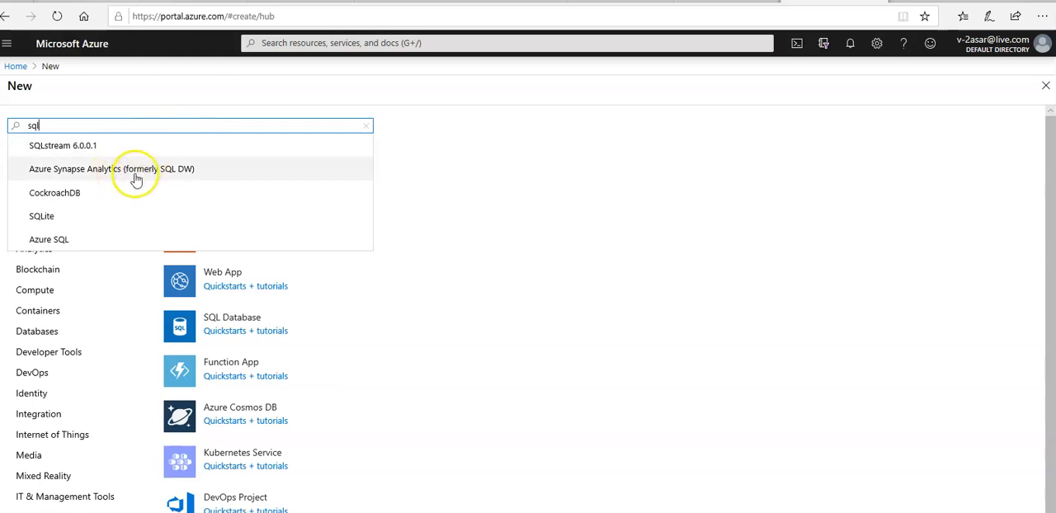
Step: Search the Marketplace for SQL Database and start creating a new SQL Database
{"action": "type", "text": "data"}
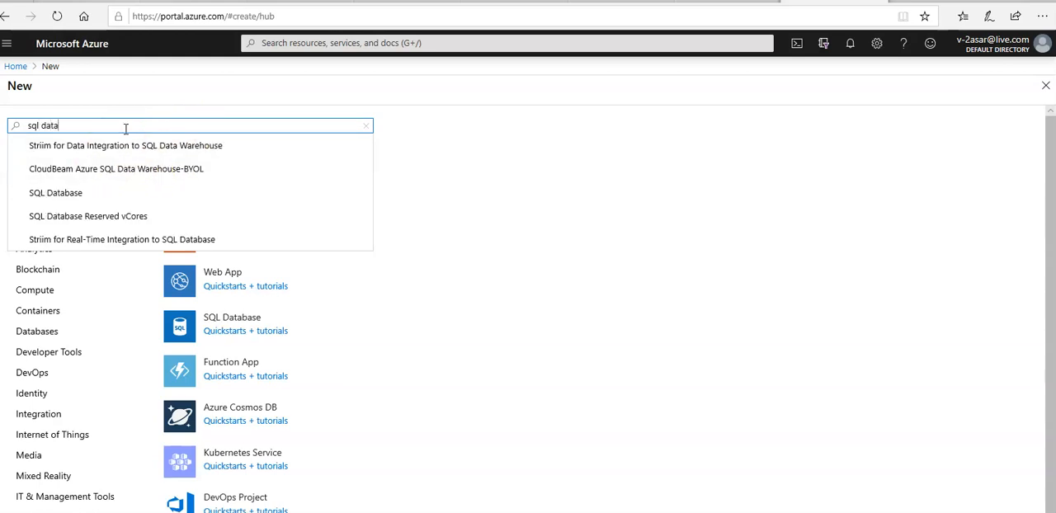
{"action": "left_click", "coordinate": [62, 192]}
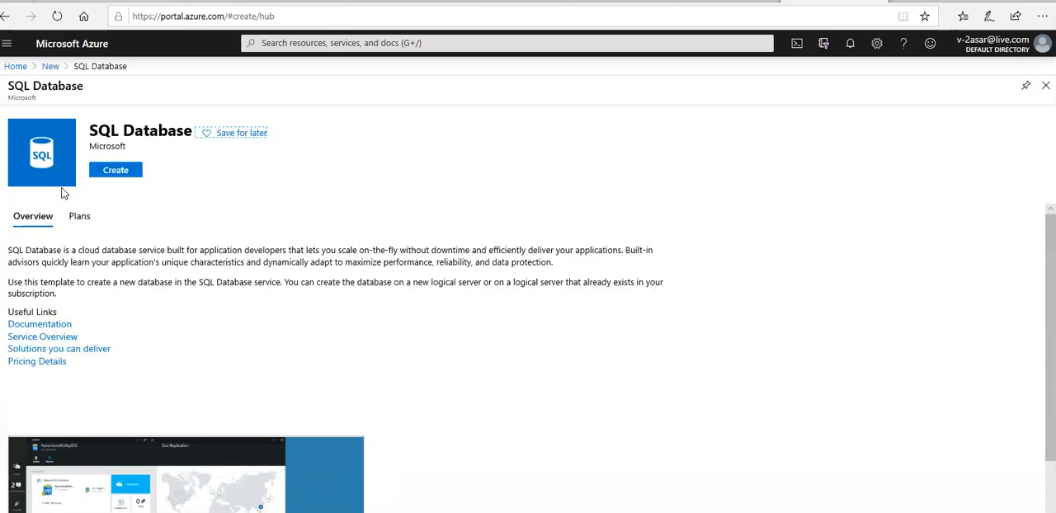
{"action": "left_click", "coordinate": [125, 173]}
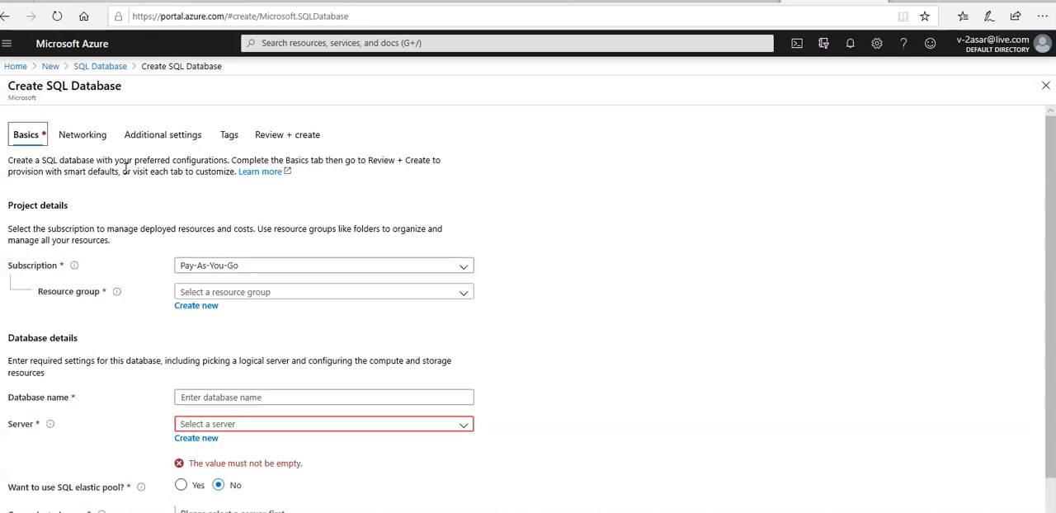
Step: Create a new resource group named testcdlabrg and select it in the resource group list
{"action": "scroll", "coordinate": [532, 212], "scroll_direction": "down", "scroll_amount": 1}
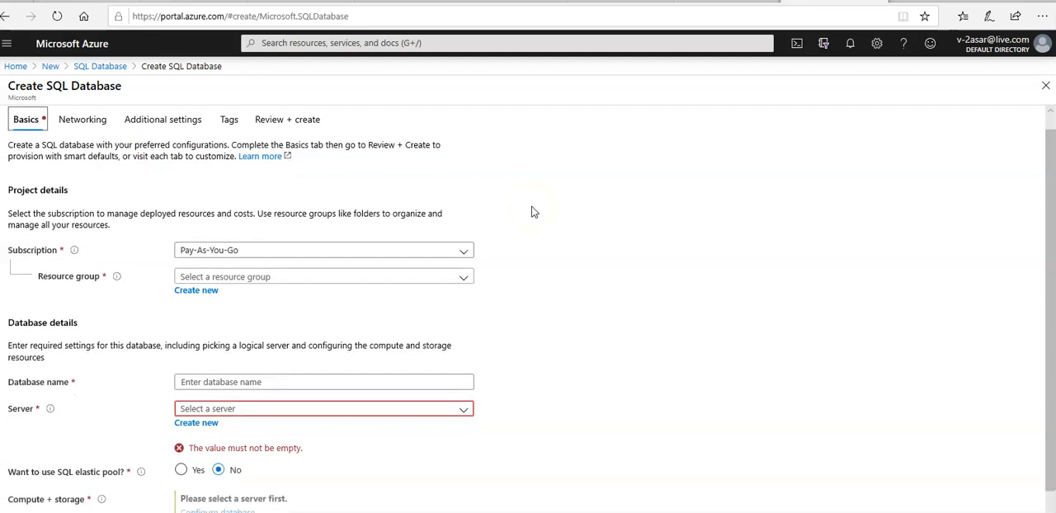
{"action": "left_click", "coordinate": [207, 296]}
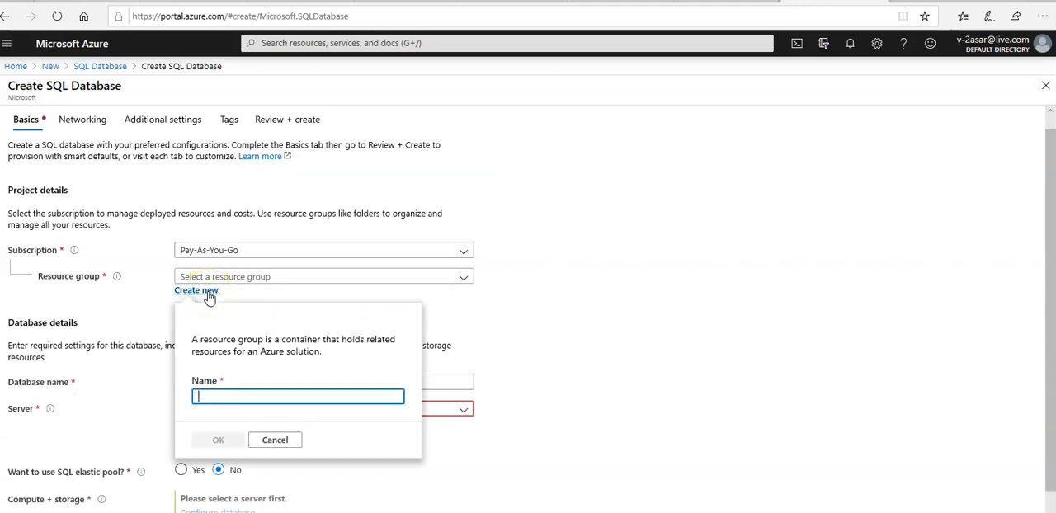
{"action": "type", "text": "test"}
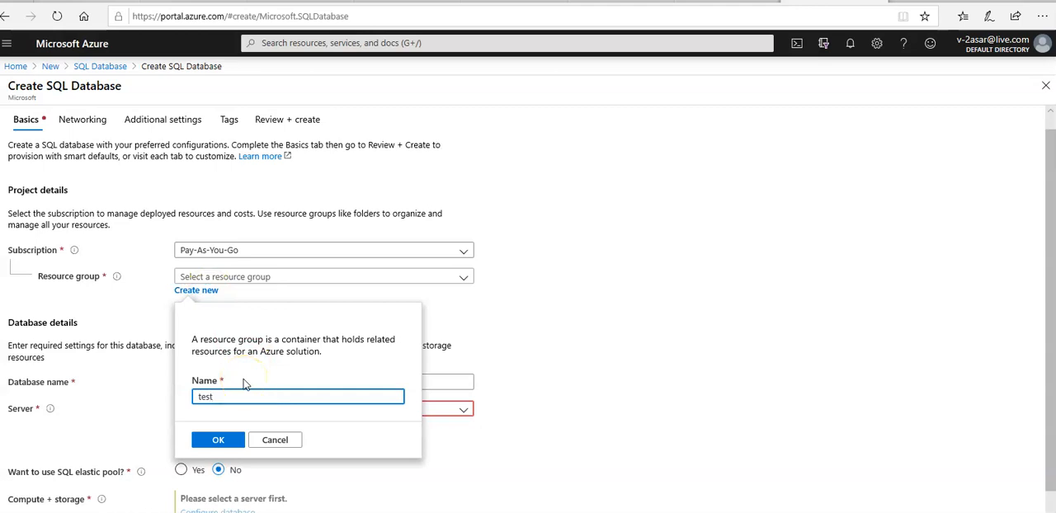
{"action": "type", "text": "cdlabrg"}
{"action": "left_click", "coordinate": [220, 440]}
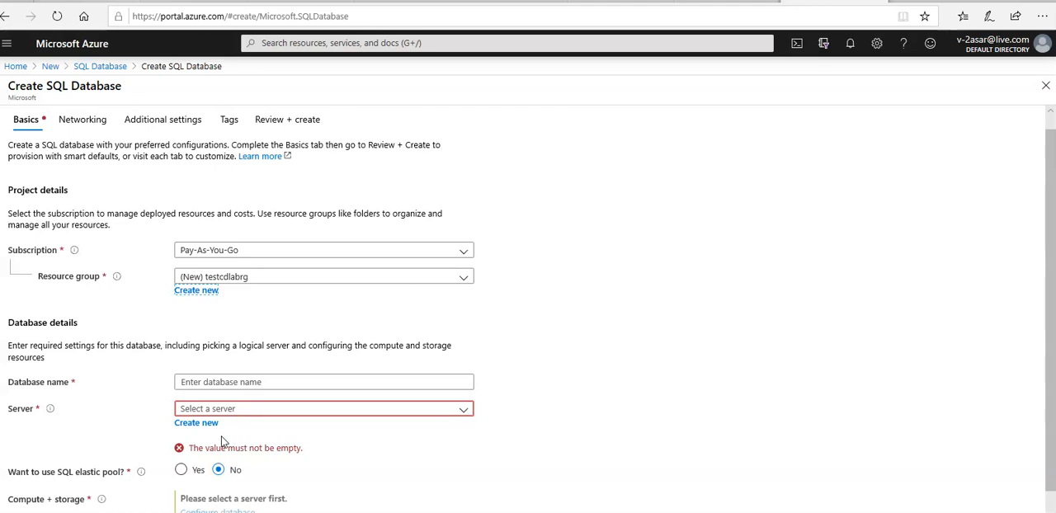
{"action": "left_click", "coordinate": [285, 283]}
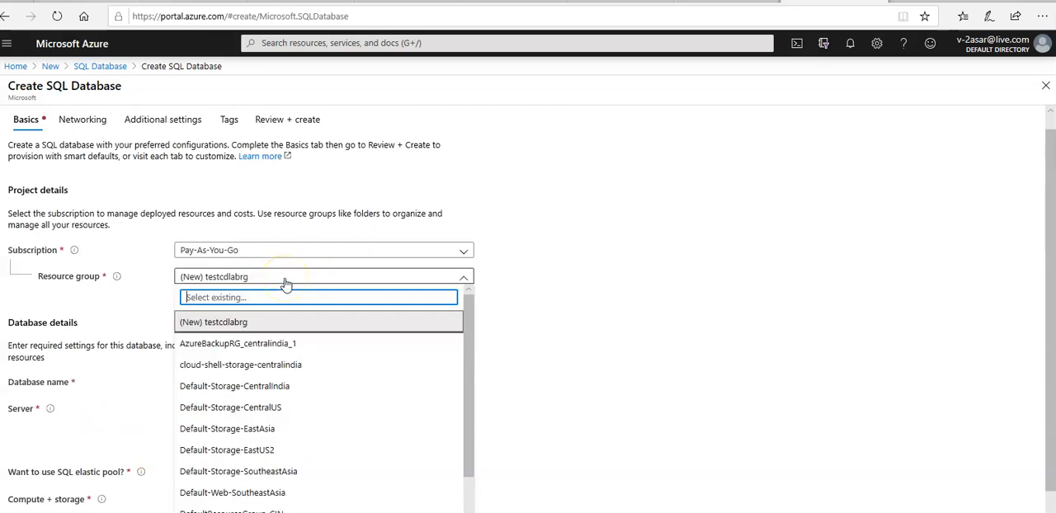
{"action": "left_click", "coordinate": [239, 326]}
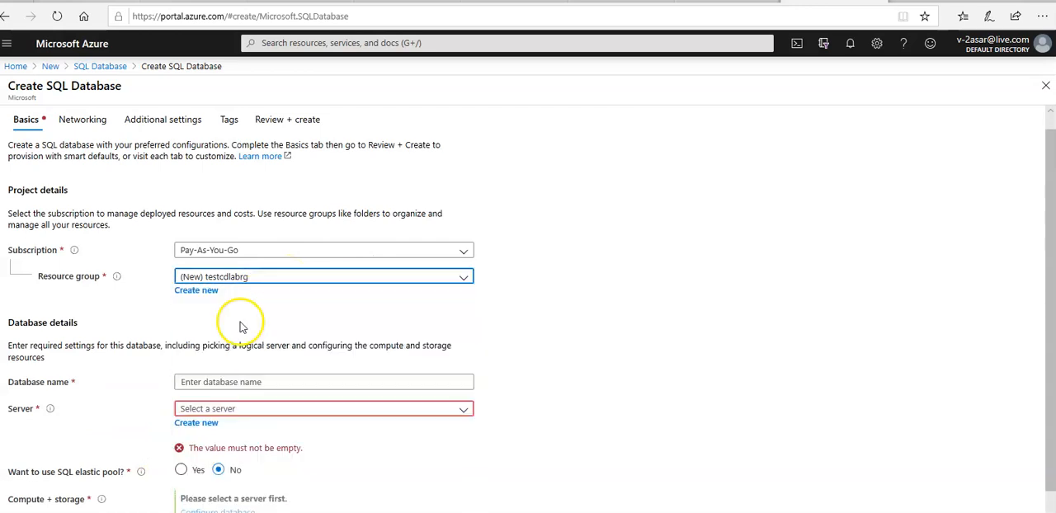
Step: Rename the new resource group to partsunlimited
{"action": "left_click", "coordinate": [202, 295]}
{"action": "left_click_drag", "start_coordinate": [252, 397], "coordinate": [195, 396]}
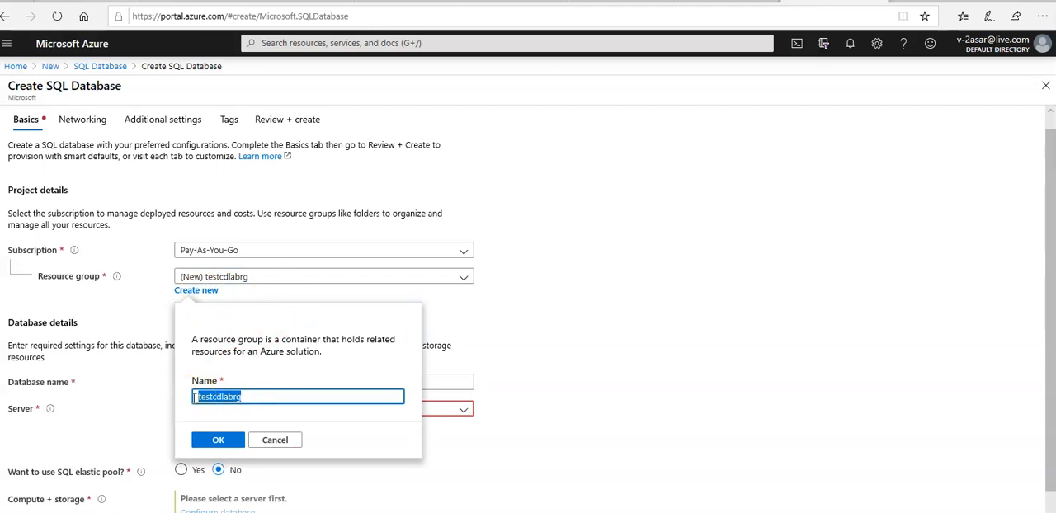
{"action": "type", "text": "parts"}
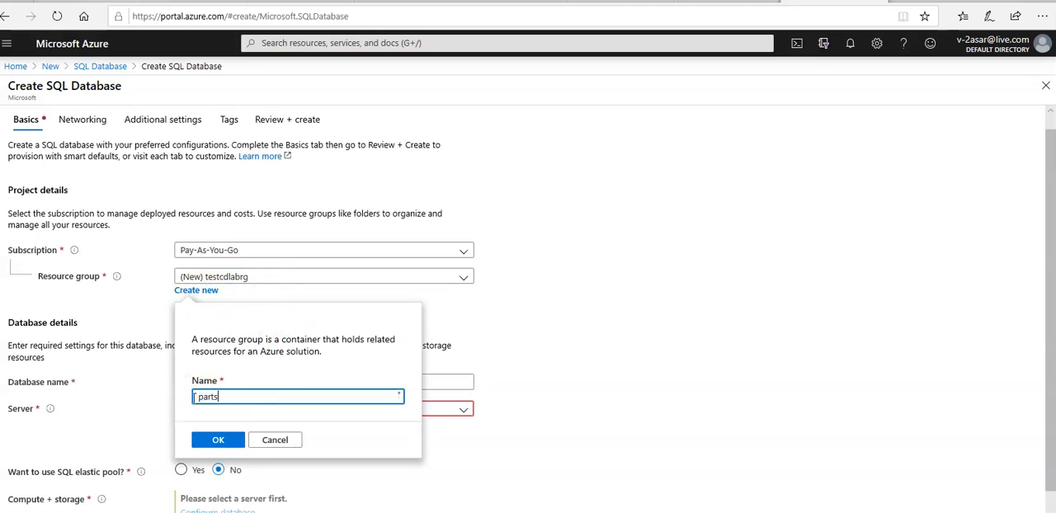
{"action": "type", "text": "und"}
{"action": "key", "text": "BackSpace"}
{"action": "key", "text": "BackSpace"}
{"action": "key", "text": "BackSpace"}
{"action": "key", "text": "BackSpace"}
{"action": "key", "text": "BackSpace"}
{"action": "key", "text": "BackSpace"}
{"action": "key", "text": "BackSpace"}
{"action": "key", "text": "BackSpace"}
{"action": "type", "text": "partsun"}
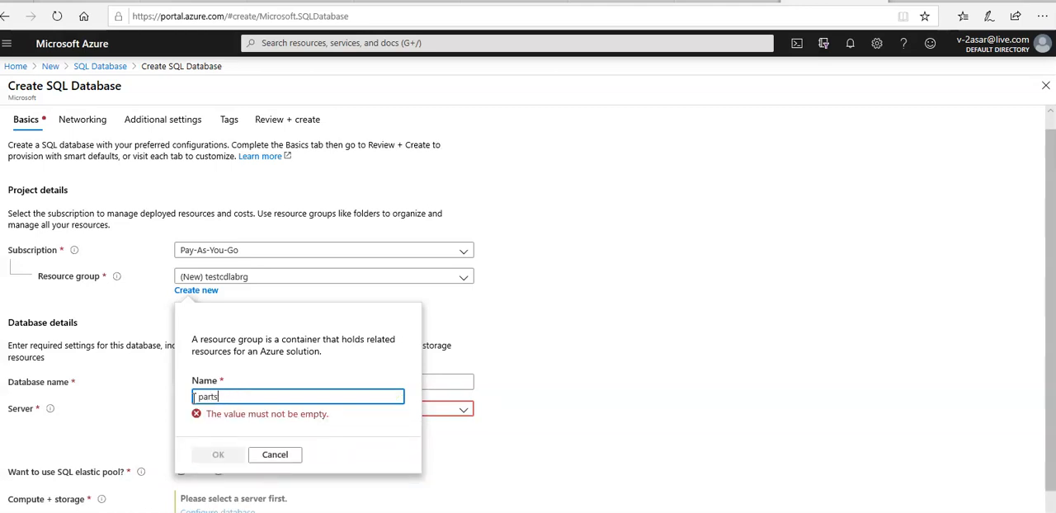
{"action": "type", "text": "limited"}
{"action": "left_click", "coordinate": [219, 440]}
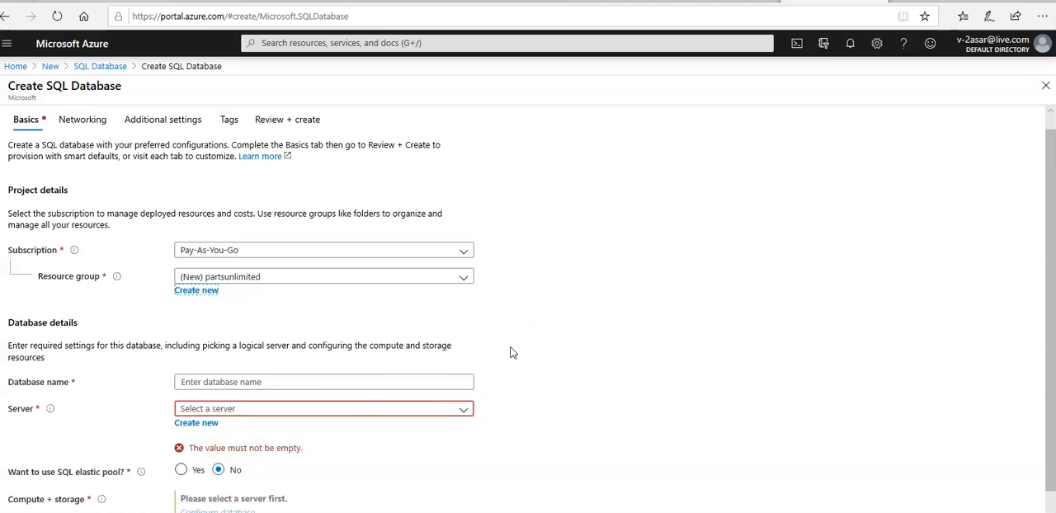
Step: Set the database name to partsunlimited
{"action": "left_click", "coordinate": [239, 383]}
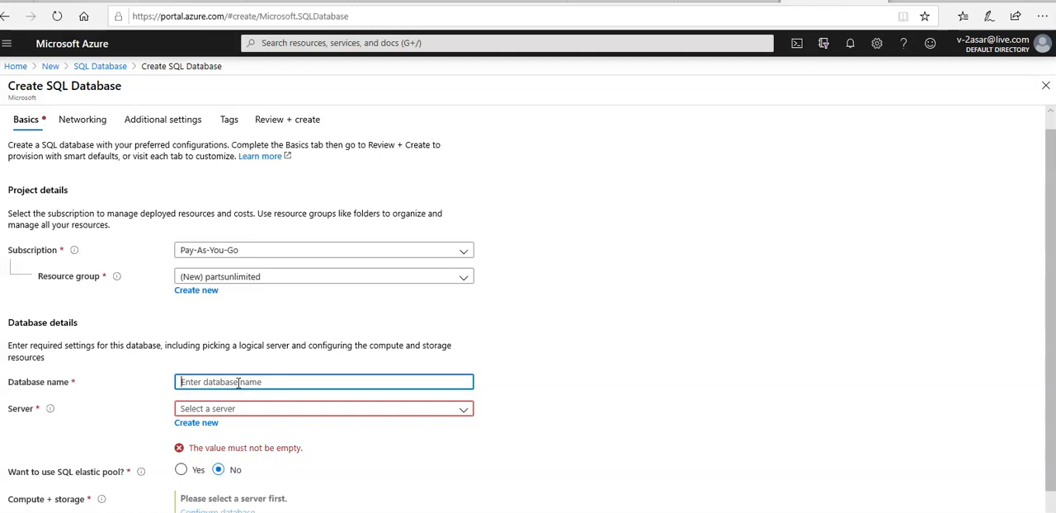
{"action": "type", "text": "partsunlim"}
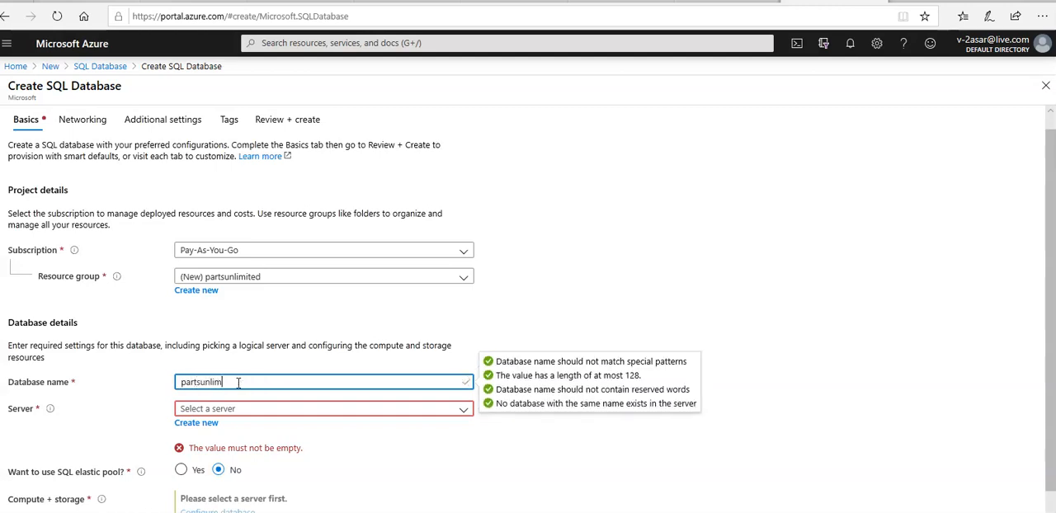
{"action": "type", "text": "ited"}
{"action": "key", "text": "Tab"}
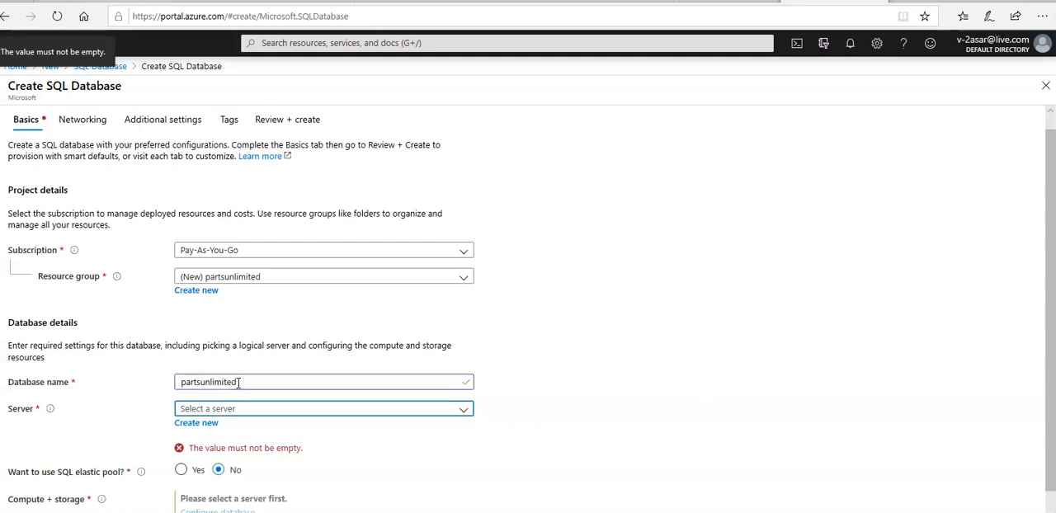
Step: Check the server list for existing servers
{"action": "left_click", "coordinate": [256, 410]}
{"action": "left_click", "coordinate": [255, 412]}
{"action": "left_click", "coordinate": [256, 410]}
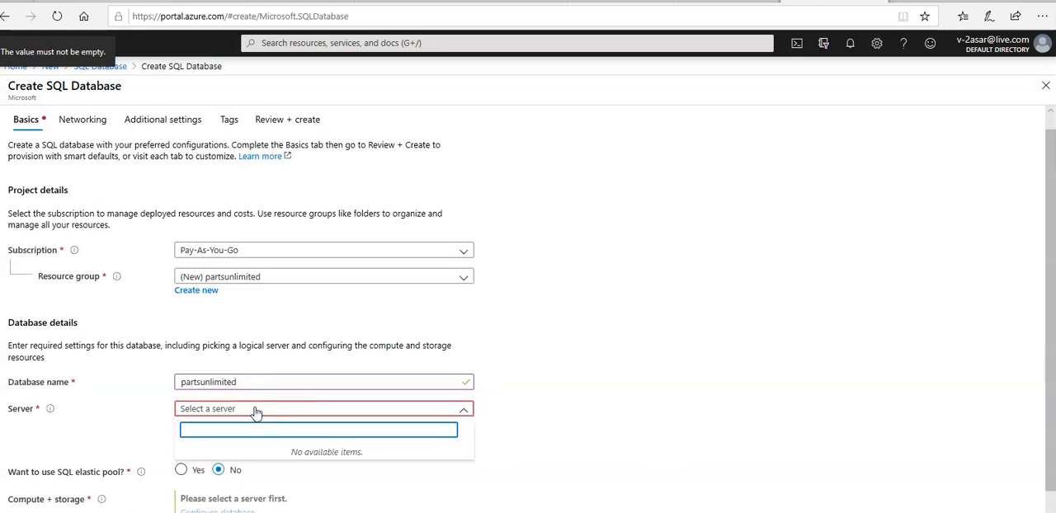
{"action": "left_click", "coordinate": [253, 410]}
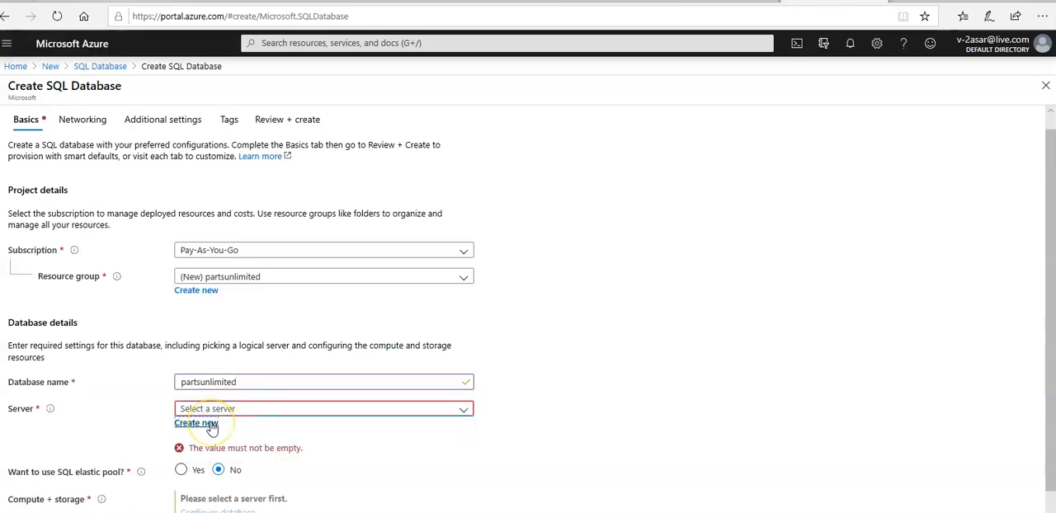
Step: Create a new server named asarserver in (US) East US, entering an admin login and the admin password twice
{"action": "left_click", "coordinate": [211, 424]}
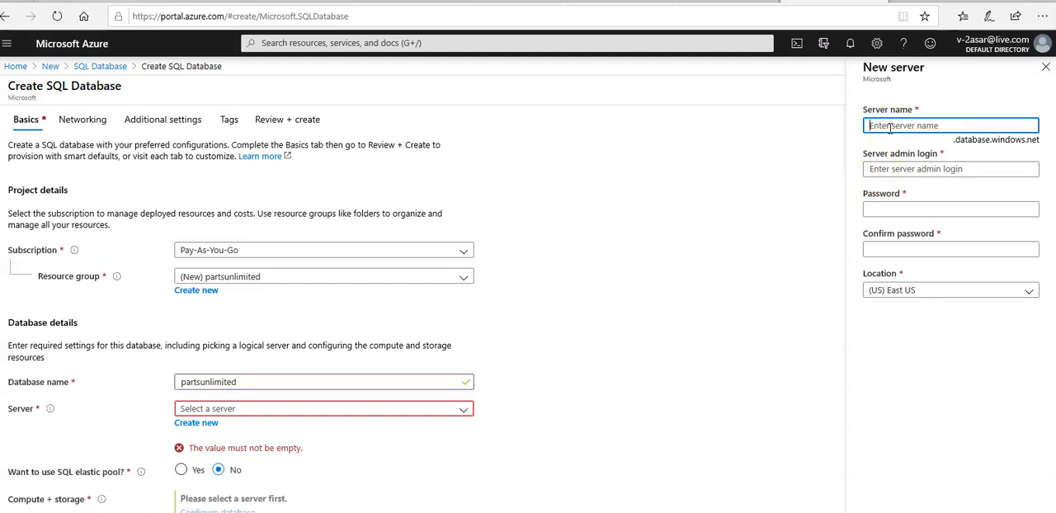
{"action": "type", "text": "partsunlimited"}
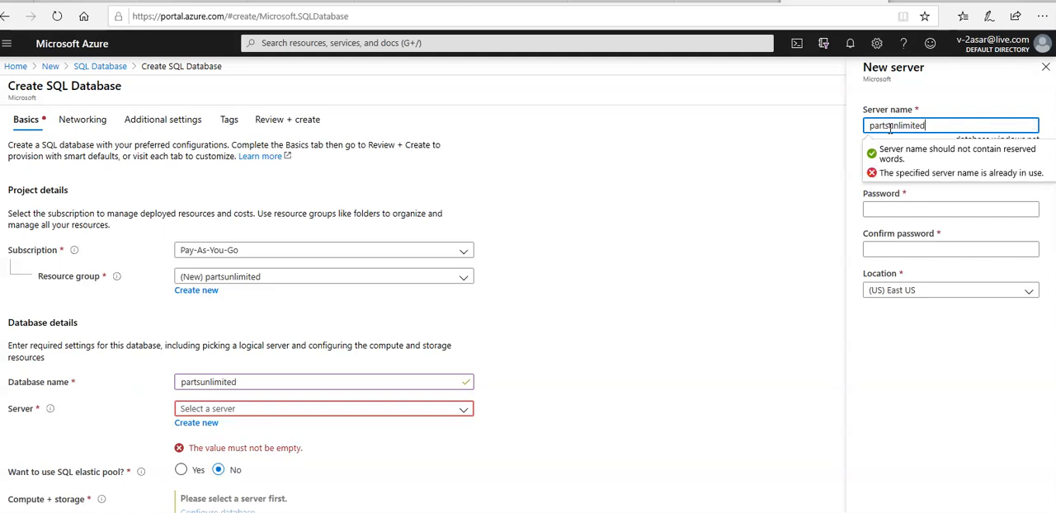
{"action": "key", "text": "BackSpace"}
{"action": "key", "text": "BackSpace"}
{"action": "key", "text": "BackSpace"}
{"action": "key", "text": "BackSpace"}
{"action": "key", "text": "BackSpace"}
{"action": "key", "text": "BackSpace"}
{"action": "key", "text": "BackSpace"}
{"action": "key", "text": "BackSpace"}
{"action": "key", "text": "BackSpace"}
{"action": "key", "text": "BackSpace"}
{"action": "key", "text": "BackSpace"}
{"action": "key", "text": "BackSpace"}
{"action": "key", "text": "BackSpace"}
{"action": "key", "text": "BackSpace"}
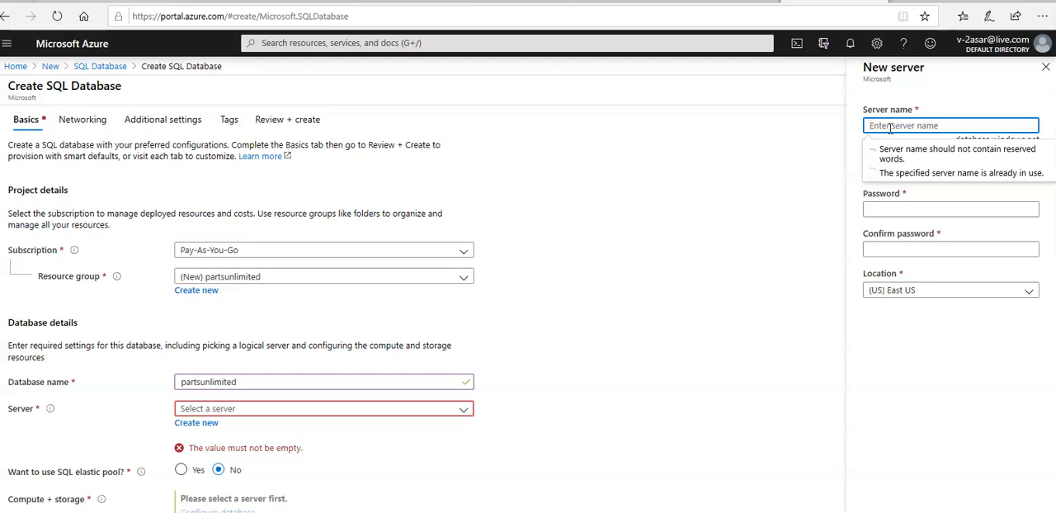
{"action": "type", "text": "partsunlim"}
{"action": "key", "text": "BackSpace"}
{"action": "key", "text": "BackSpace"}
{"action": "key", "text": "BackSpace"}
{"action": "key", "text": "BackSpace"}
{"action": "key", "text": "BackSpace"}
{"action": "key", "text": "BackSpace"}
{"action": "key", "text": "BackSpace"}
{"action": "key", "text": "BackSpace"}
{"action": "key", "text": "BackSpace"}
{"action": "key", "text": "BackSpace"}
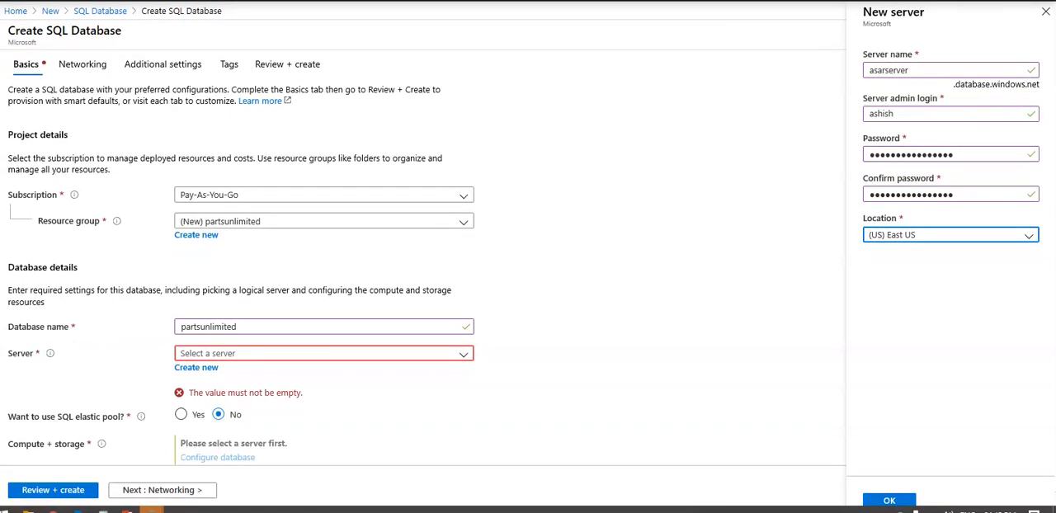
{"action": "left_click", "coordinate": [904, 505]}
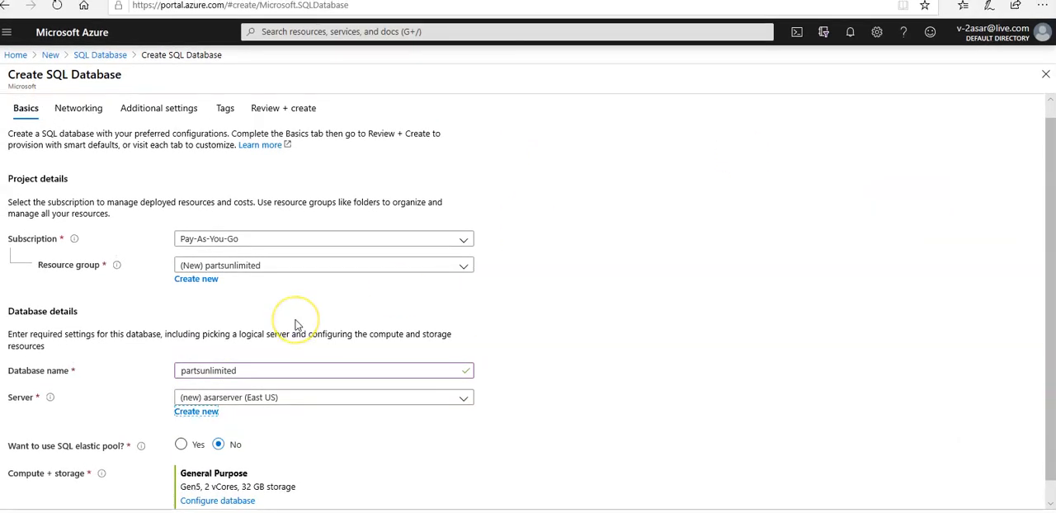
Step: Configure the database's compute and storage to Basic with 2 GB storage, then create the SQL database
{"action": "scroll", "coordinate": [297, 324], "scroll_direction": "down", "scroll_amount": 1}
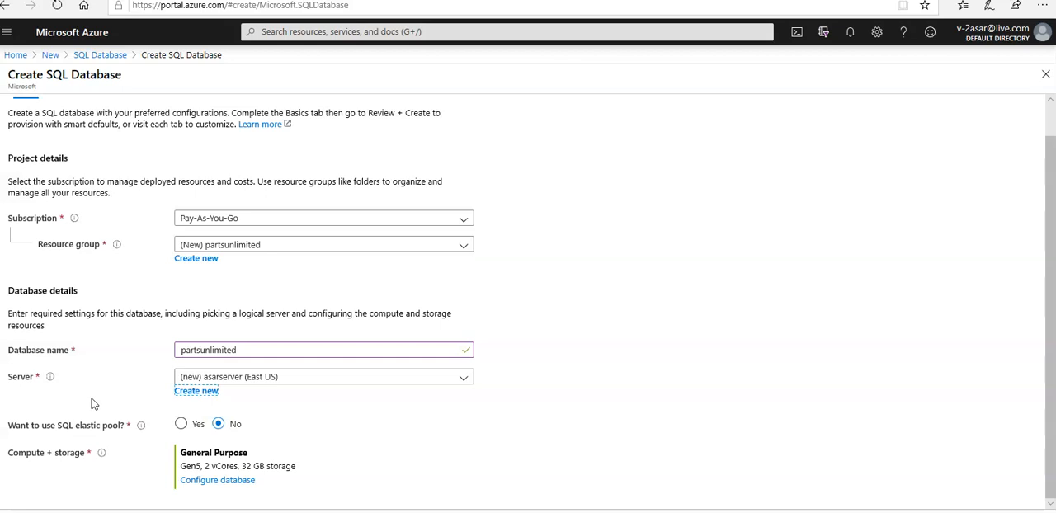
{"action": "left_click", "coordinate": [216, 483]}
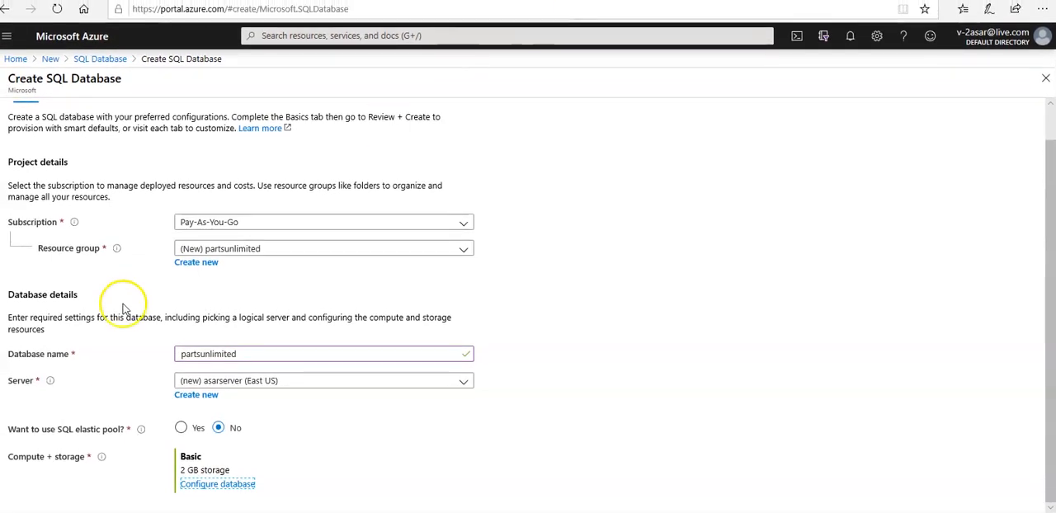
{"action": "left_click", "coordinate": [169, 512]}
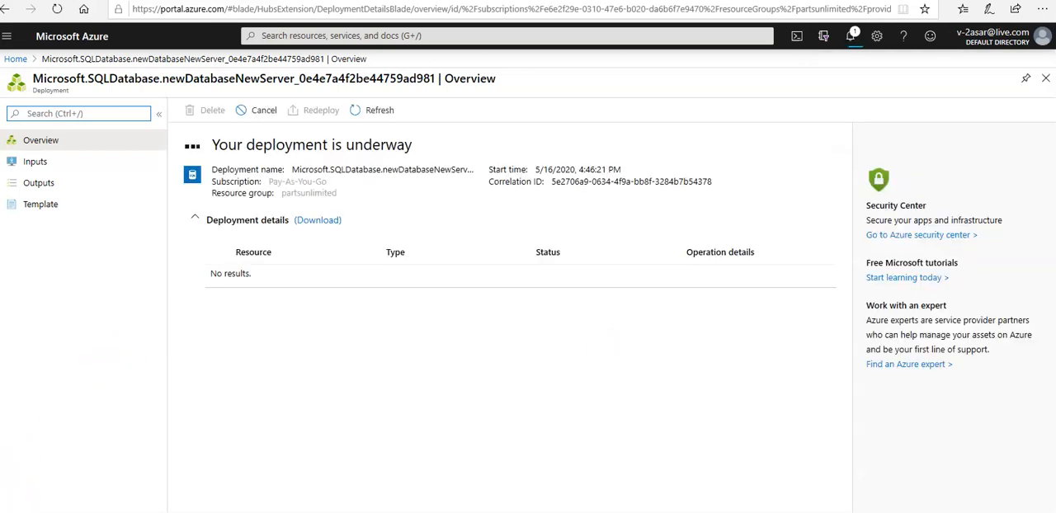
Step: Go back to create a resource and start creating a Web App from the Marketplace
{"action": "left_click", "coordinate": [15, 59]}
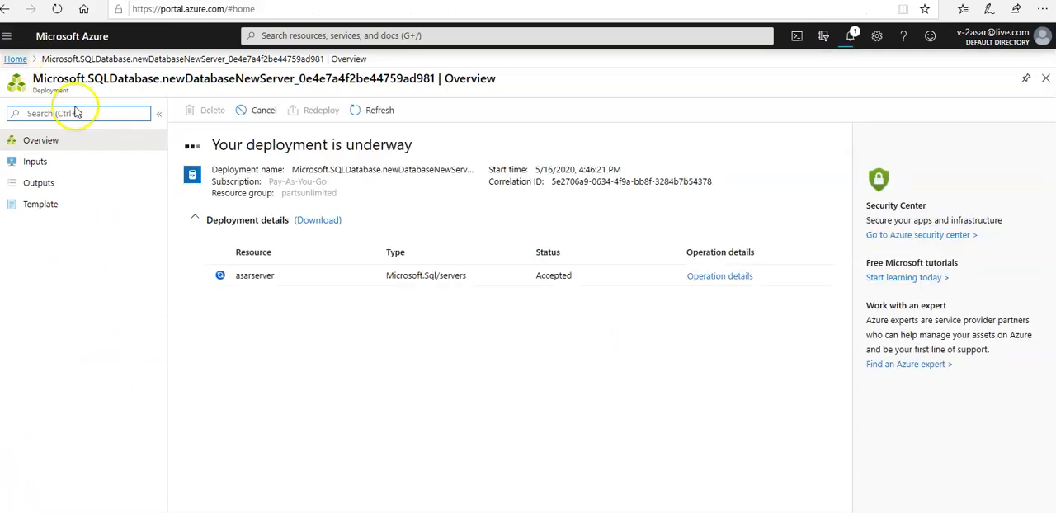
{"action": "left_click", "coordinate": [198, 122]}
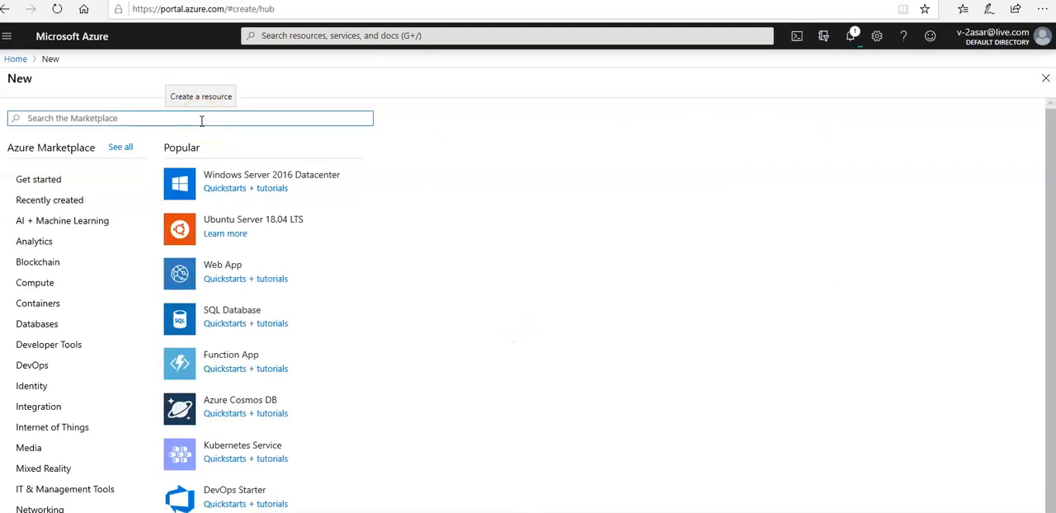
{"action": "left_click", "coordinate": [198, 121]}
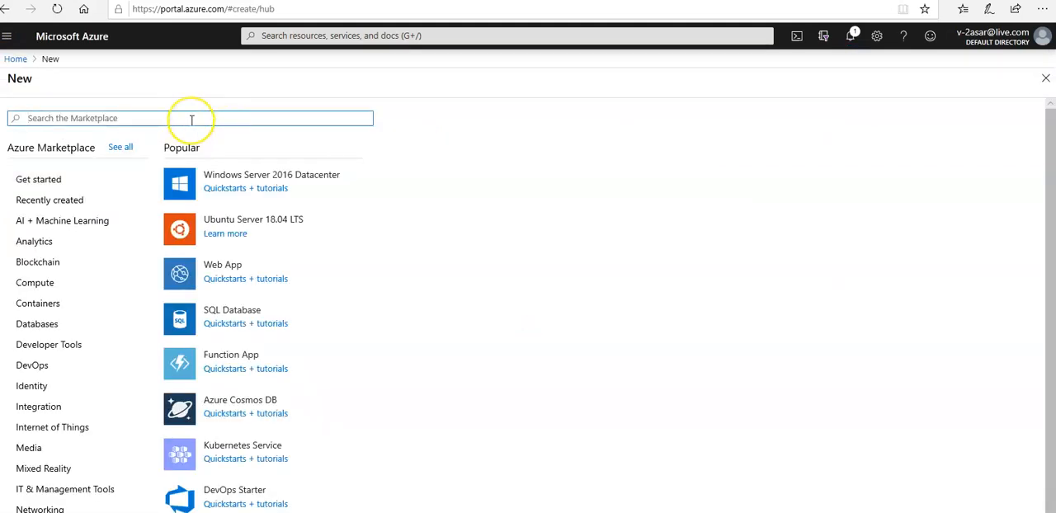
{"action": "type", "text": "web"}
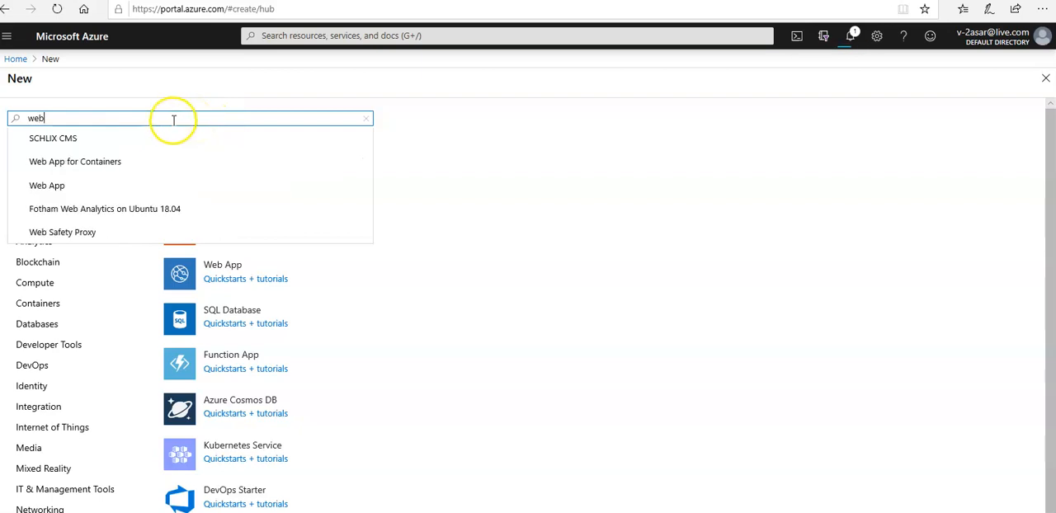
{"action": "left_click", "coordinate": [68, 186]}
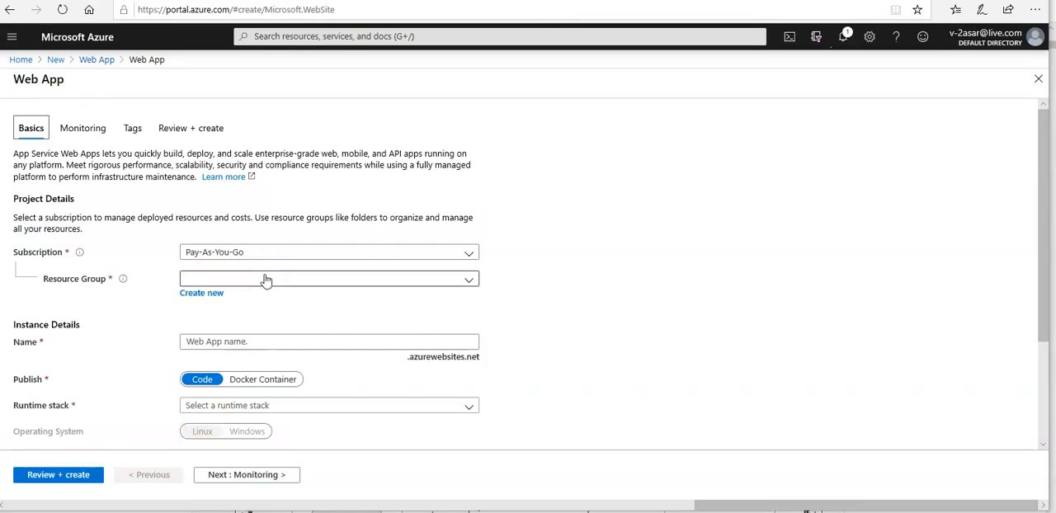
Step: Set the web app's resource group to partsunlimited
{"action": "left_click", "coordinate": [265, 281]}
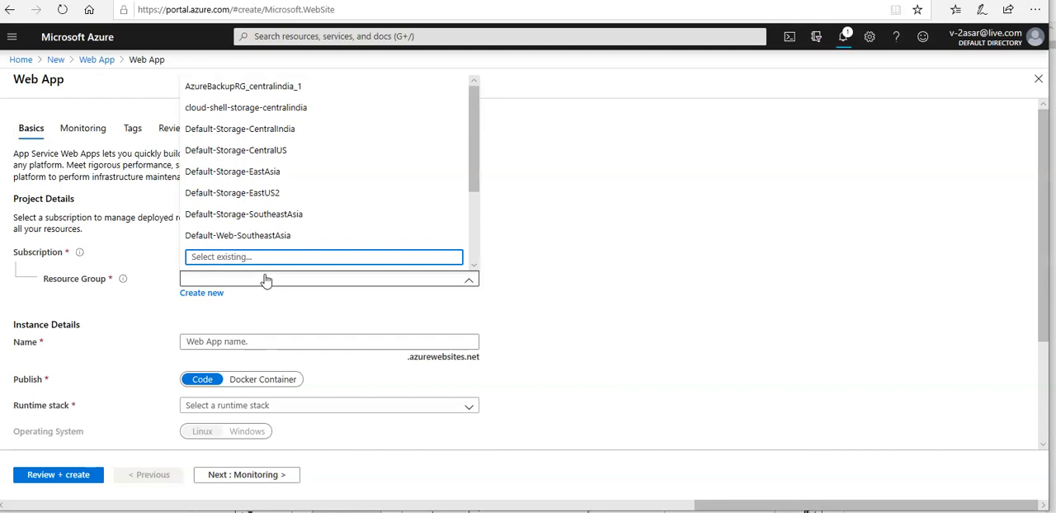
{"action": "left_click_drag", "start_coordinate": [475, 137], "coordinate": [469, 239]}
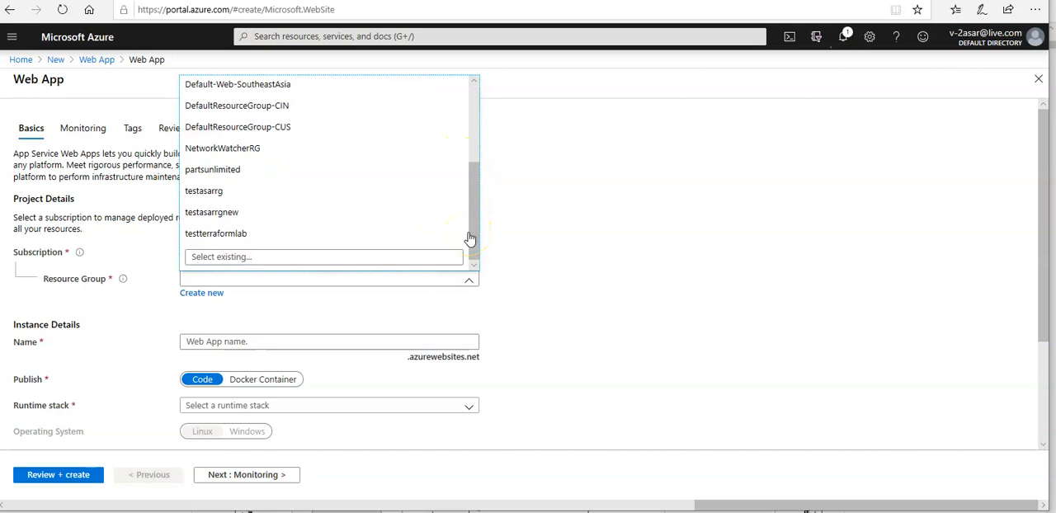
{"action": "left_click", "coordinate": [222, 177]}
{"action": "left_click", "coordinate": [613, 345]}
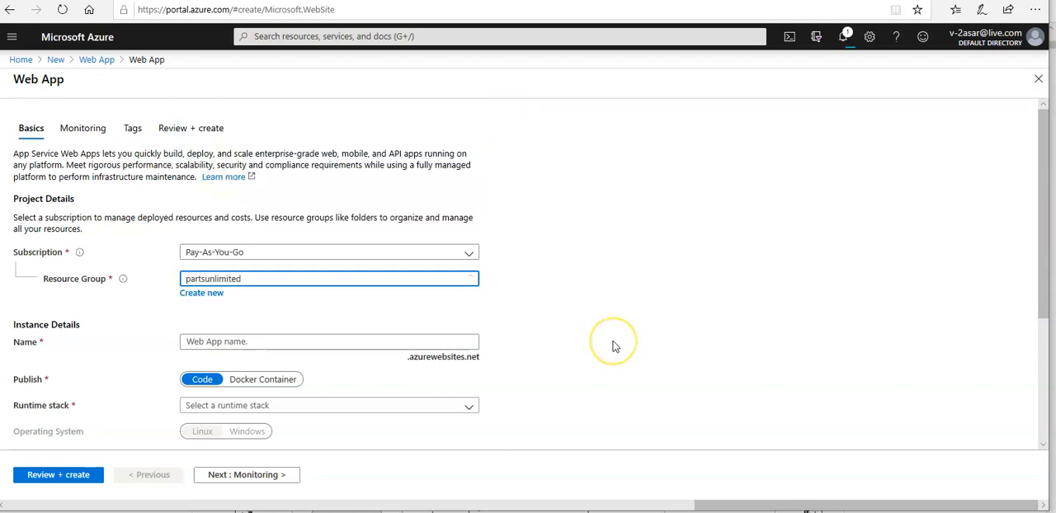
Step: Name the web app testasarweb-qa and set its runtime stack to ASP.NET V4.7
{"action": "scroll", "coordinate": [613, 347], "scroll_direction": "down", "scroll_amount": 1}
{"action": "left_click", "coordinate": [276, 289]}
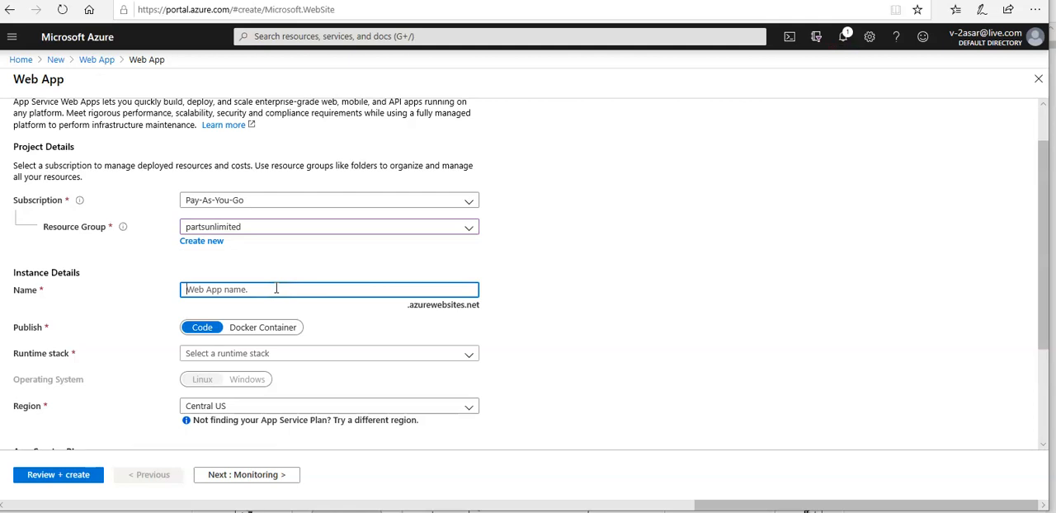
{"action": "type", "text": "testasarweb-qa"}
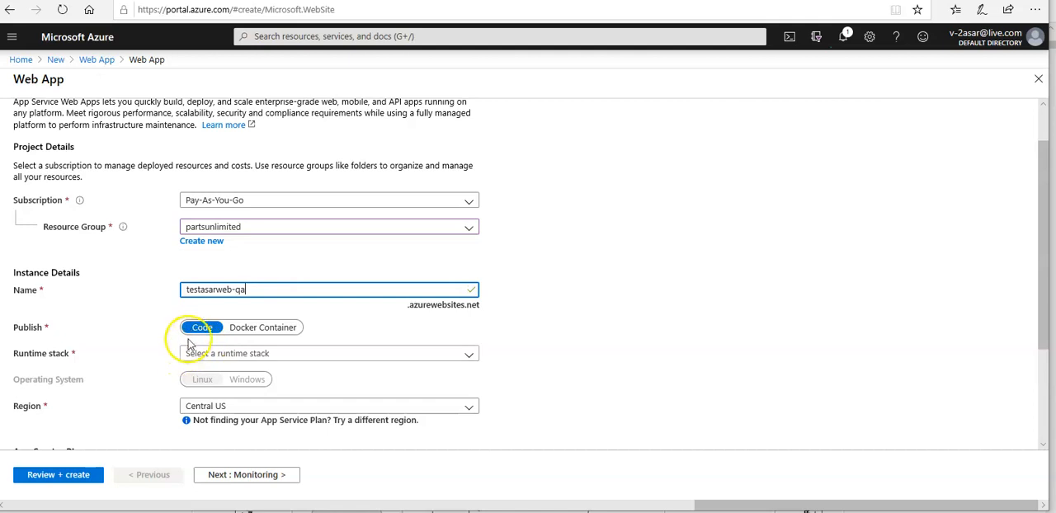
{"action": "left_click", "coordinate": [254, 355]}
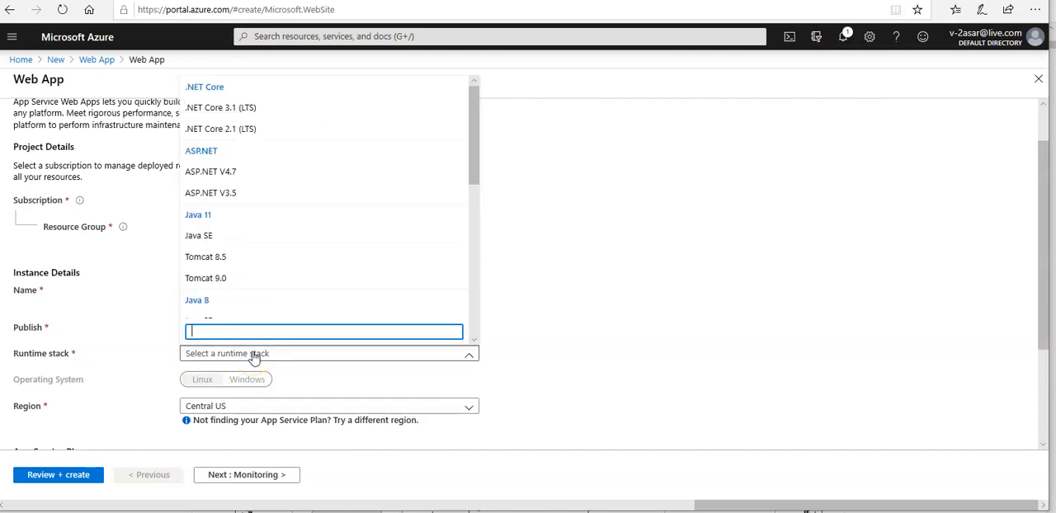
{"action": "left_click", "coordinate": [224, 173]}
Step: Review and create the testasarweb-qa web app
{"action": "scroll", "coordinate": [601, 319], "scroll_direction": "down", "scroll_amount": 1}
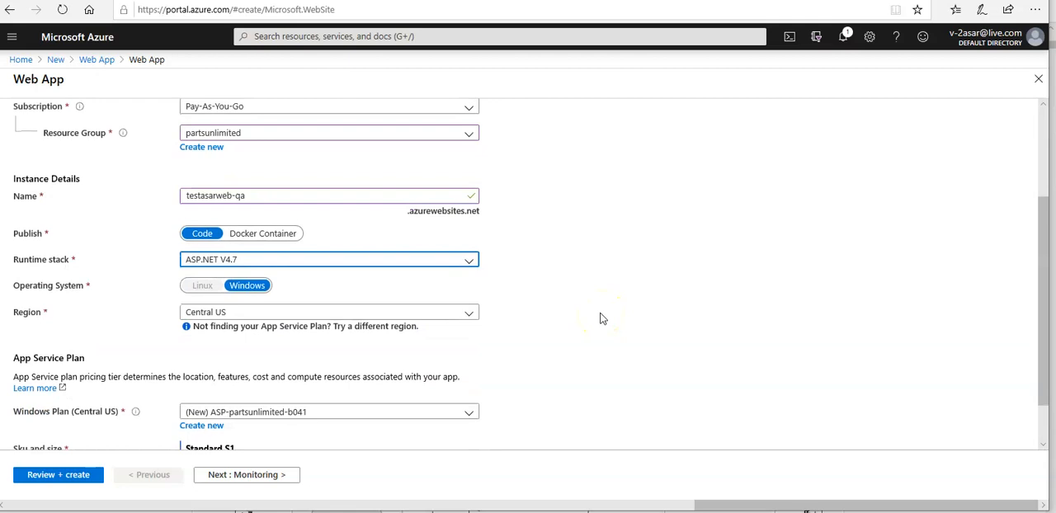
{"action": "left_click", "coordinate": [55, 474]}
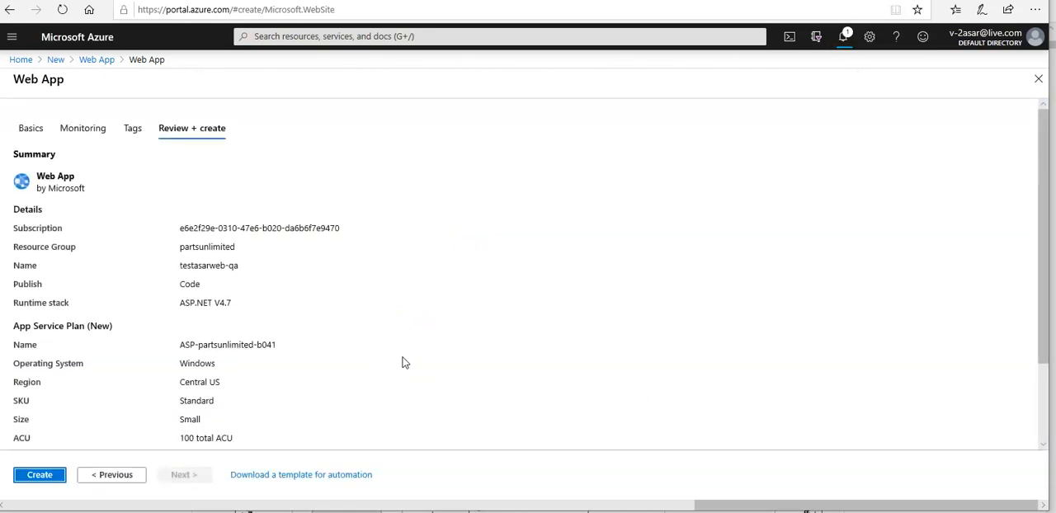
{"action": "left_click", "coordinate": [40, 475]}
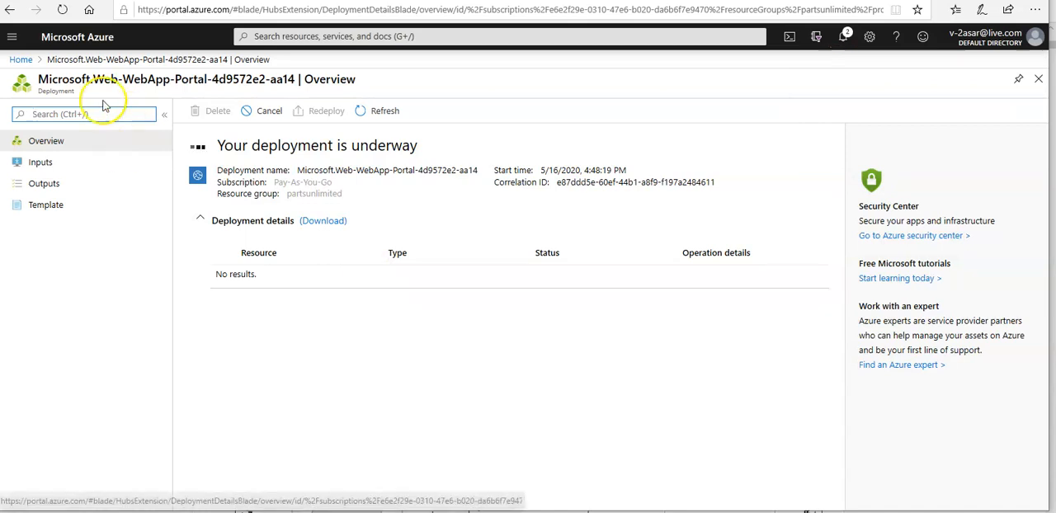
Step: Create a second web app named testasarweb-prod in partsunlimited with the ASP.NET V4.7 runtime stack
{"action": "left_click", "coordinate": [18, 59]}
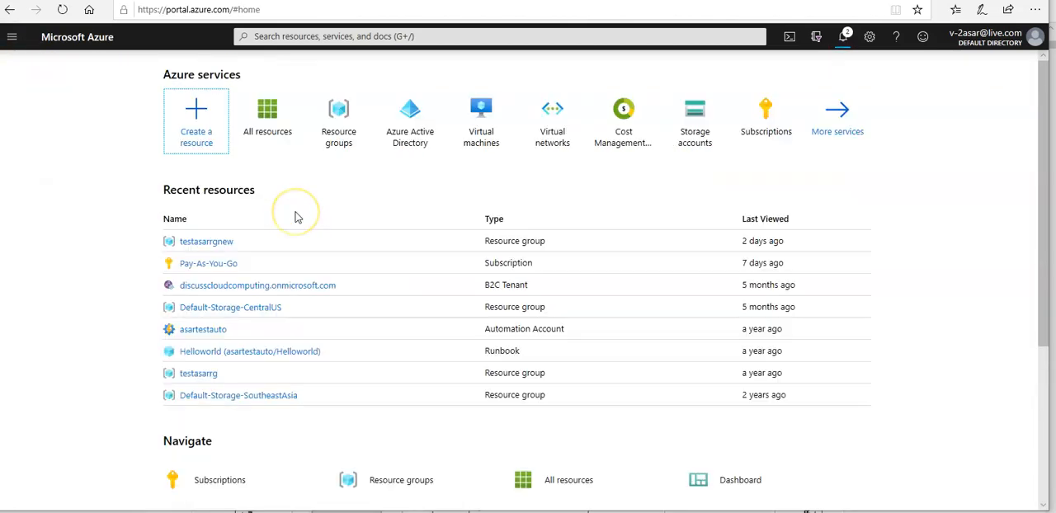
{"action": "left_click", "coordinate": [196, 117]}
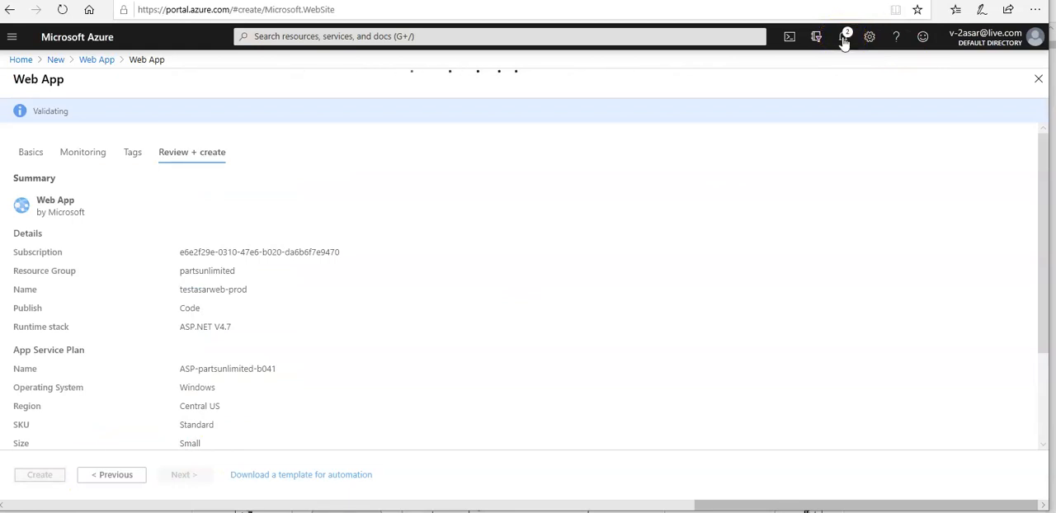
{"action": "left_click", "coordinate": [844, 39]}
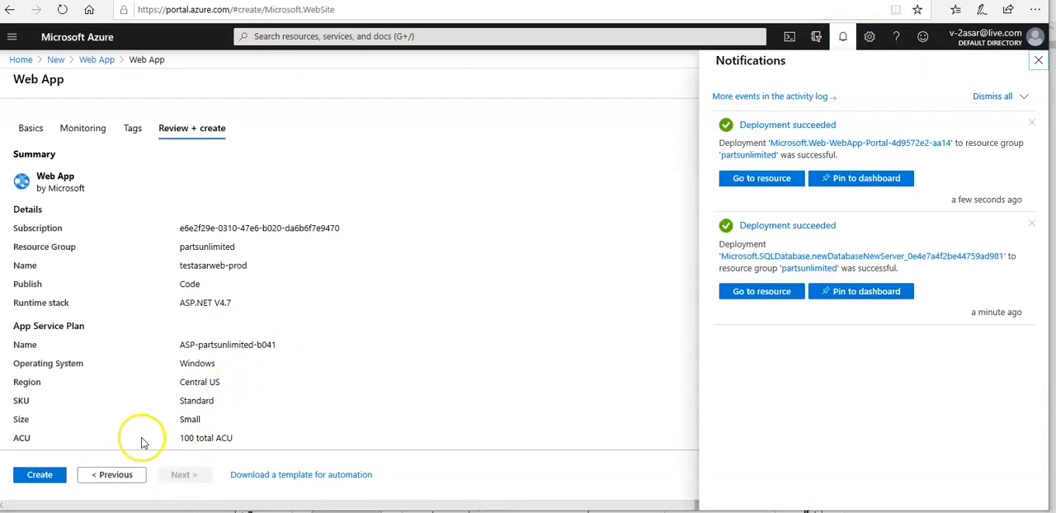
{"action": "left_click", "coordinate": [41, 472]}
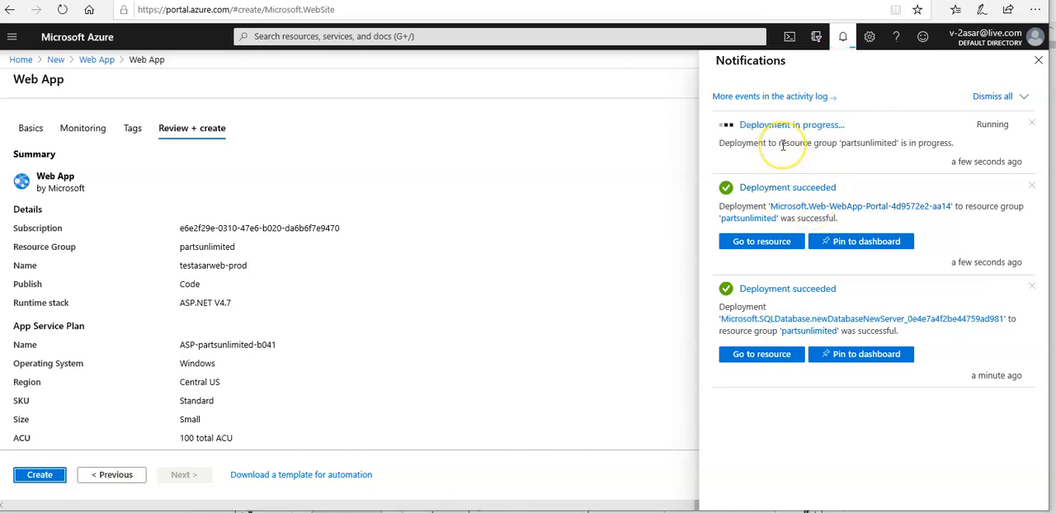
Step: Switch to Azure DevOps and open the Parts Unlimited project's release pipelines
{"action": "left_click", "coordinate": [784, 148]}
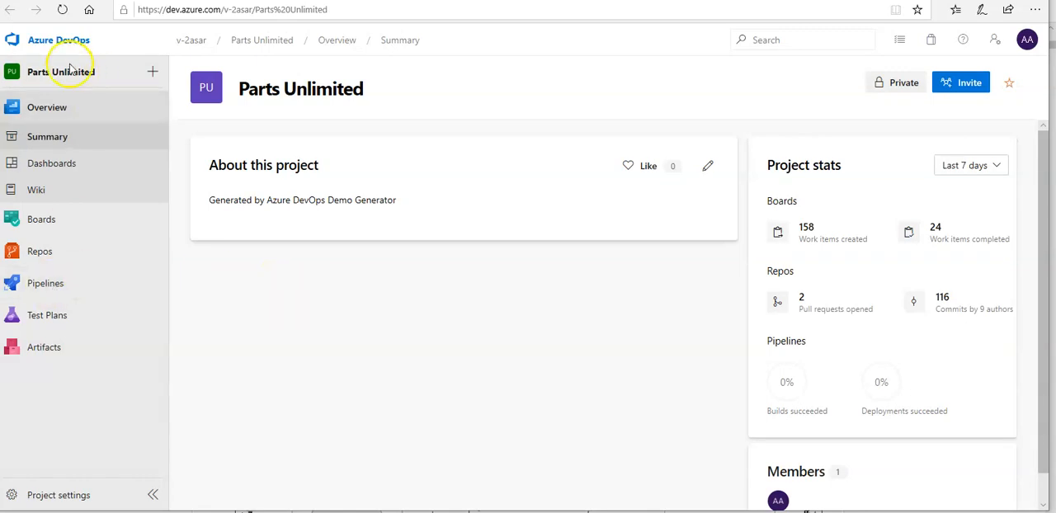
{"action": "mouse_move", "coordinate": [53, 291]}
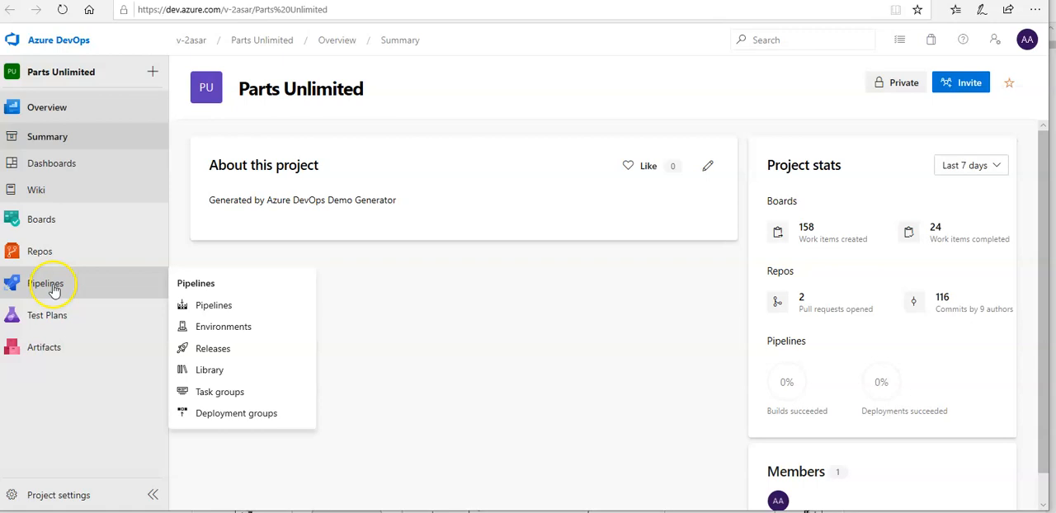
{"action": "left_click", "coordinate": [223, 357]}
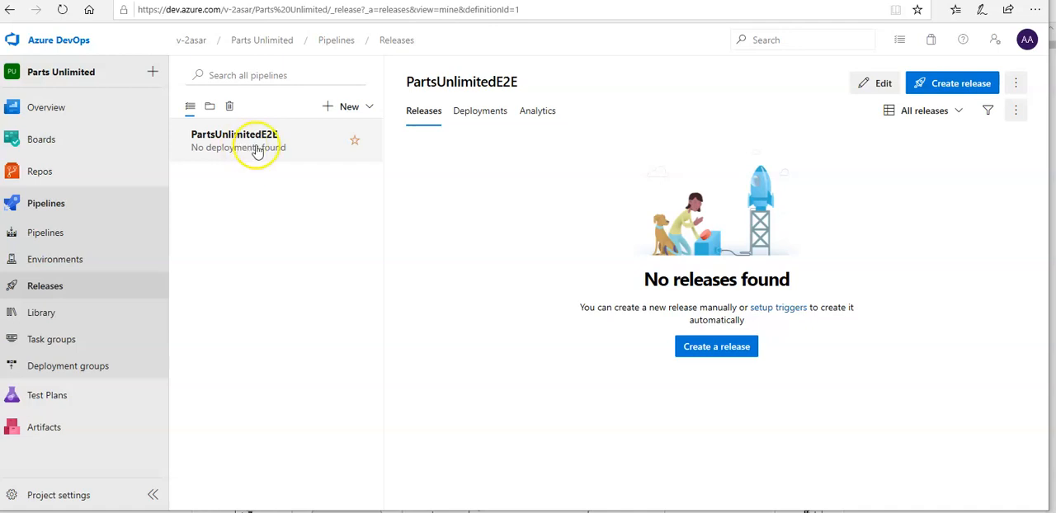
Step: Delete the PartsUnlimitedE2E release pipeline with the comment "delete"
{"action": "left_click", "coordinate": [1017, 85]}
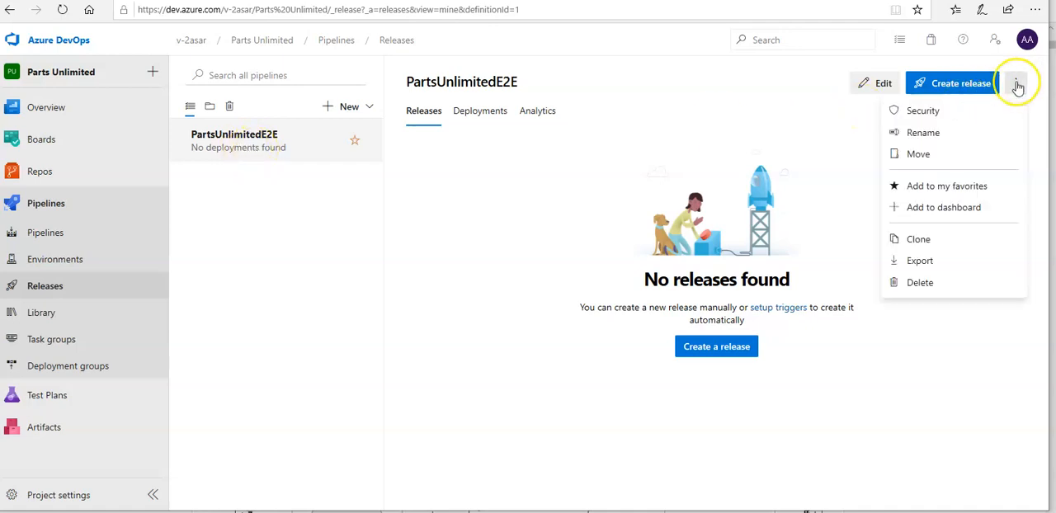
{"action": "left_click", "coordinate": [919, 287]}
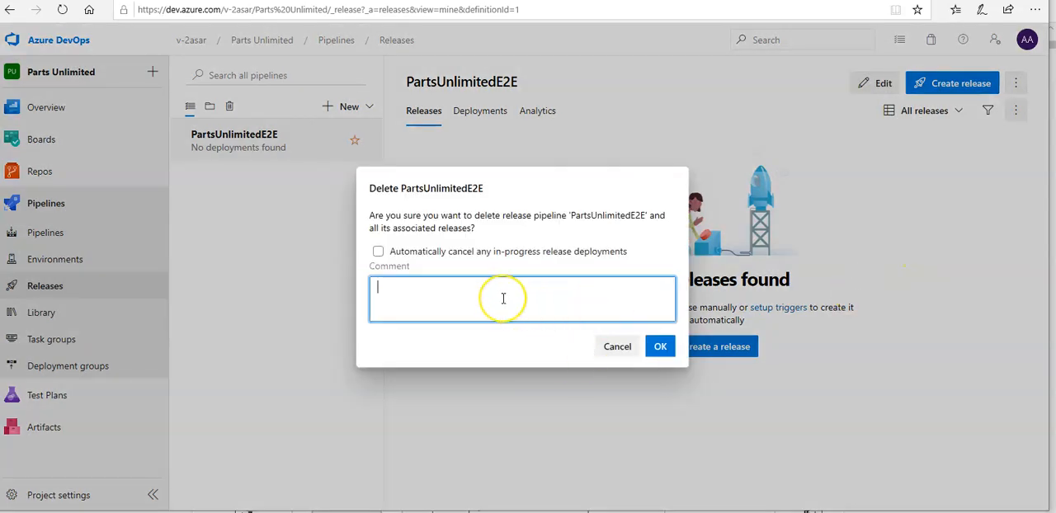
{"action": "type", "text": "del"}
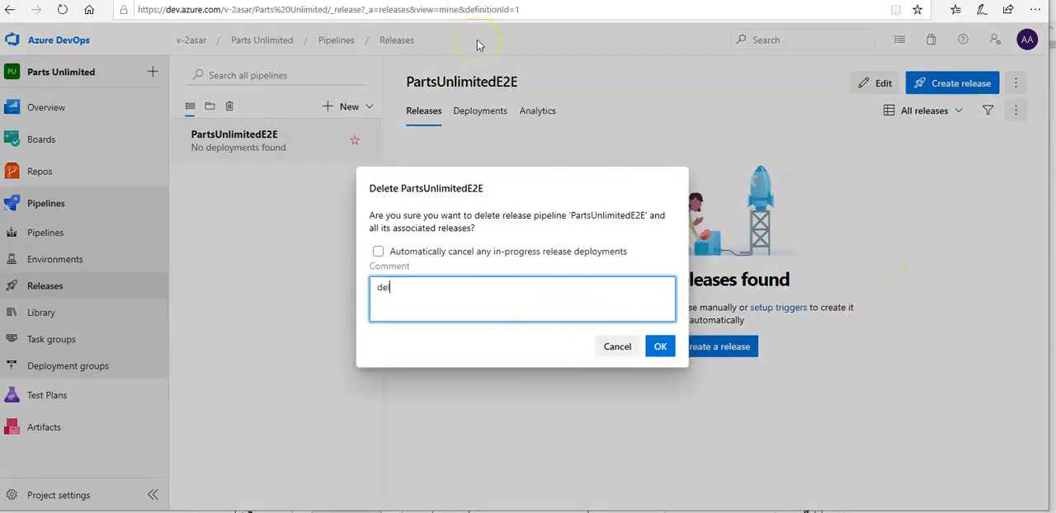
{"action": "type", "text": "ete"}
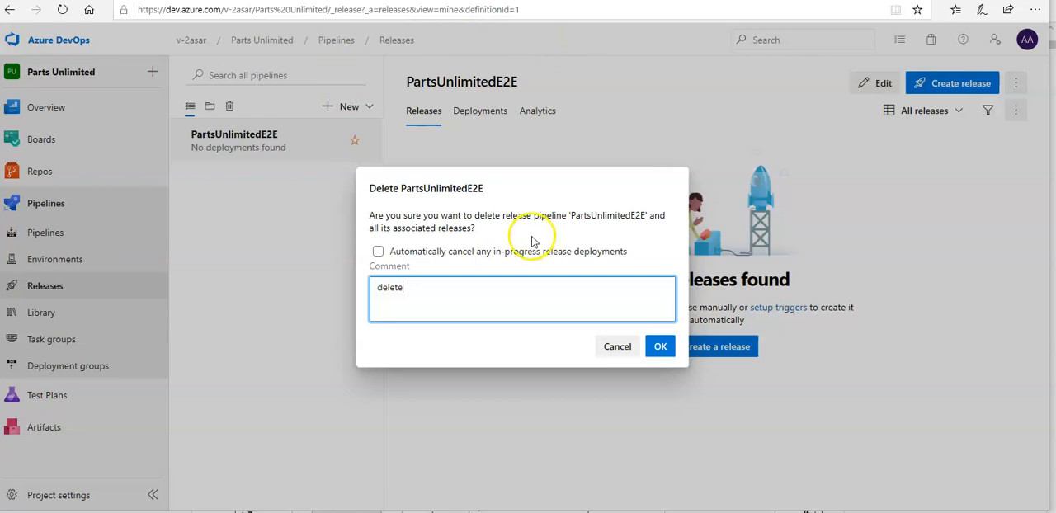
{"action": "left_click", "coordinate": [660, 347]}
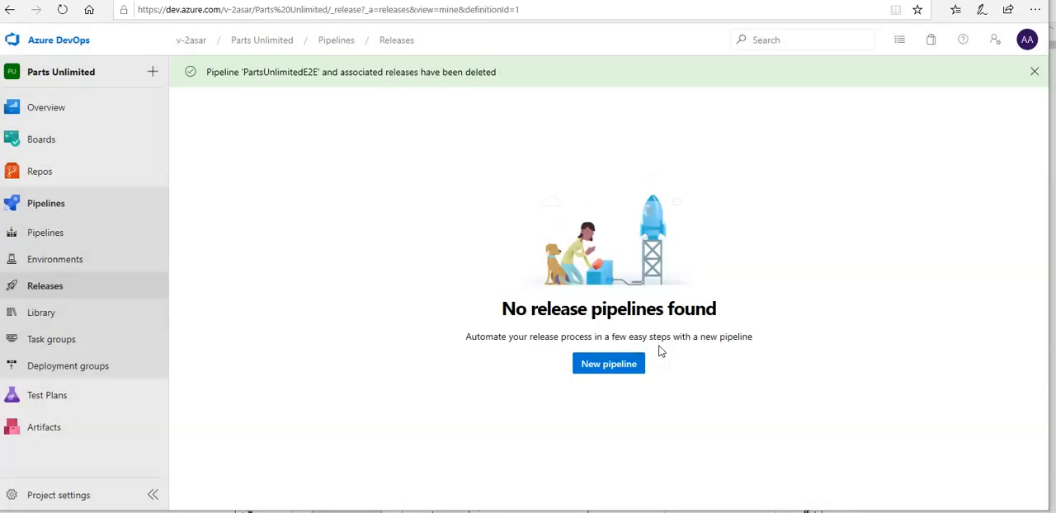
Step: Start a new release pipeline from the Azure App Service deployment template and rename its stage QA
{"action": "left_click", "coordinate": [607, 371]}
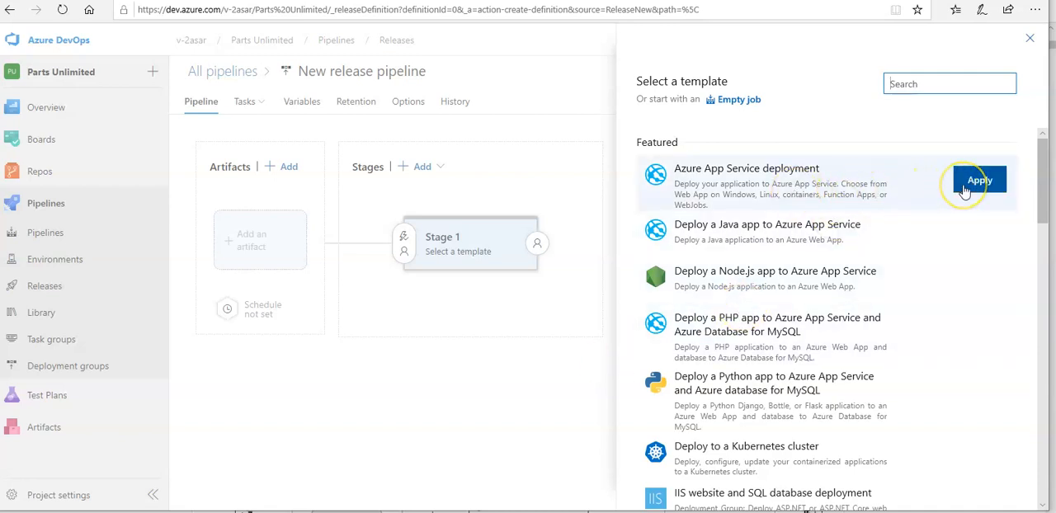
{"action": "left_click", "coordinate": [965, 190]}
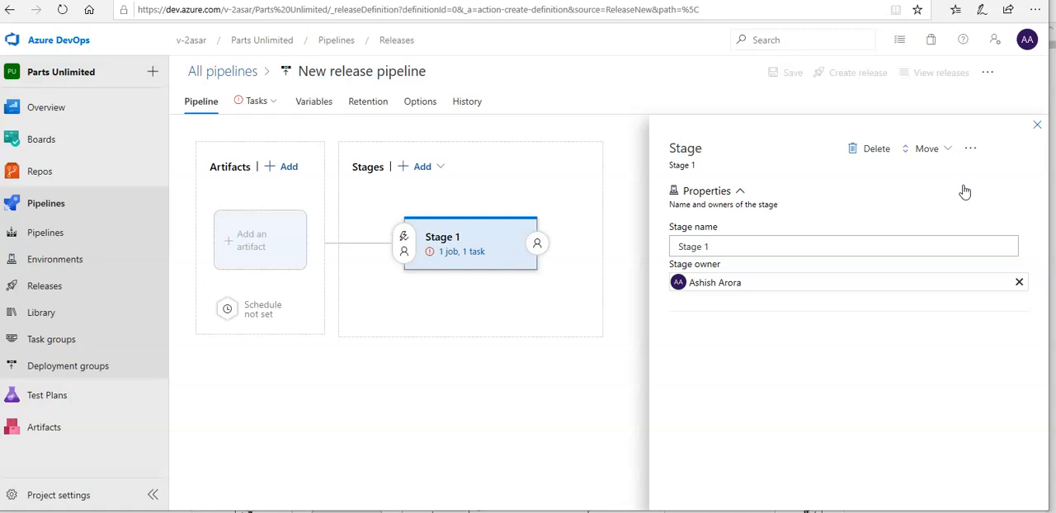
{"action": "triple_click", "coordinate": [740, 246]}
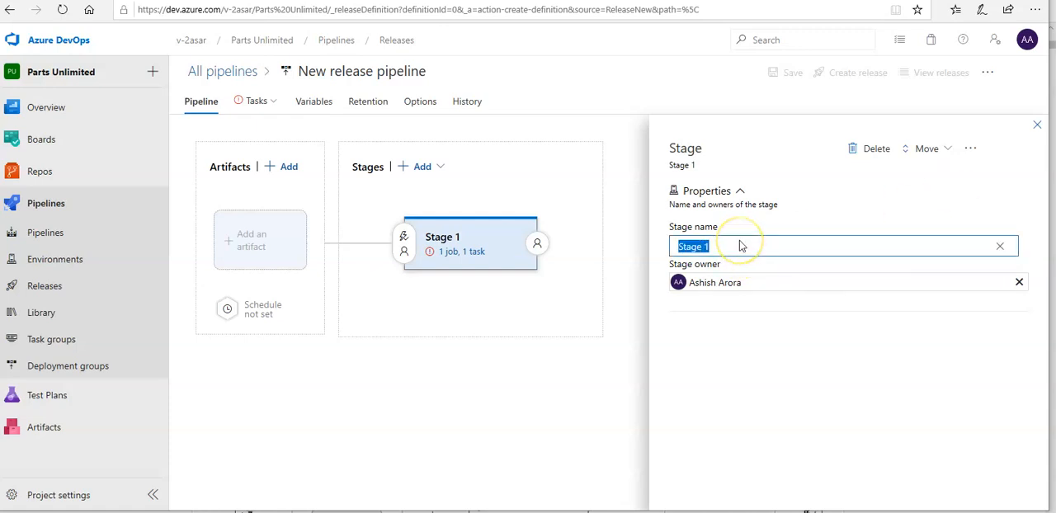
{"action": "type", "text": "QA"}
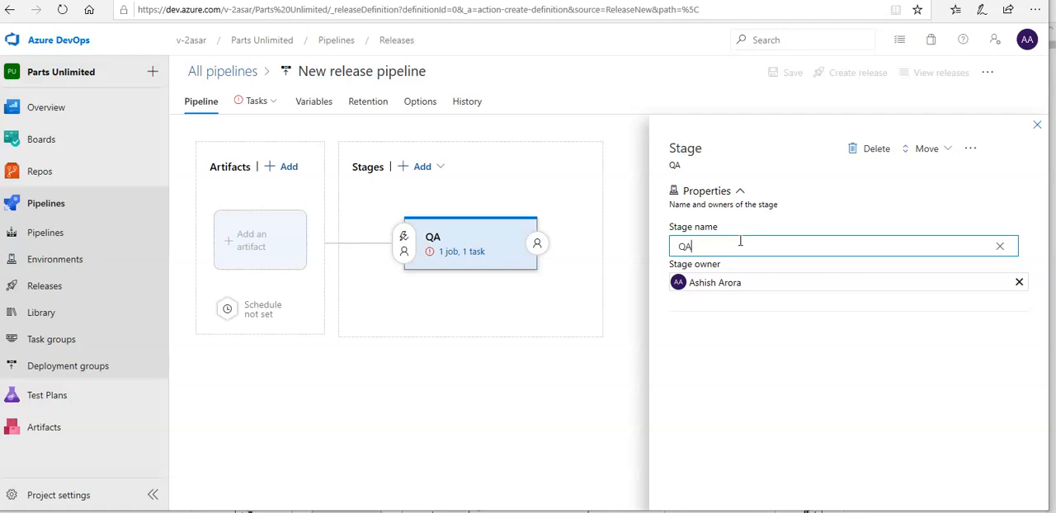
{"action": "left_click", "coordinate": [722, 198]}
{"action": "left_click", "coordinate": [684, 158]}
{"action": "left_click", "coordinate": [709, 241]}
{"action": "left_click", "coordinate": [815, 389]}
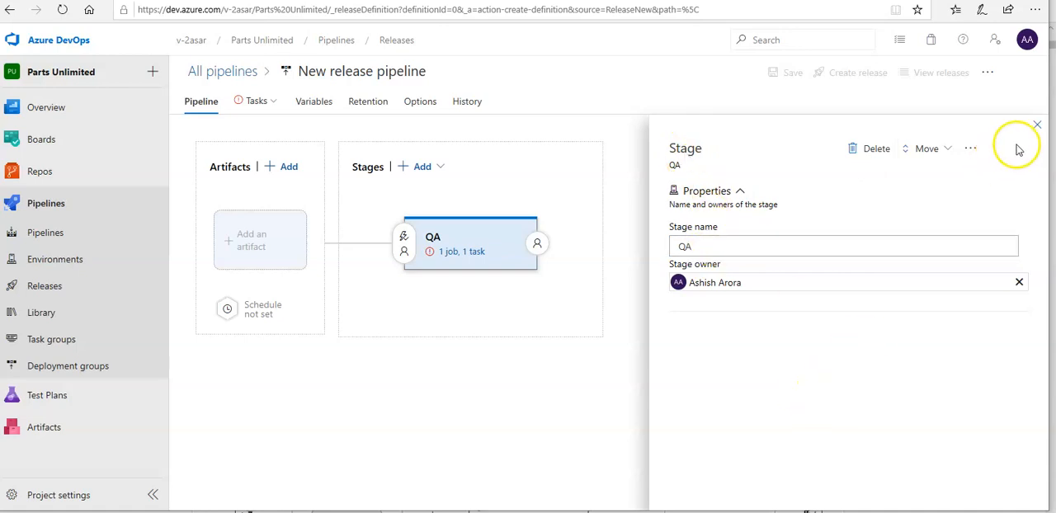
{"action": "left_click", "coordinate": [949, 149]}
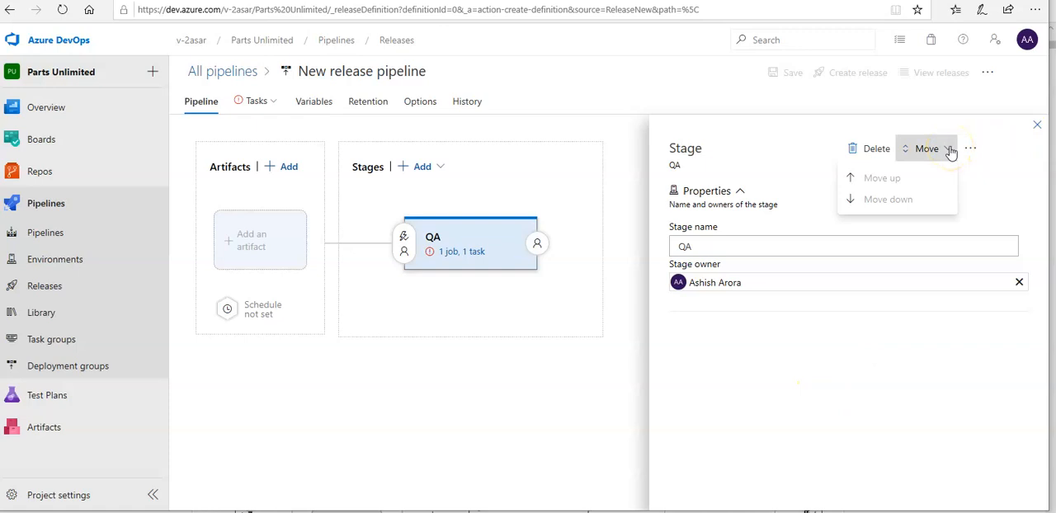
{"action": "left_click", "coordinate": [948, 149]}
{"action": "left_click", "coordinate": [971, 150]}
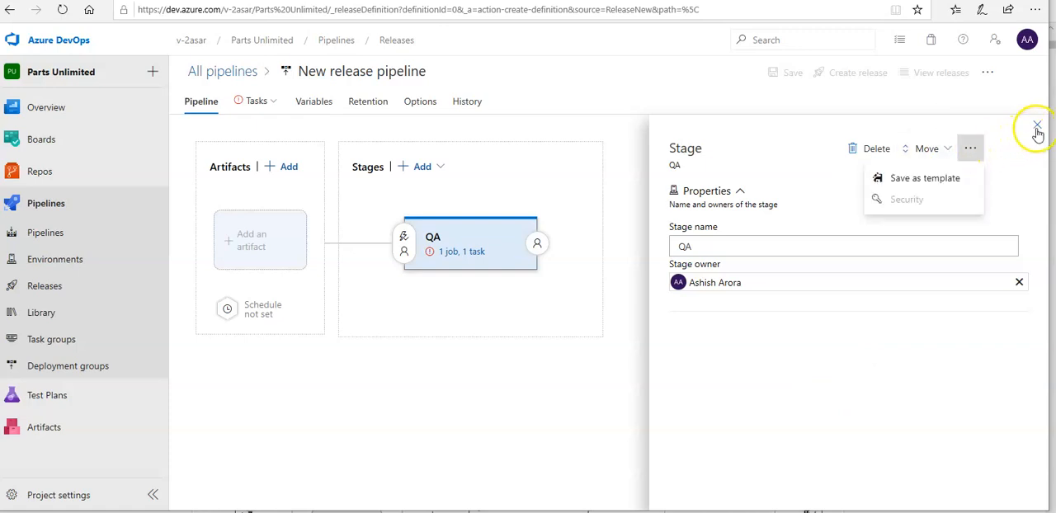
Step: Rename the release pipeline to PUL-CICD
{"action": "left_click", "coordinate": [363, 72]}
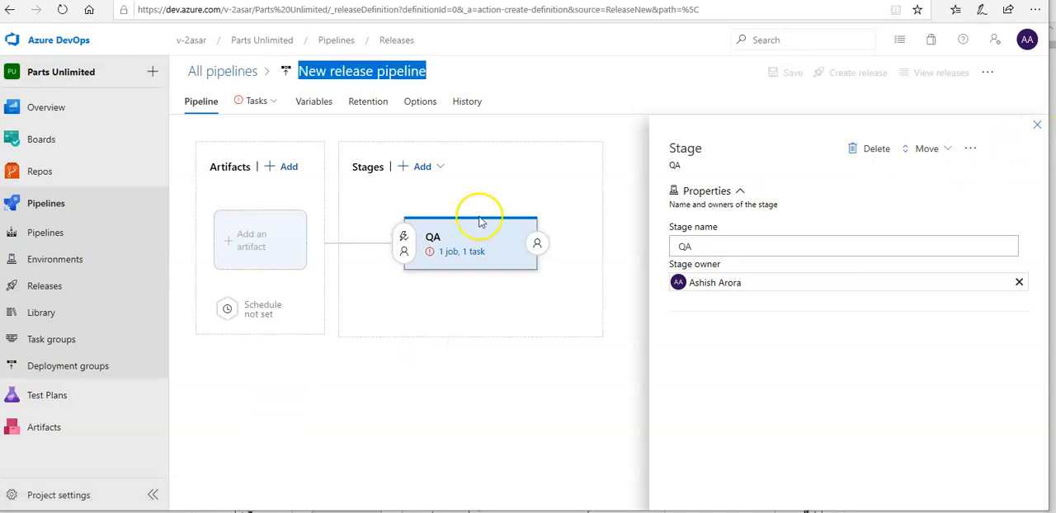
{"action": "triple_click", "coordinate": [396, 72]}
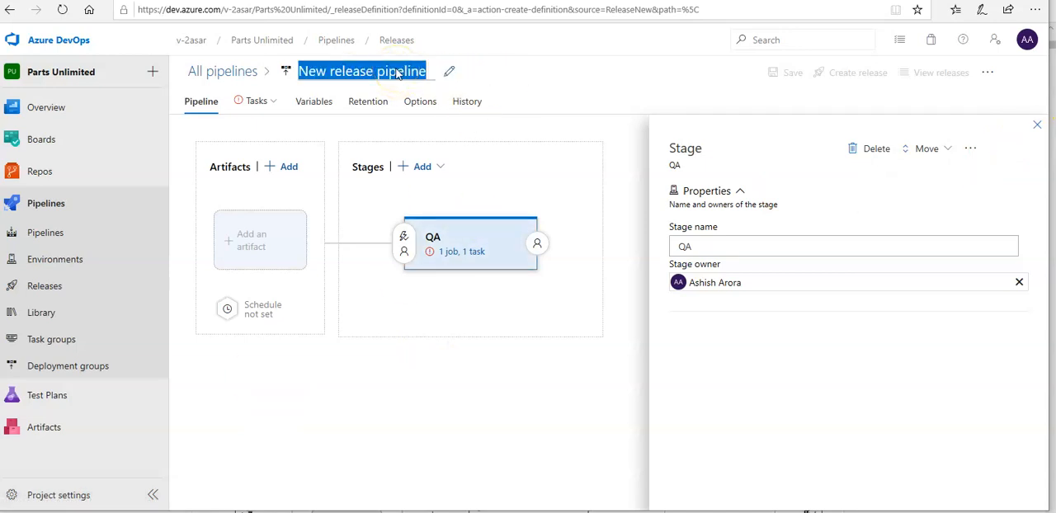
{"action": "key", "text": "BackSpace"}
{"action": "left_click", "coordinate": [513, 208]}
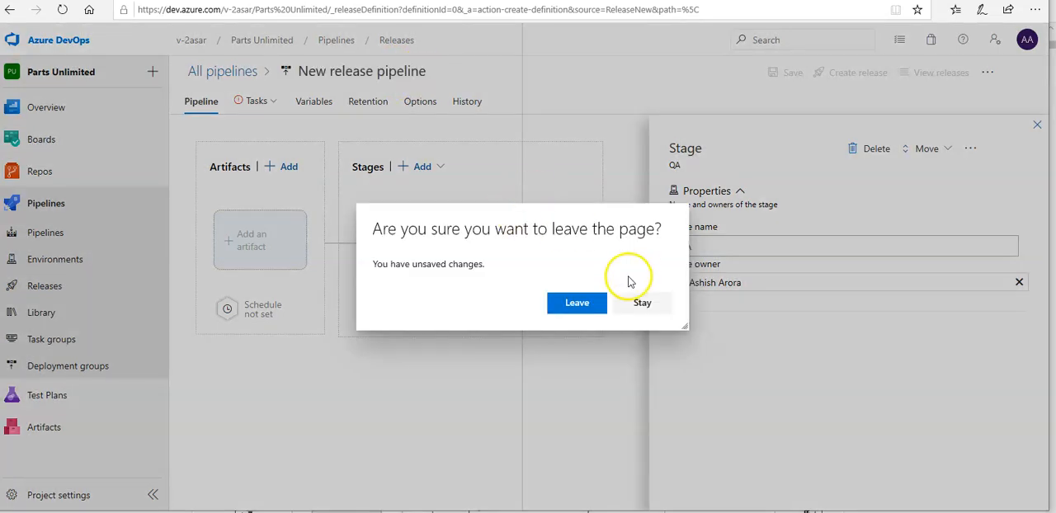
{"action": "left_click", "coordinate": [643, 303]}
{"action": "left_click", "coordinate": [450, 73]}
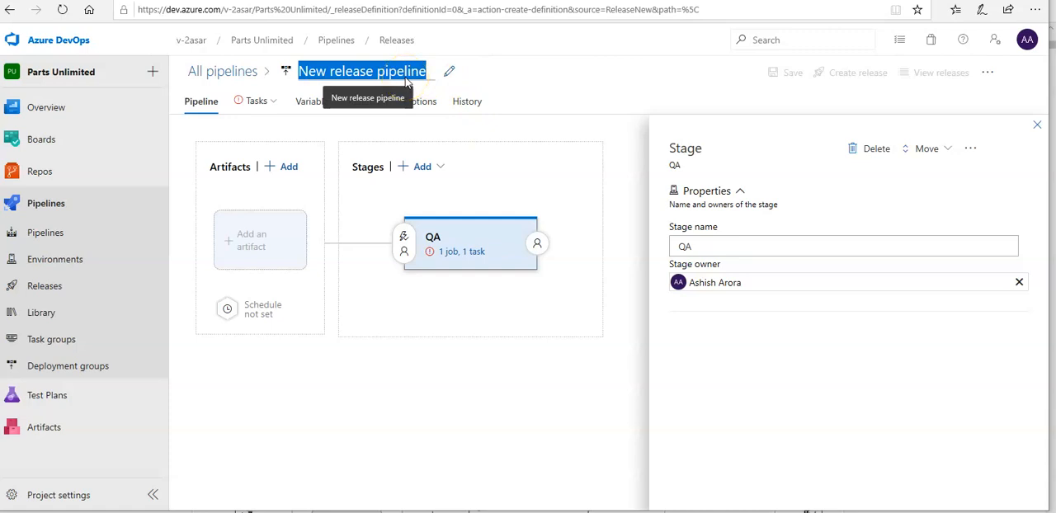
{"action": "left_click", "coordinate": [360, 76]}
{"action": "triple_click", "coordinate": [359, 76]}
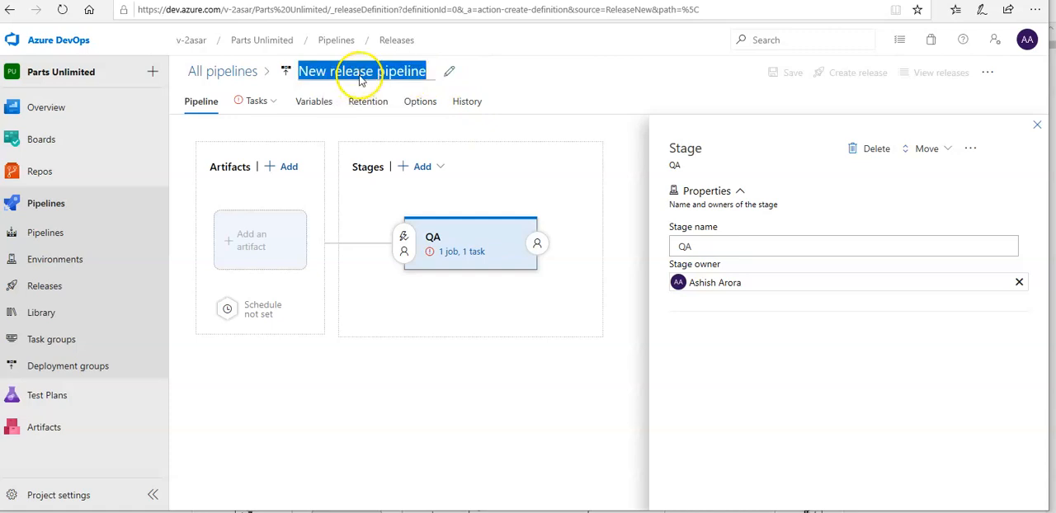
{"action": "key", "text": "BackSpace"}
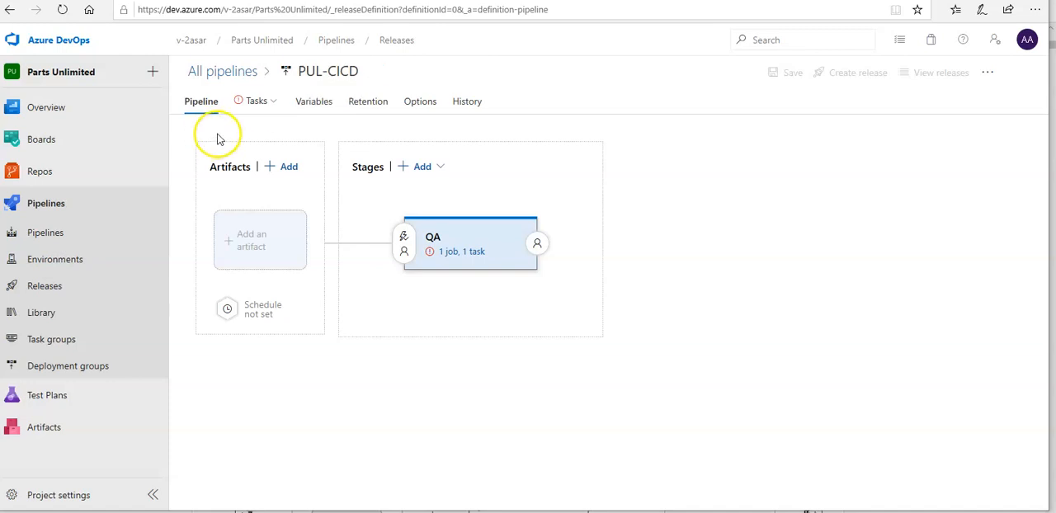
Step: Add a build artifact sourced from the PartsUnlimitedE2E build pipeline at the latest version
{"action": "left_click", "coordinate": [254, 247]}
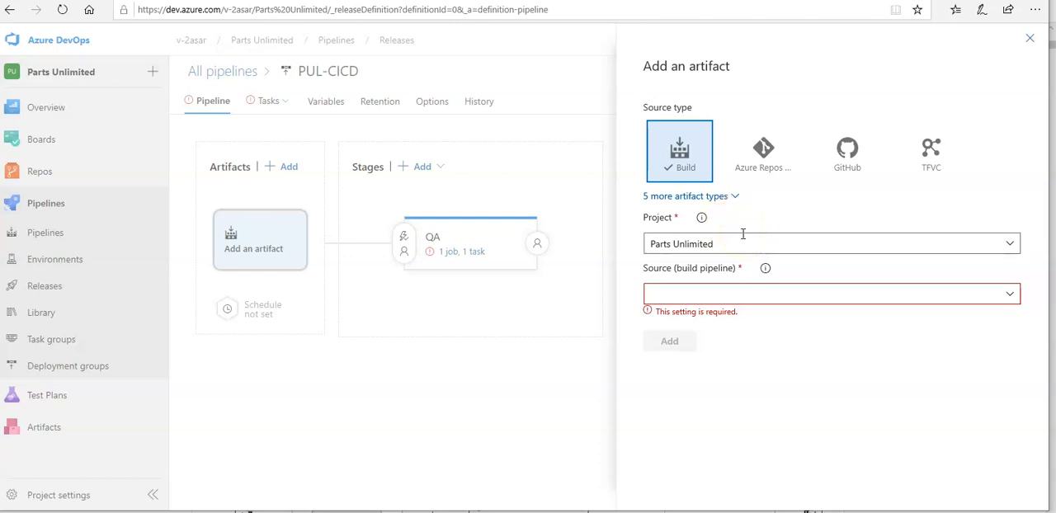
{"action": "left_click", "coordinate": [1011, 297]}
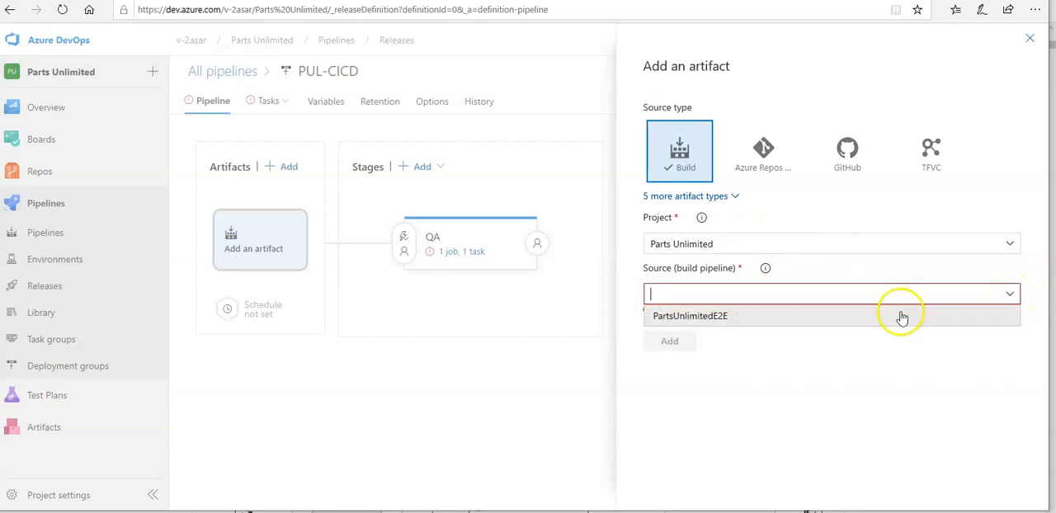
{"action": "left_click", "coordinate": [823, 323]}
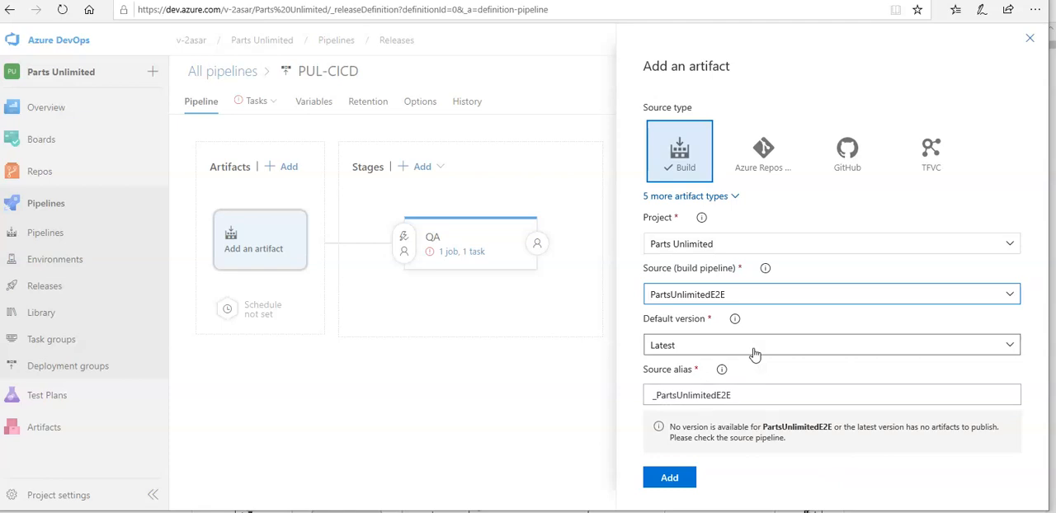
{"action": "left_click", "coordinate": [672, 479]}
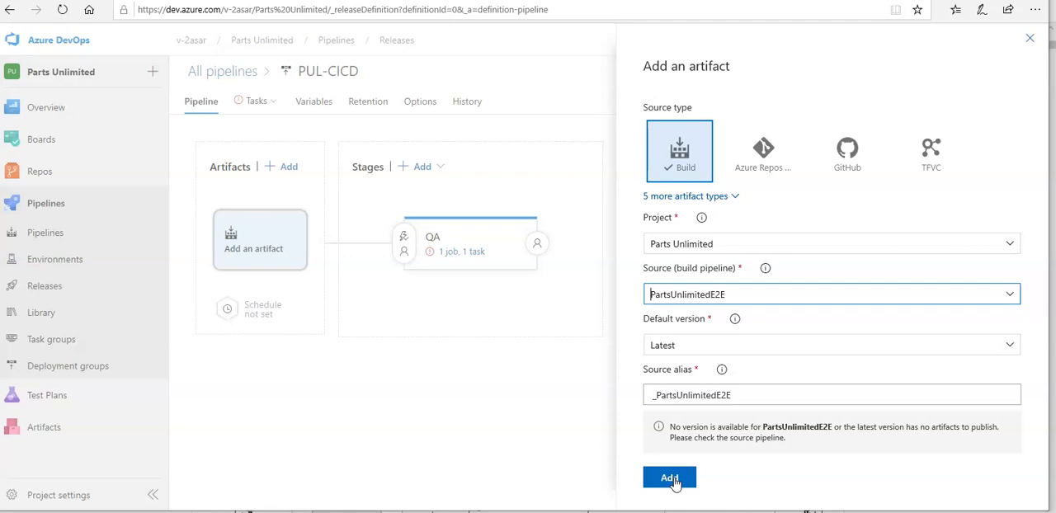
Step: Add the artifact, then select the Pay-As-You-Go subscription in the QA stage's Azure App Service deployment task
{"action": "left_click", "coordinate": [670, 478]}
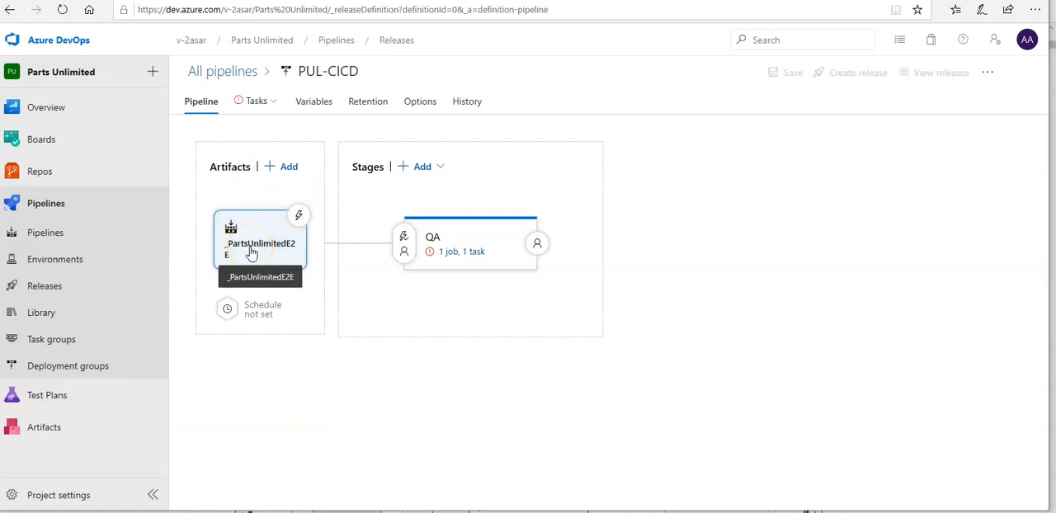
{"action": "left_click", "coordinate": [457, 256]}
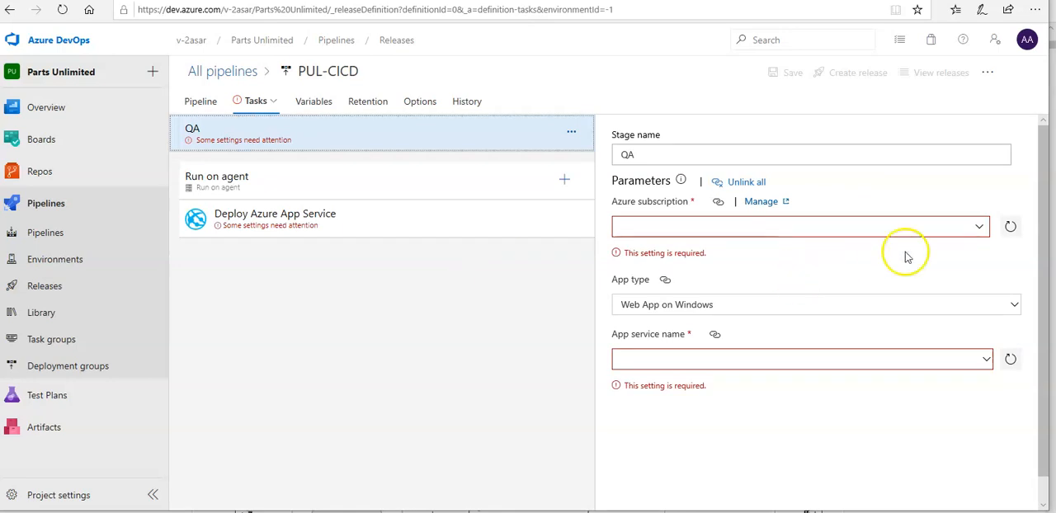
{"action": "left_click", "coordinate": [982, 237]}
{"action": "left_click", "coordinate": [981, 236]}
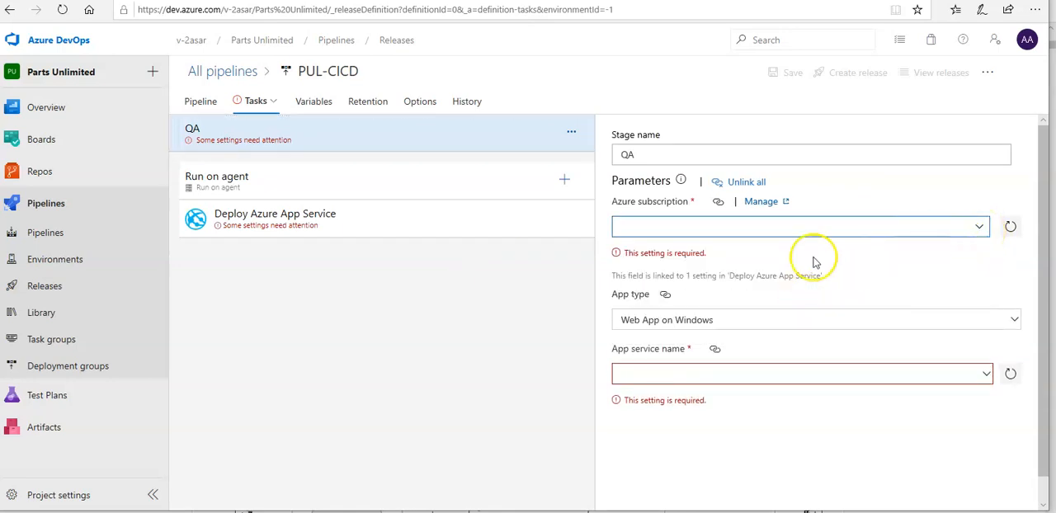
{"action": "left_click", "coordinate": [984, 230]}
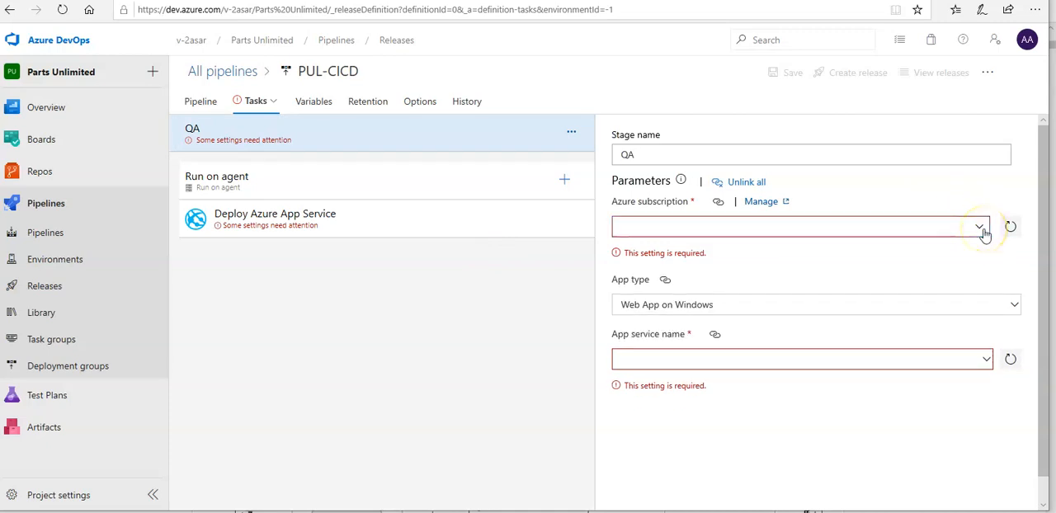
{"action": "left_click", "coordinate": [716, 231]}
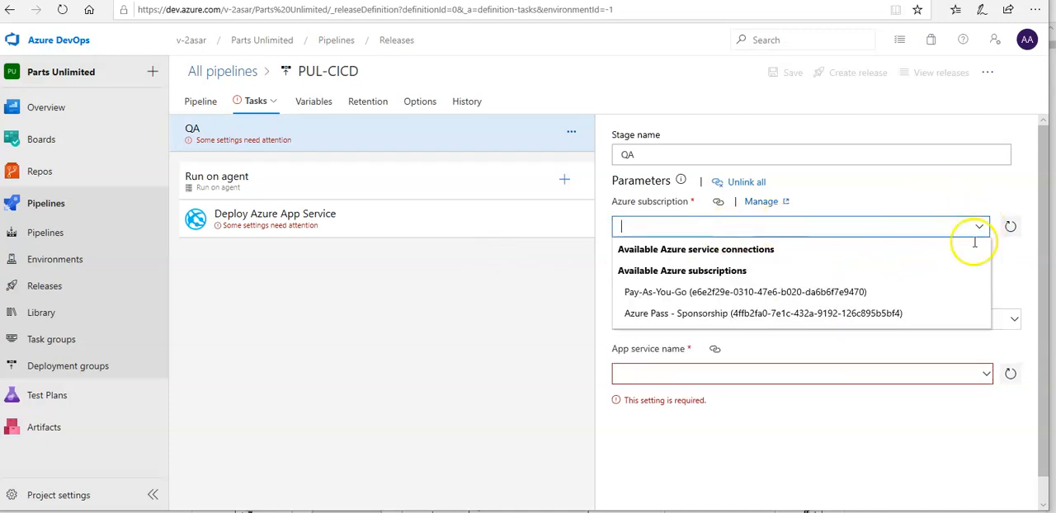
{"action": "left_click", "coordinate": [775, 294]}
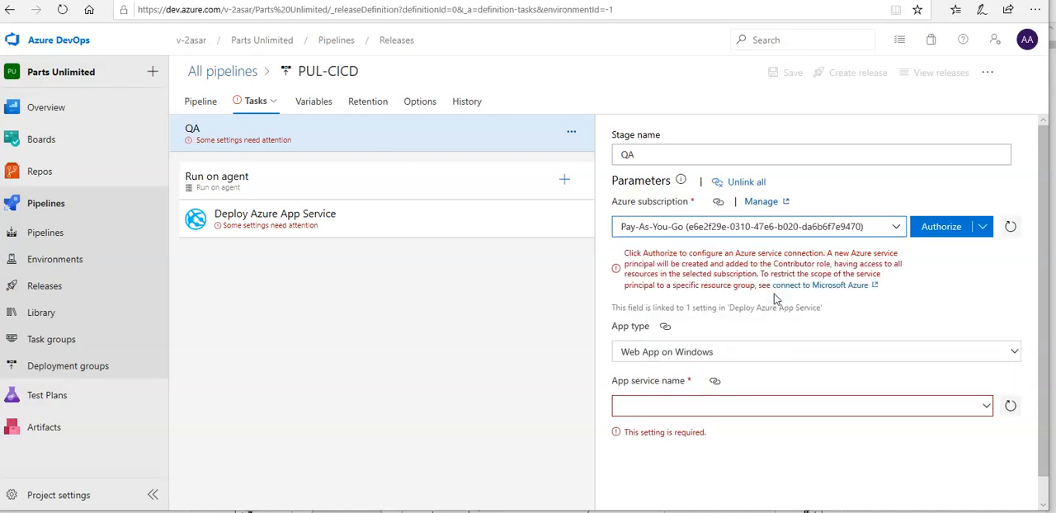
Step: Authorize the subscription connection by signing in with the Microsoft account e-mail and password
{"action": "left_click", "coordinate": [942, 227]}
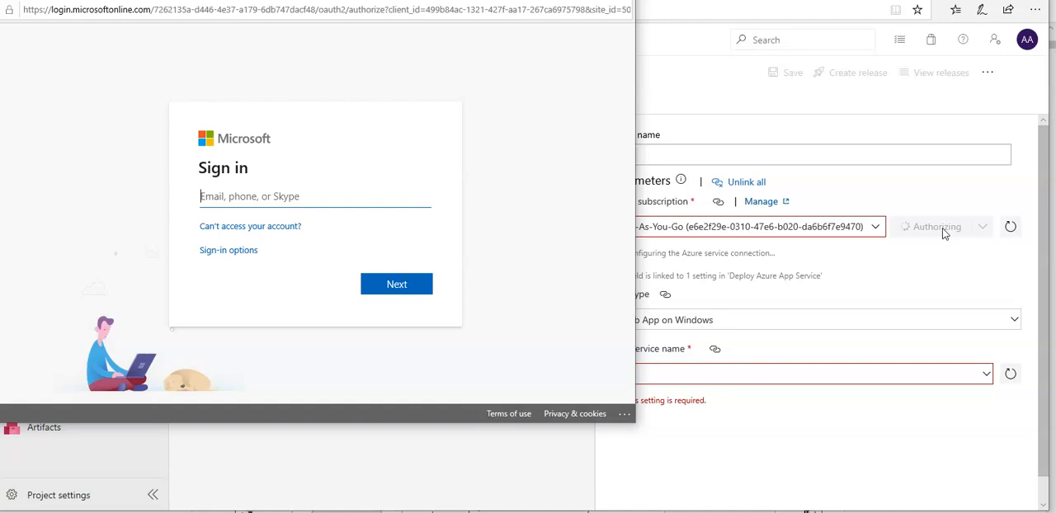
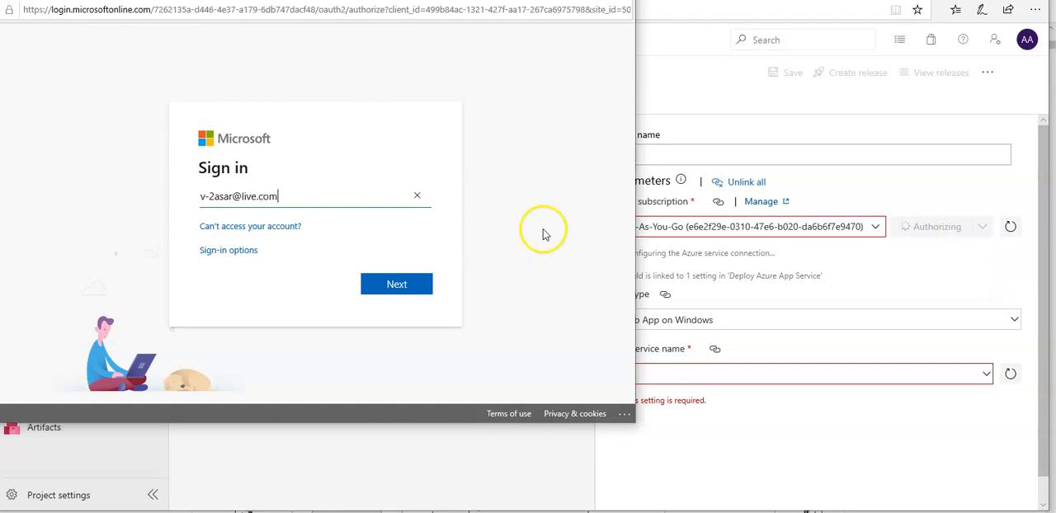
{"action": "left_click", "coordinate": [408, 289]}
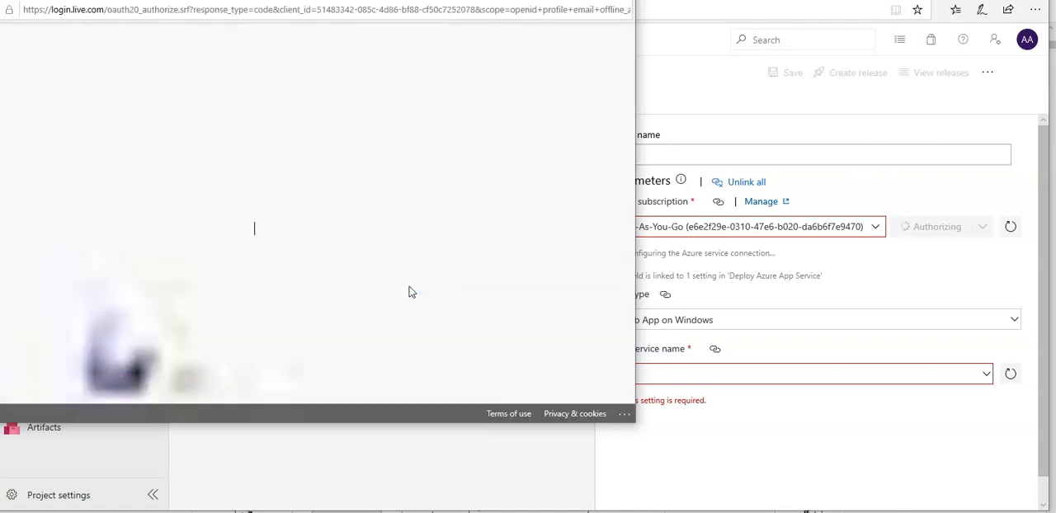
{"action": "left_click", "coordinate": [399, 321]}
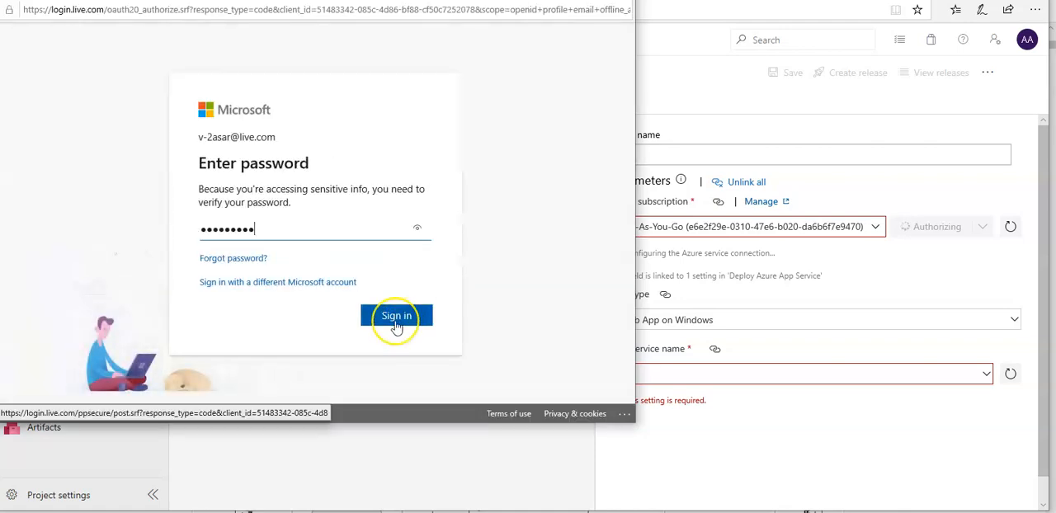
{"action": "left_click", "coordinate": [398, 322]}
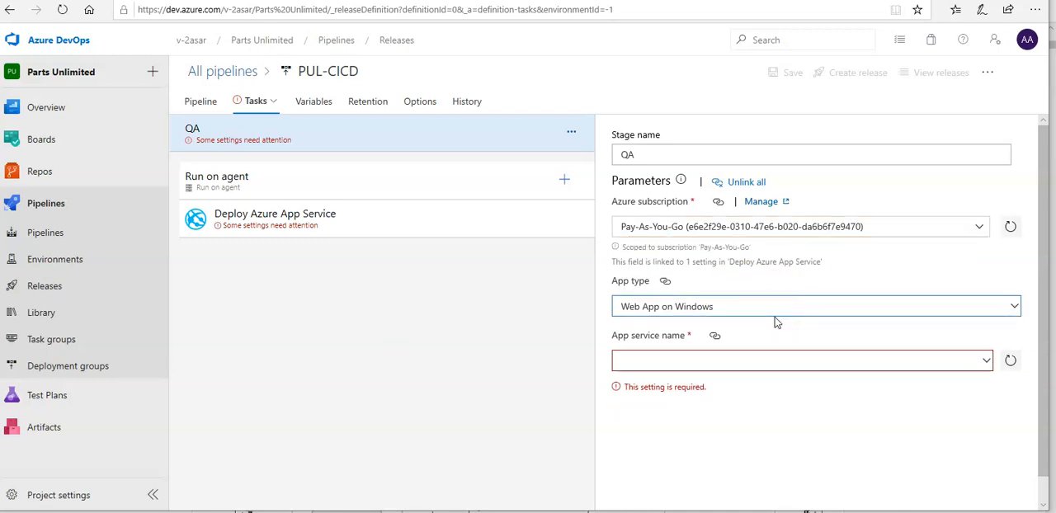
Step: Set the QA stage's app service name to testasarweb-qa
{"action": "left_click", "coordinate": [987, 368]}
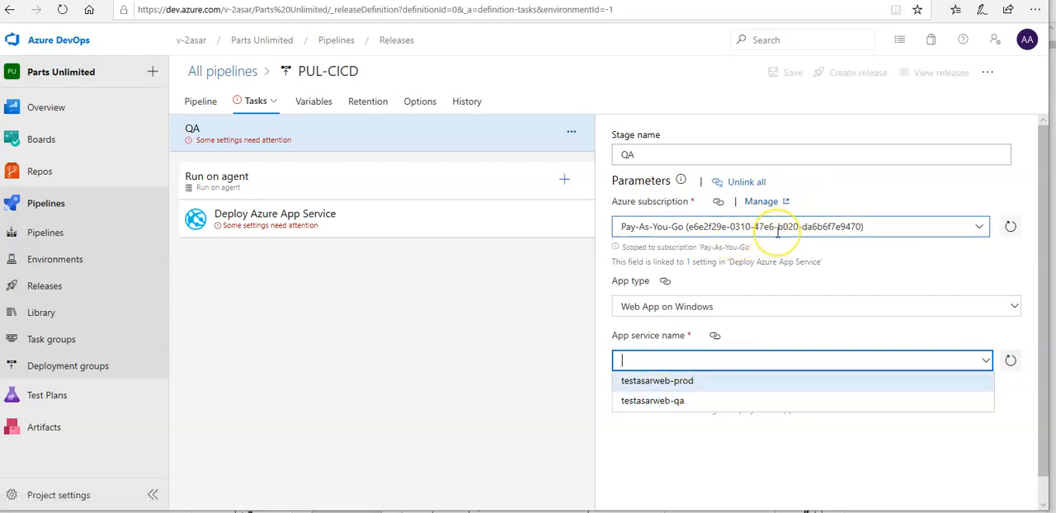
{"action": "left_click", "coordinate": [702, 400]}
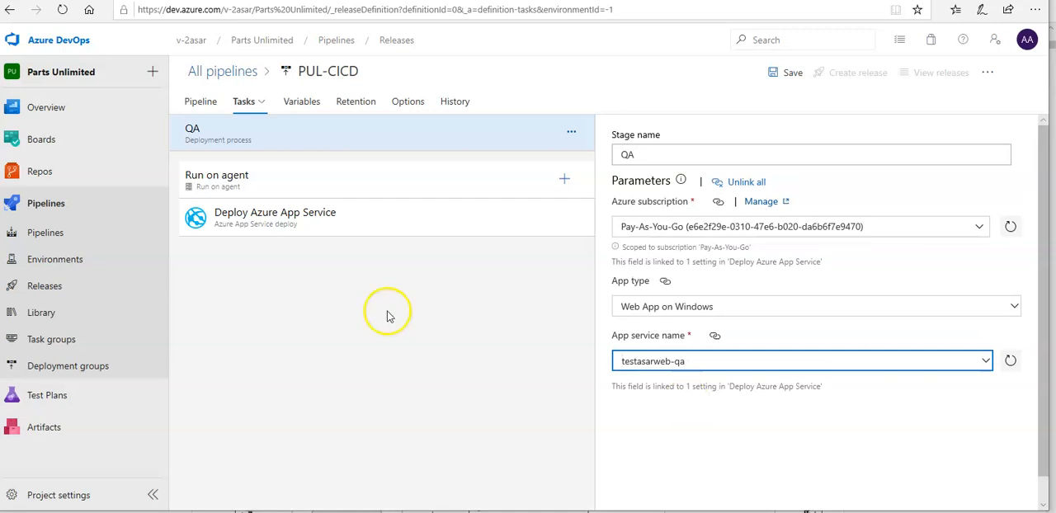
Step: Enable the continuous deployment trigger on the _PartsUnlimitedE2E artifact
{"action": "left_click", "coordinate": [203, 104]}
{"action": "left_click", "coordinate": [719, 255]}
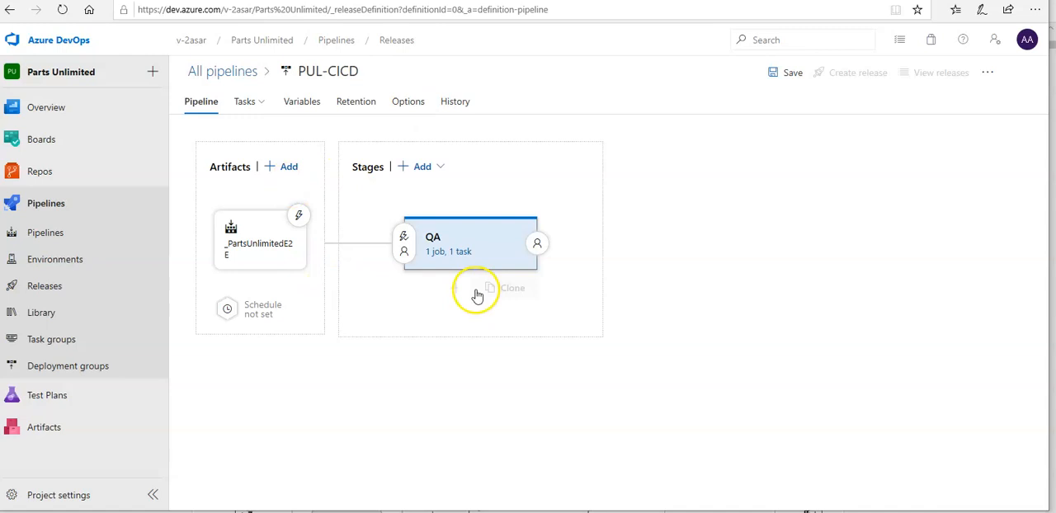
{"action": "left_click", "coordinate": [299, 218]}
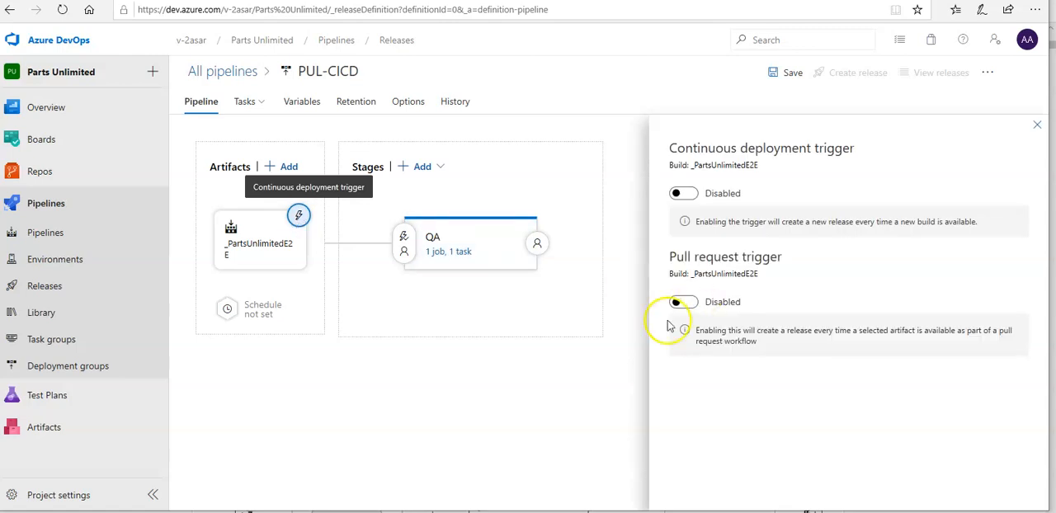
{"action": "left_click", "coordinate": [693, 197]}
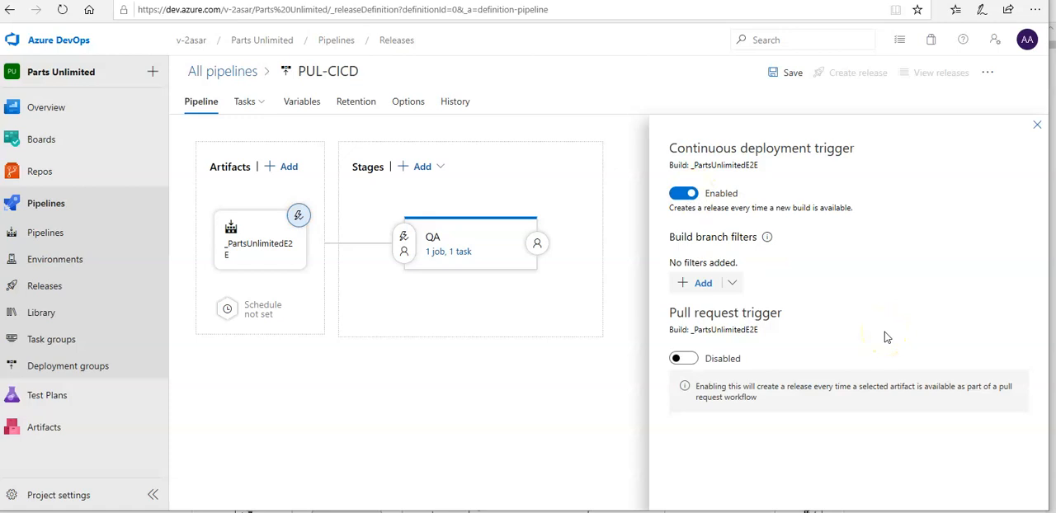
Step: Add a build branch filter for the build pipeline's default branch
{"action": "left_click", "coordinate": [736, 285]}
{"action": "left_click", "coordinate": [732, 284]}
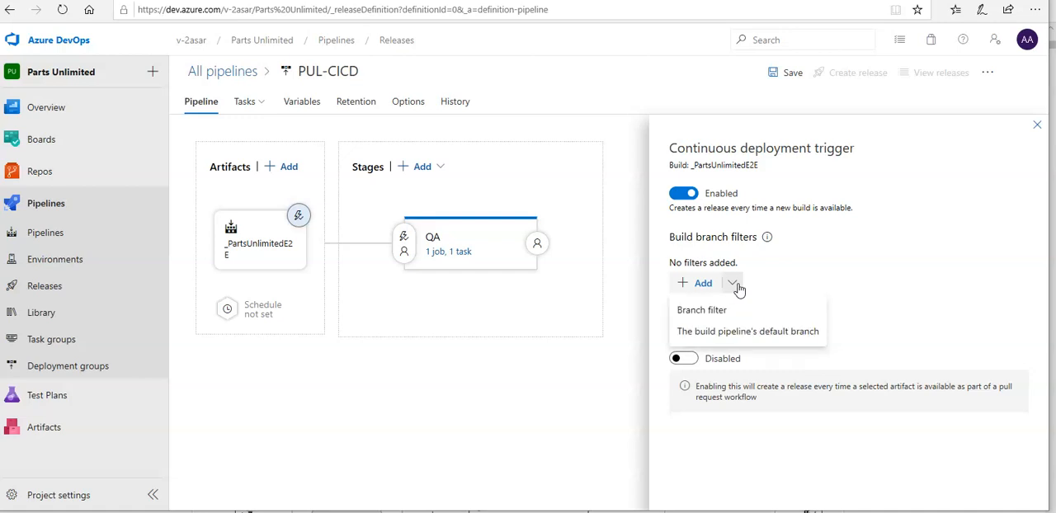
{"action": "left_click", "coordinate": [719, 333]}
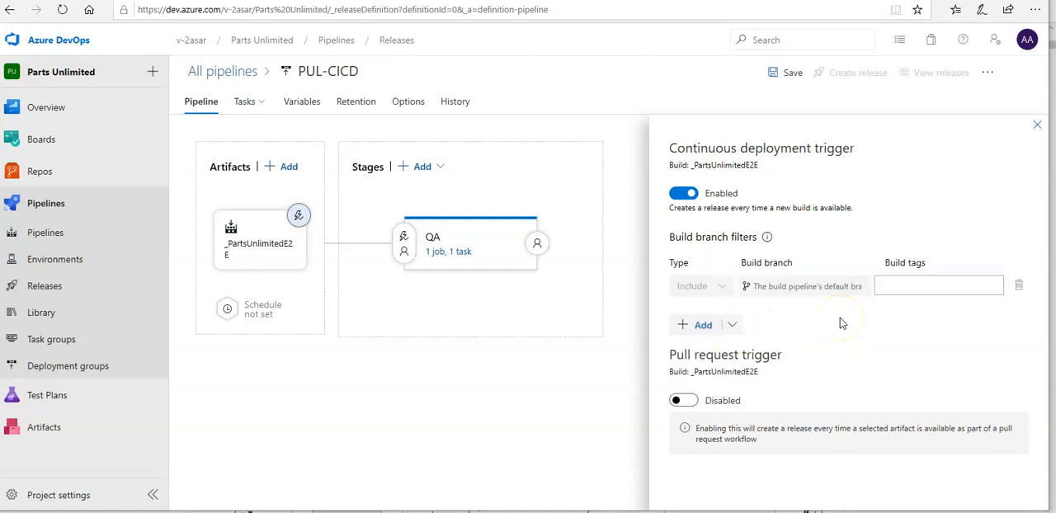
Step: Save the release pipeline in the default folder and close the trigger panel
{"action": "left_click", "coordinate": [788, 76]}
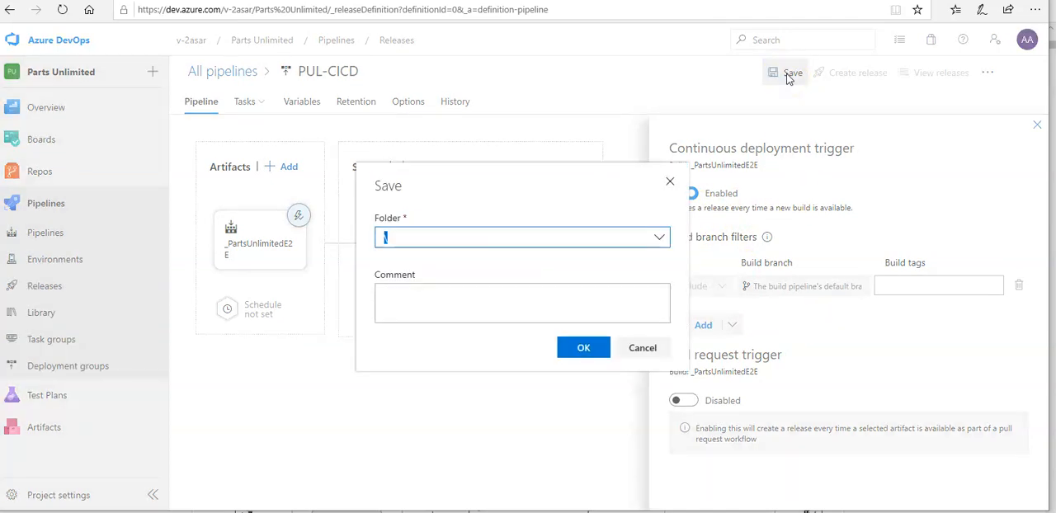
{"action": "left_click", "coordinate": [583, 350]}
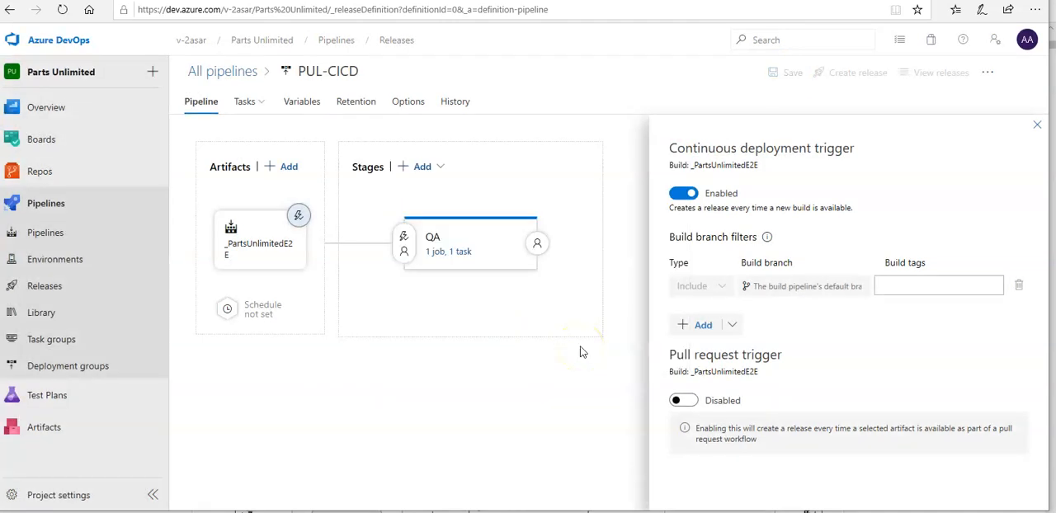
{"action": "left_click", "coordinate": [1038, 127]}
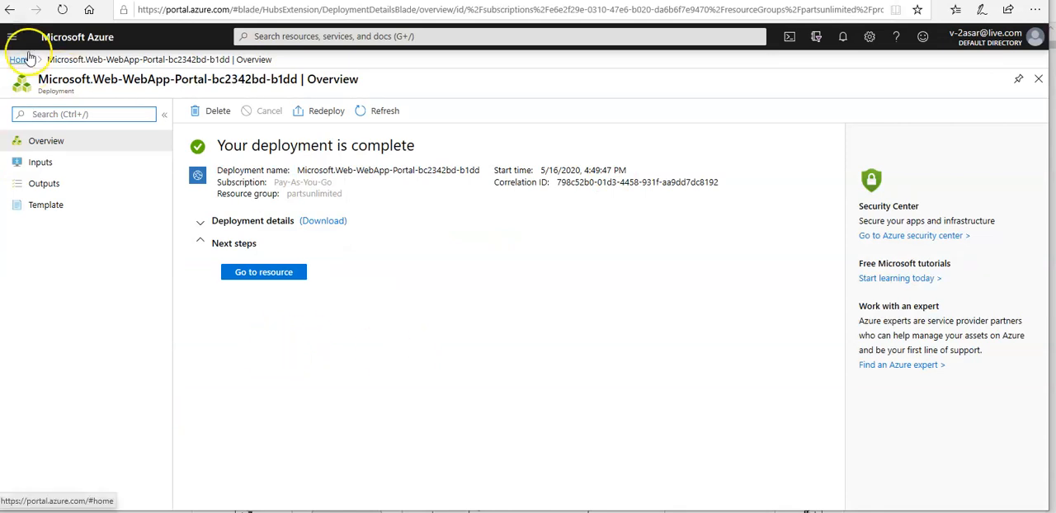
Step: In the Azure portal, open the connection strings of the partsunlimited SQL database in the partsunlimited resource group
{"action": "left_click", "coordinate": [23, 62]}
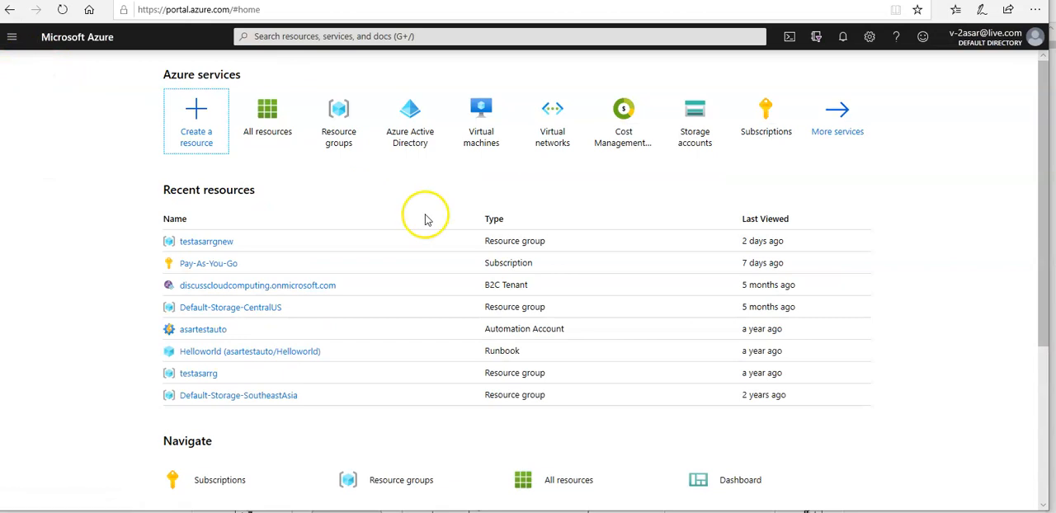
{"action": "left_click", "coordinate": [339, 132]}
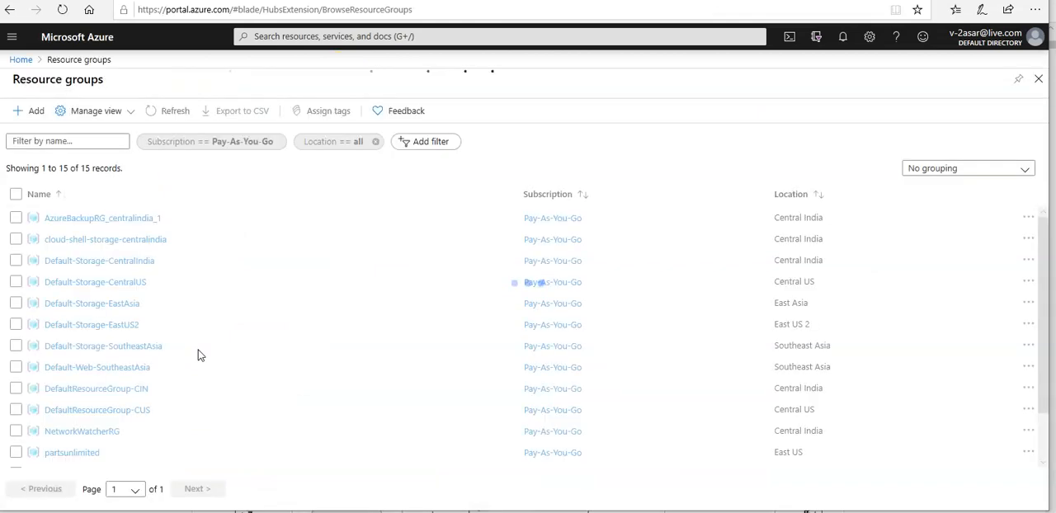
{"action": "scroll", "coordinate": [198, 355], "scroll_direction": "down", "scroll_amount": 2}
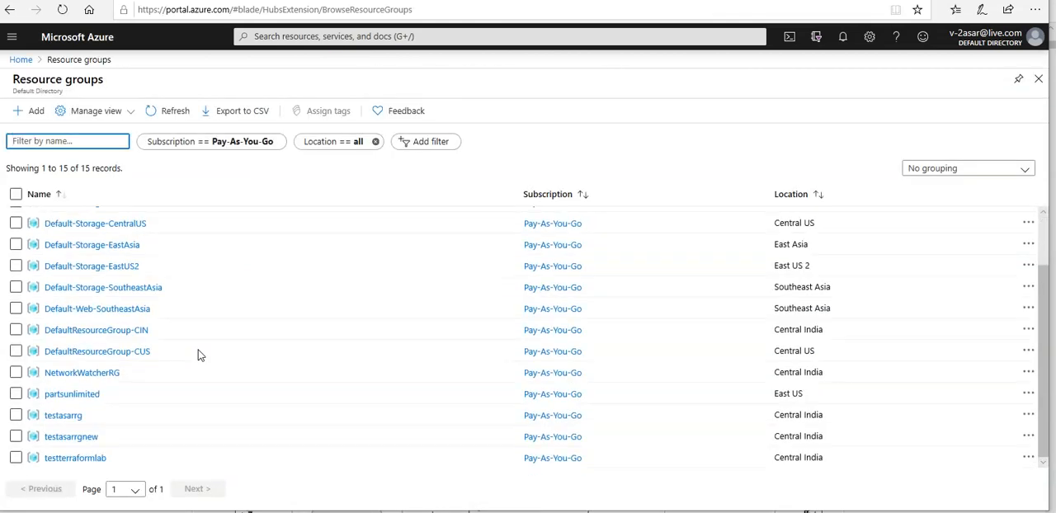
{"action": "left_click", "coordinate": [80, 397]}
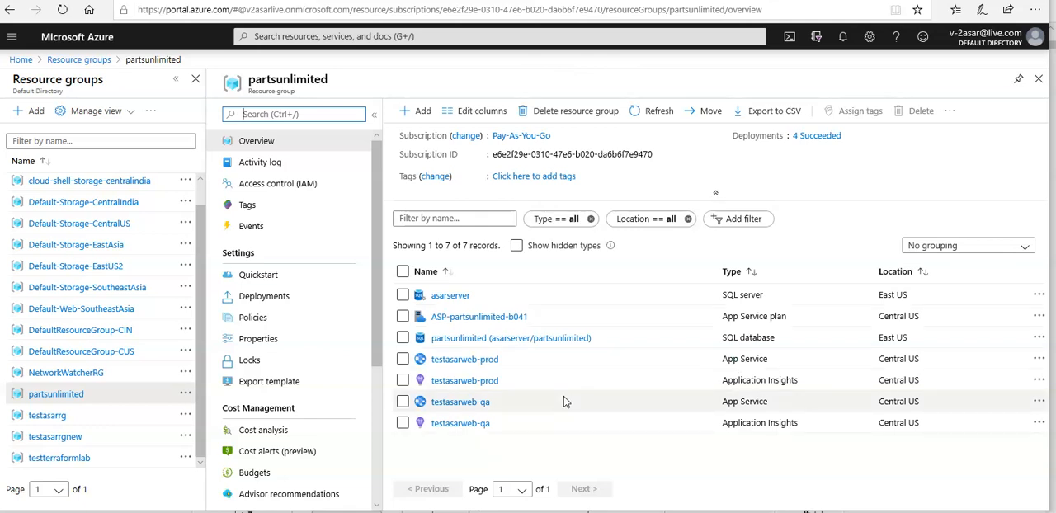
{"action": "left_click", "coordinate": [518, 343]}
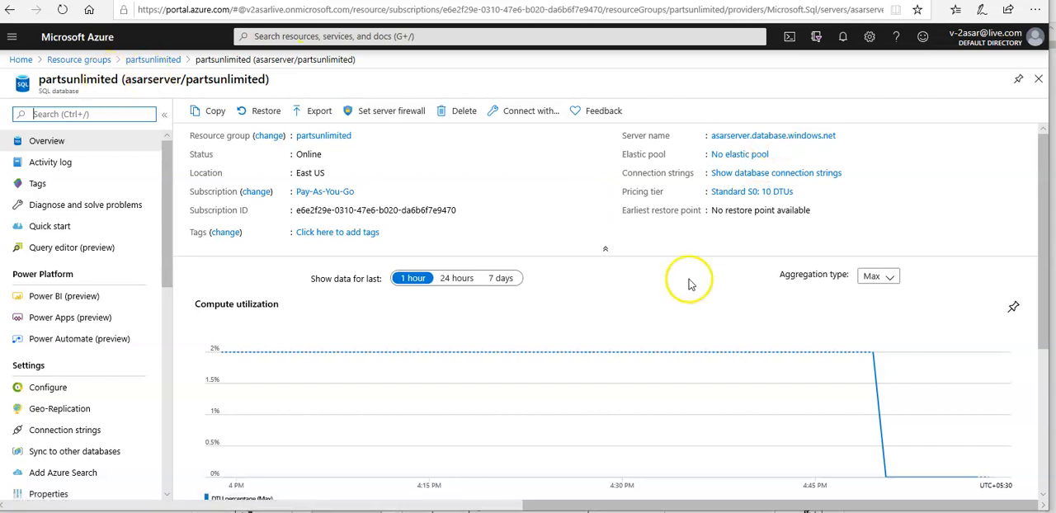
{"action": "left_click", "coordinate": [766, 177]}
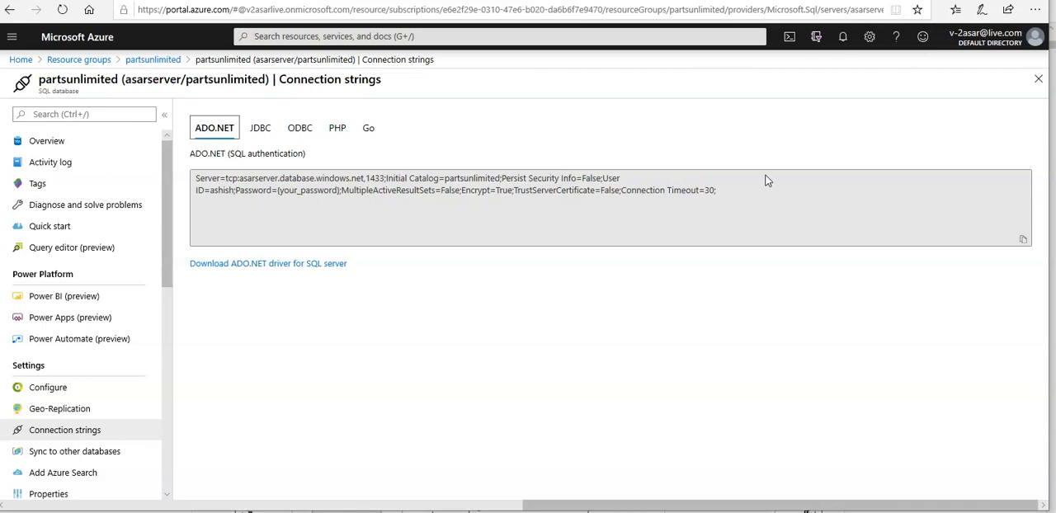
Step: Copy the ADO.NET connection string and close the connection strings page
{"action": "left_click", "coordinate": [325, 182]}
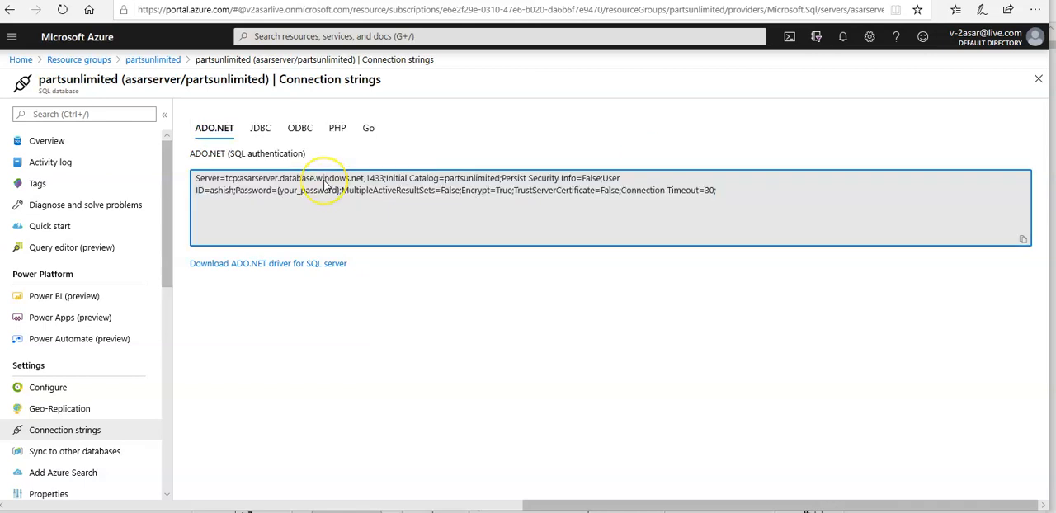
{"action": "triple_click", "coordinate": [326, 182]}
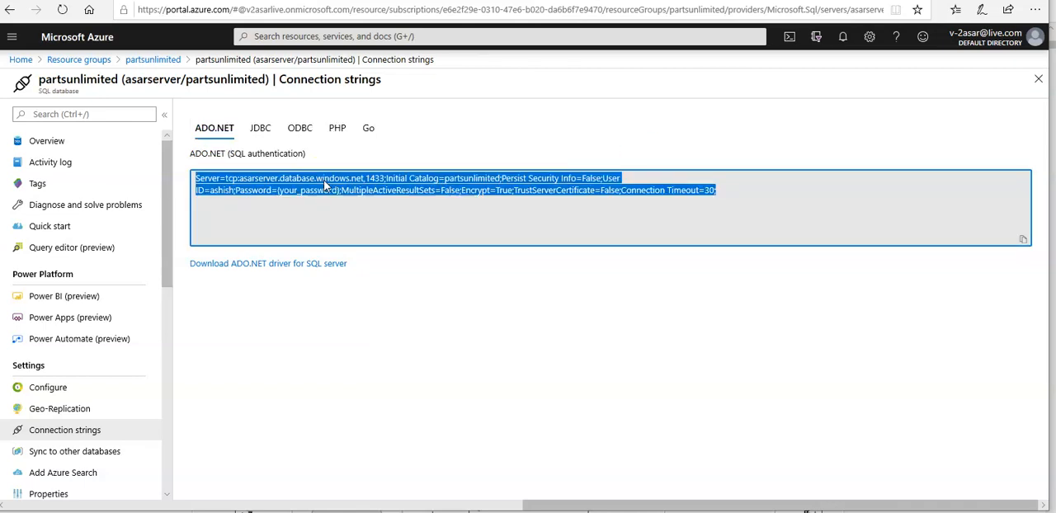
{"action": "right_click", "coordinate": [325, 186]}
{"action": "left_click", "coordinate": [345, 197]}
{"action": "right_click", "coordinate": [346, 203]}
{"action": "left_click", "coordinate": [363, 218]}
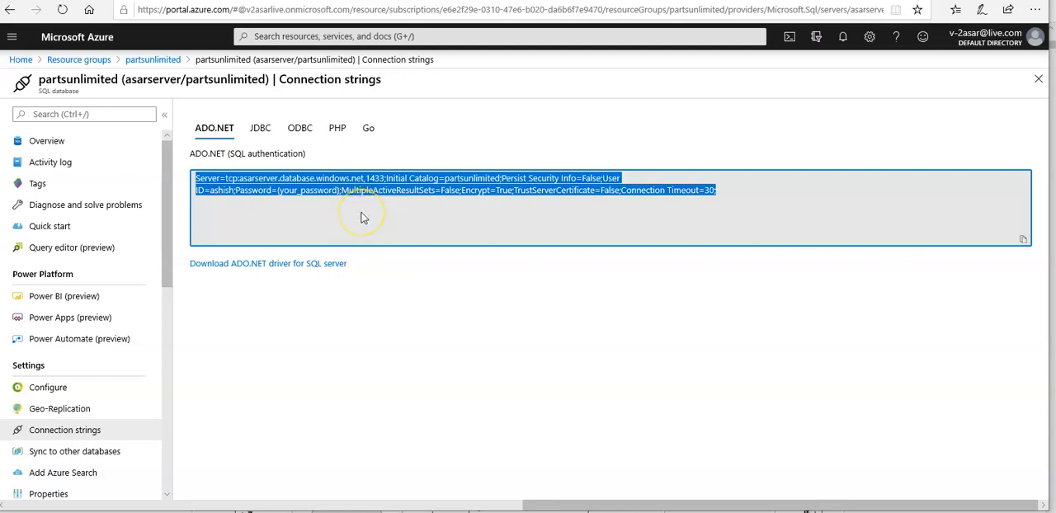
{"action": "left_click", "coordinate": [1038, 78]}
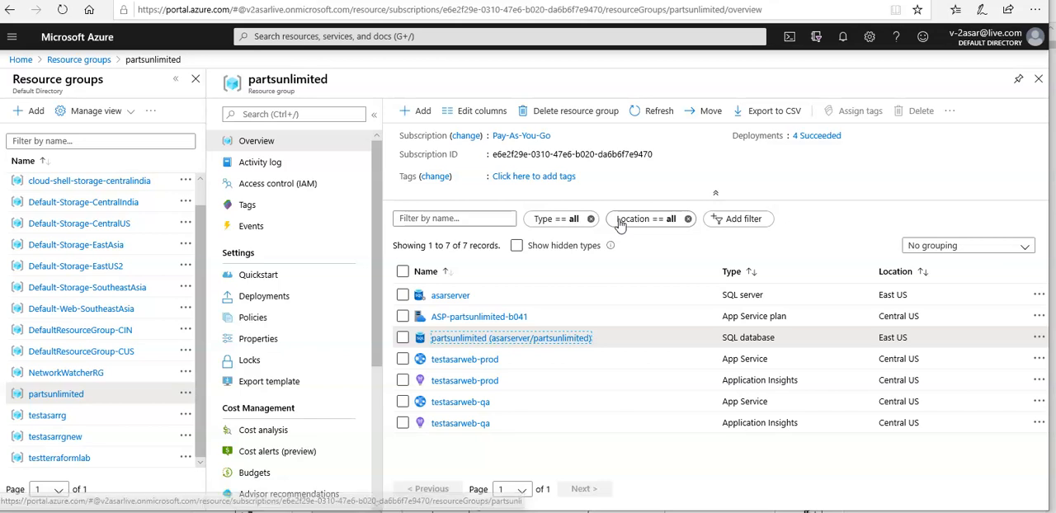
Step: Open Notepad and paste the copied connection string into a new document
{"action": "key", "text": "super"}
{"action": "type", "text": "notepad"}
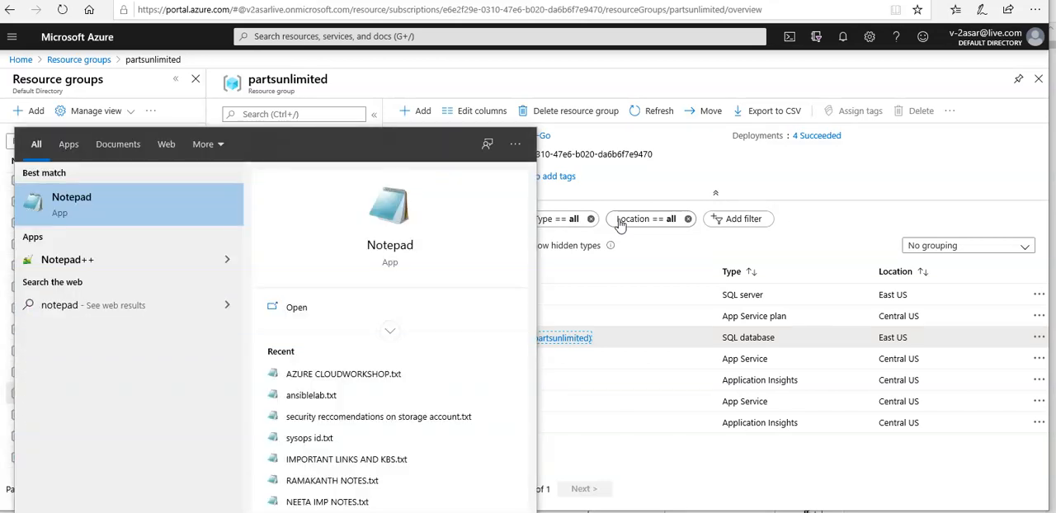
{"action": "key", "text": "Return"}
{"action": "left_click", "coordinate": [735, 282]}
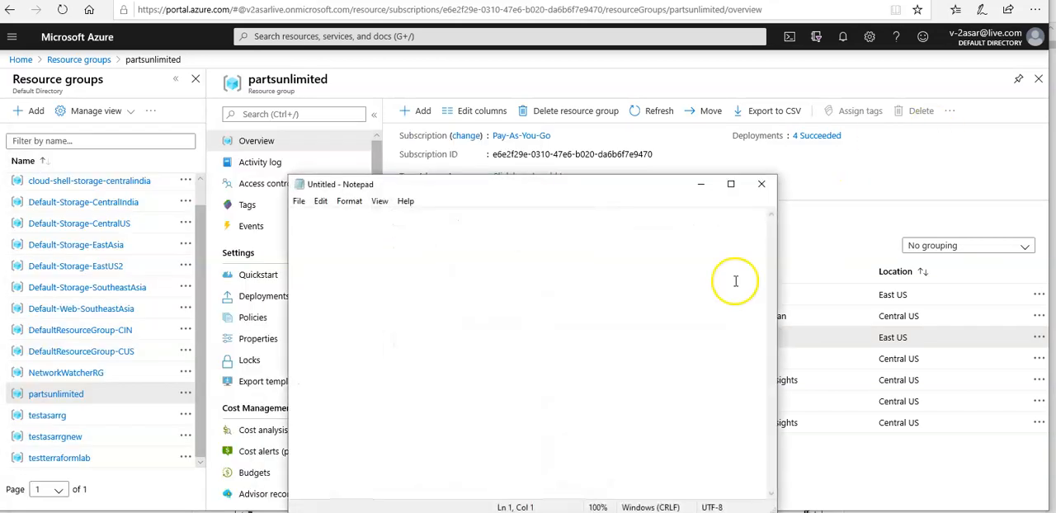
{"action": "key", "text": "ctrl+v"}
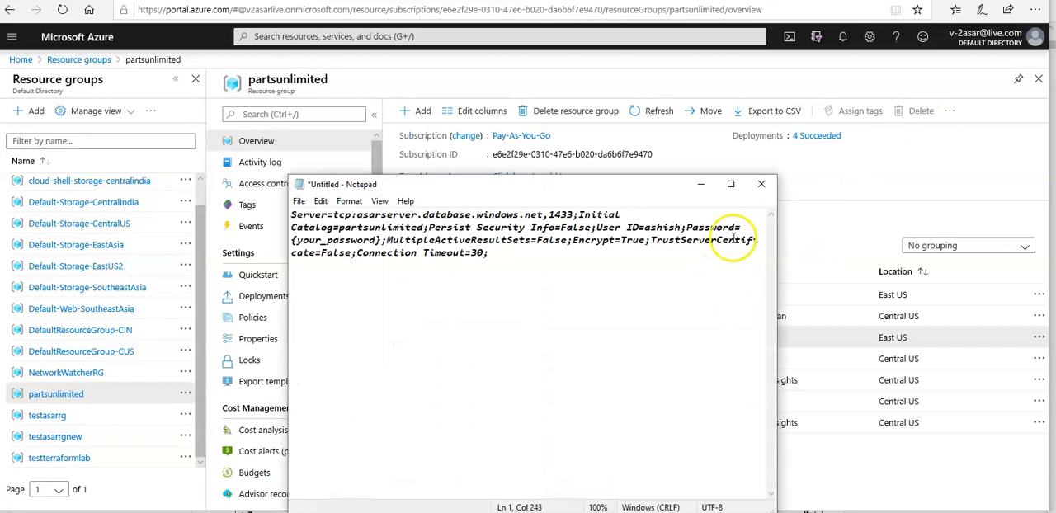
{"action": "left_click", "coordinate": [700, 184]}
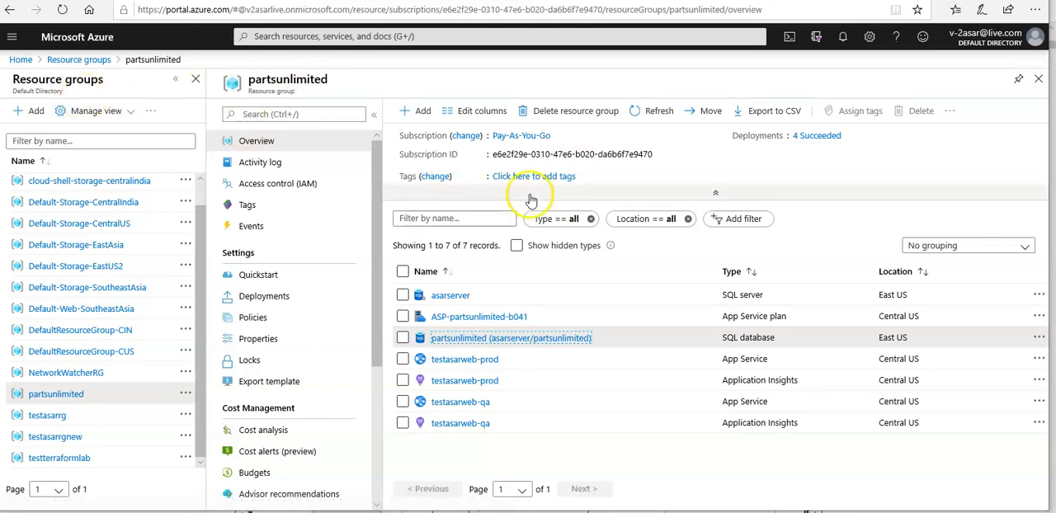
Step: Open the Configuration settings of the testasarweb-qa app service in the partsunlimited resource group
{"action": "left_click", "coordinate": [1039, 81]}
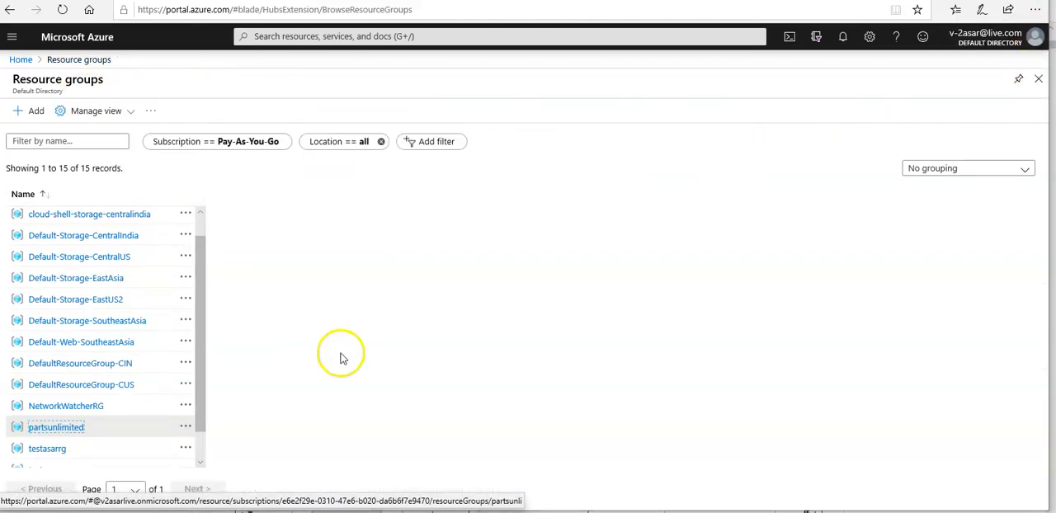
{"action": "left_click", "coordinate": [72, 428]}
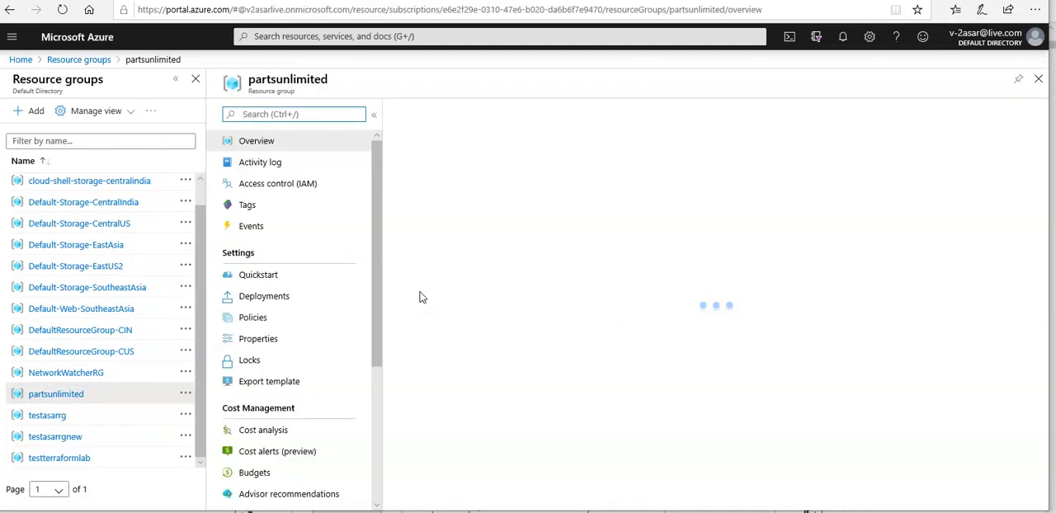
{"action": "left_click", "coordinate": [715, 365]}
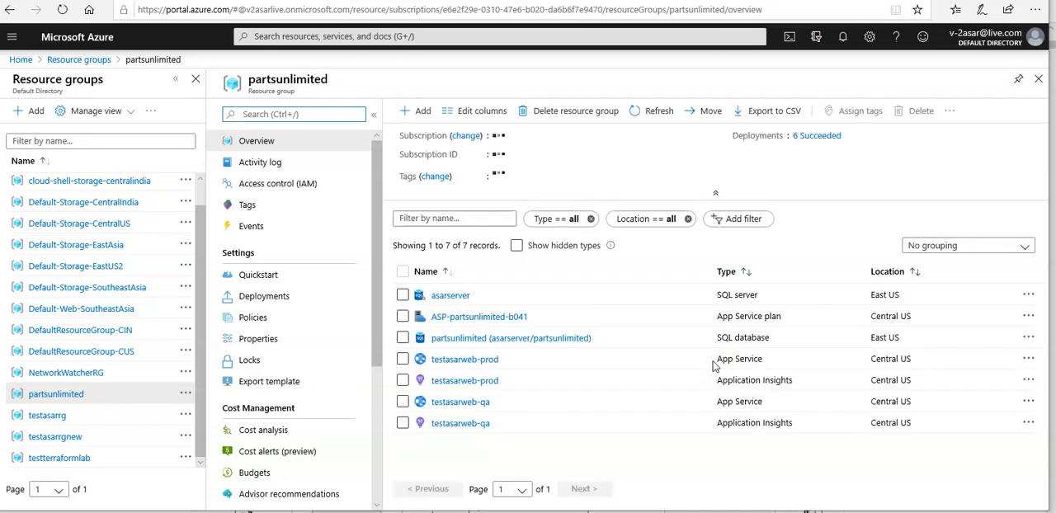
{"action": "left_click", "coordinate": [460, 405]}
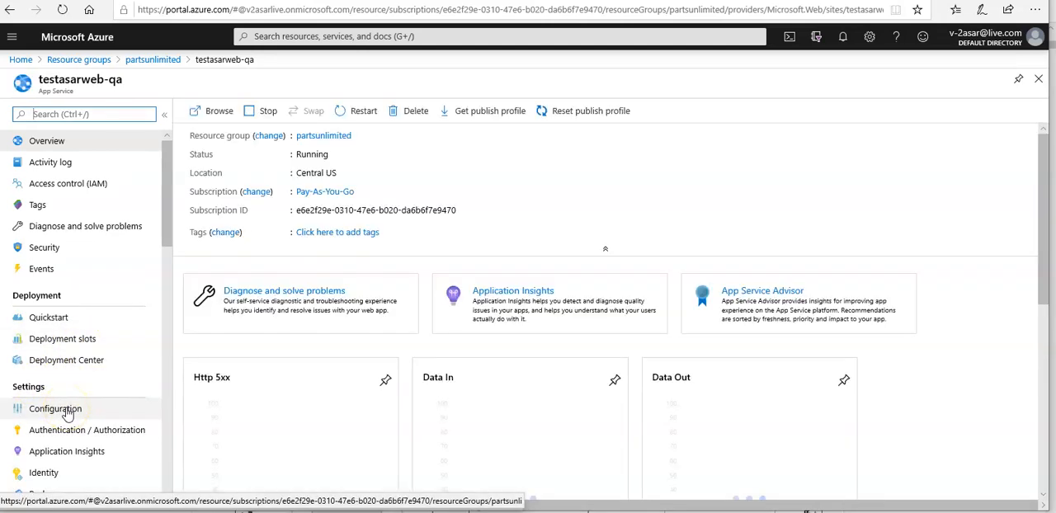
{"action": "left_click", "coordinate": [69, 414]}
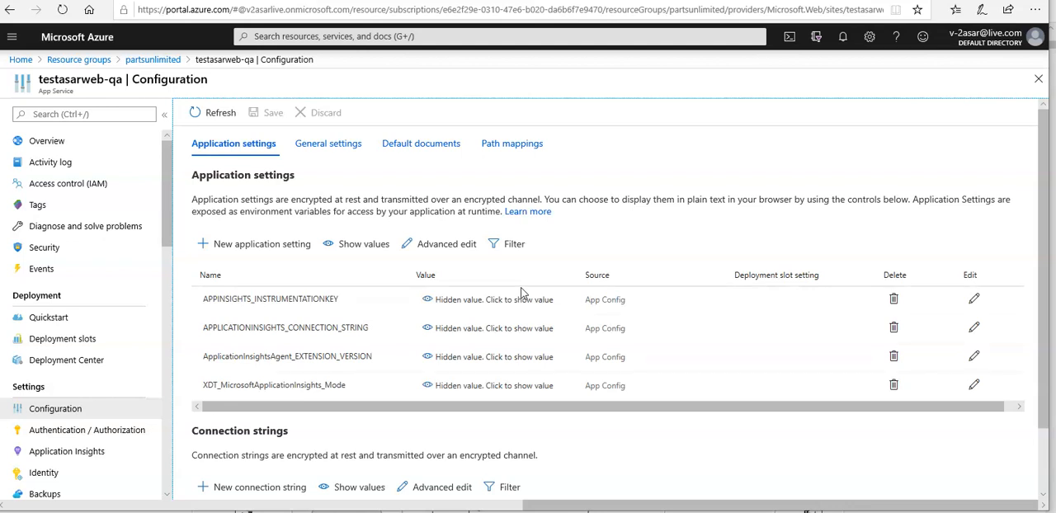
Step: Add a new connection string of type SQLAzure named DefaultConnectionString
{"action": "scroll", "coordinate": [521, 293], "scroll_direction": "down", "scroll_amount": 1}
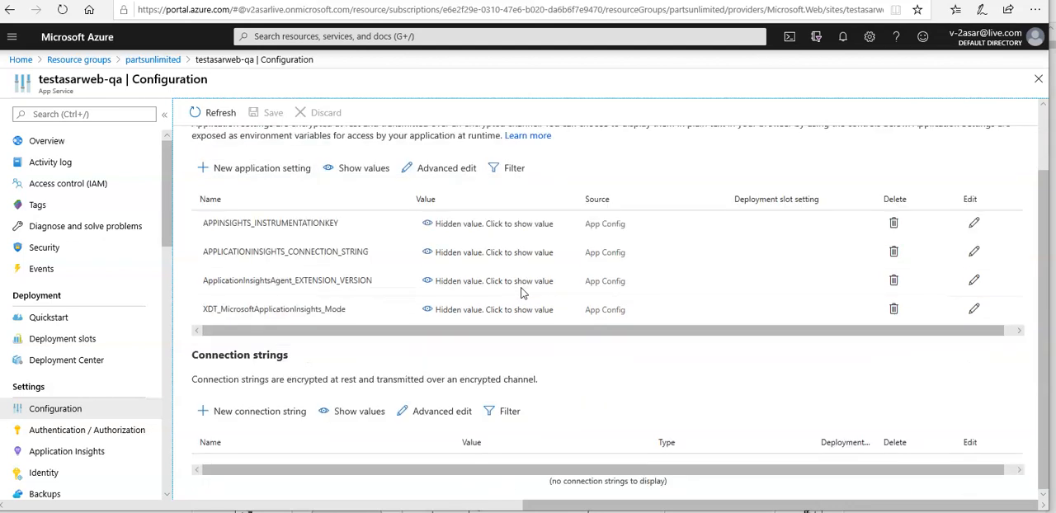
{"action": "left_click", "coordinate": [245, 419]}
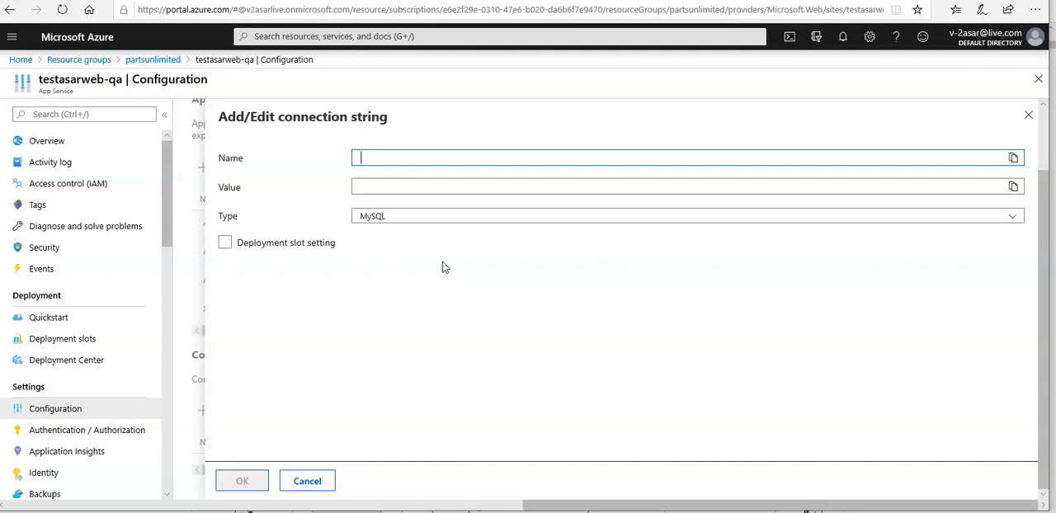
{"action": "left_click", "coordinate": [464, 220]}
{"action": "left_click", "coordinate": [396, 264]}
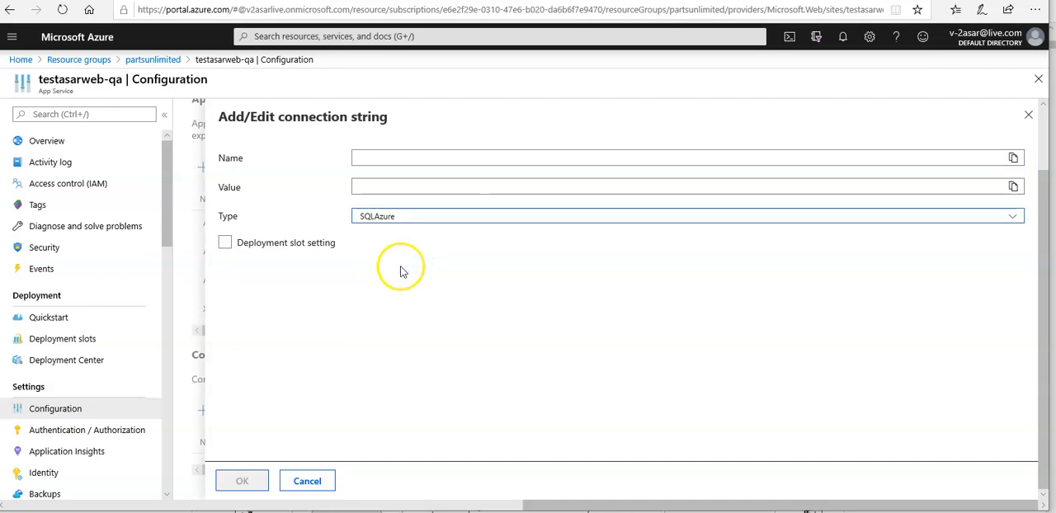
{"action": "left_click", "coordinate": [398, 158]}
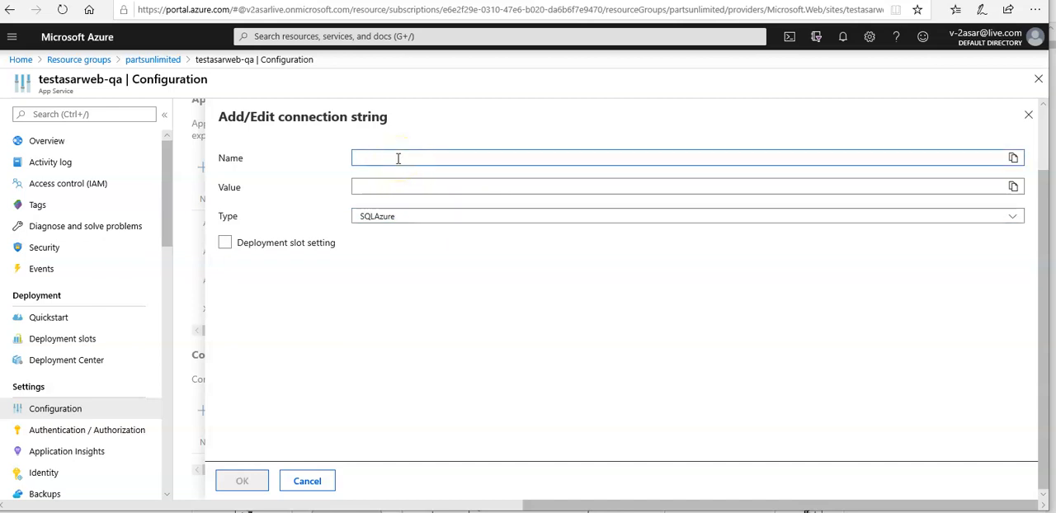
{"action": "type", "text": "D"}
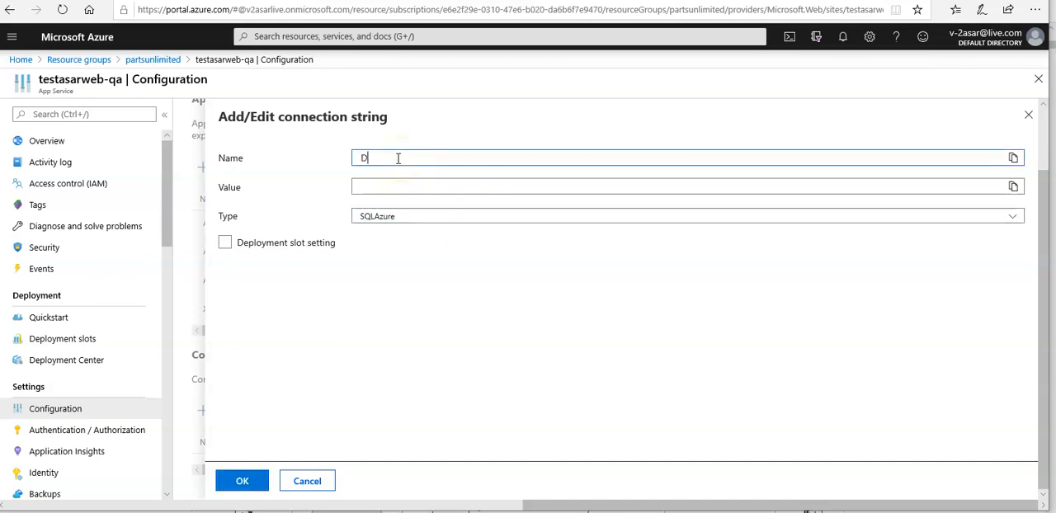
{"action": "type", "text": "efault"}
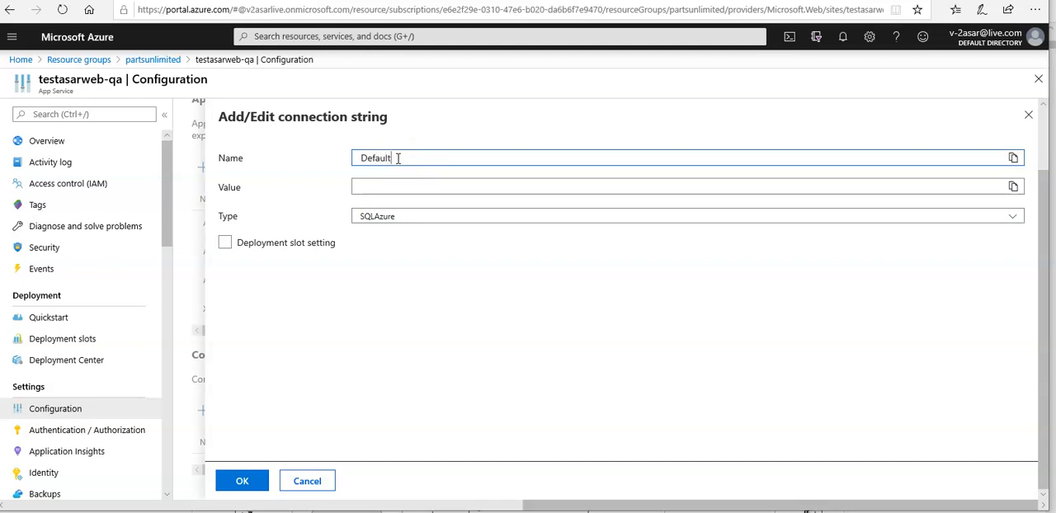
{"action": "type", "text": "ConnectionString"}
{"action": "left_click", "coordinate": [404, 188]}
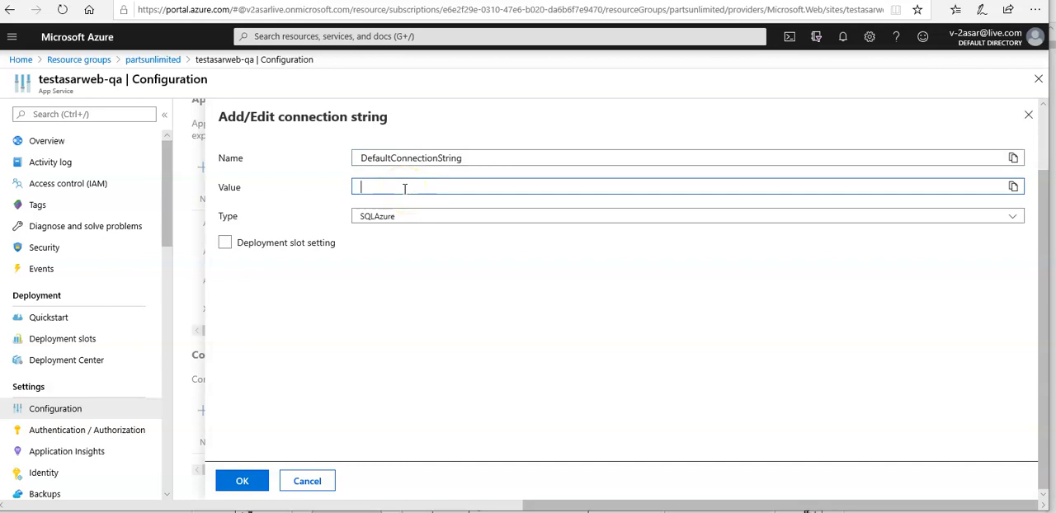
Step: Paste the copied connection string as its value and select the {your_password} placeholder
{"action": "key", "text": "ctrl+v"}
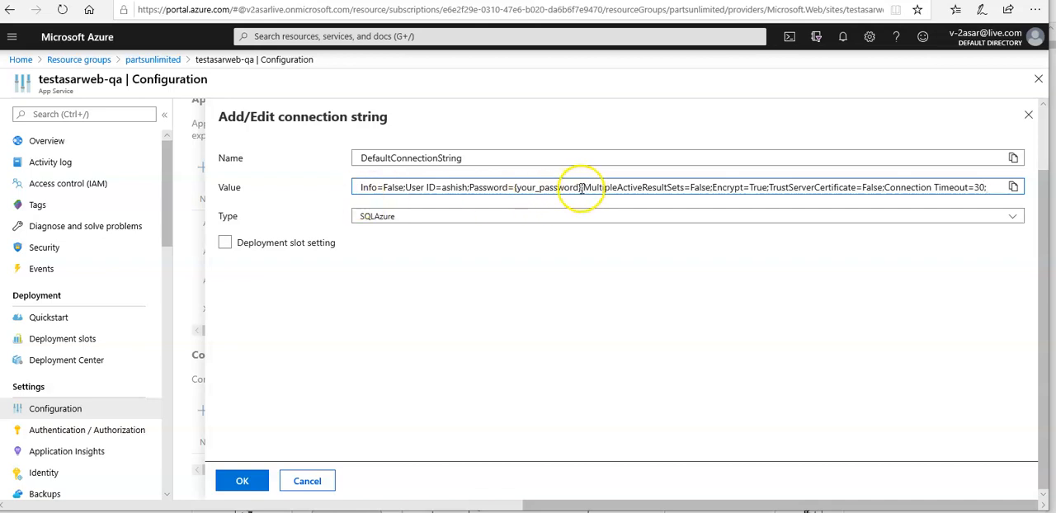
{"action": "left_click_drag", "start_coordinate": [580, 188], "coordinate": [514, 186]}
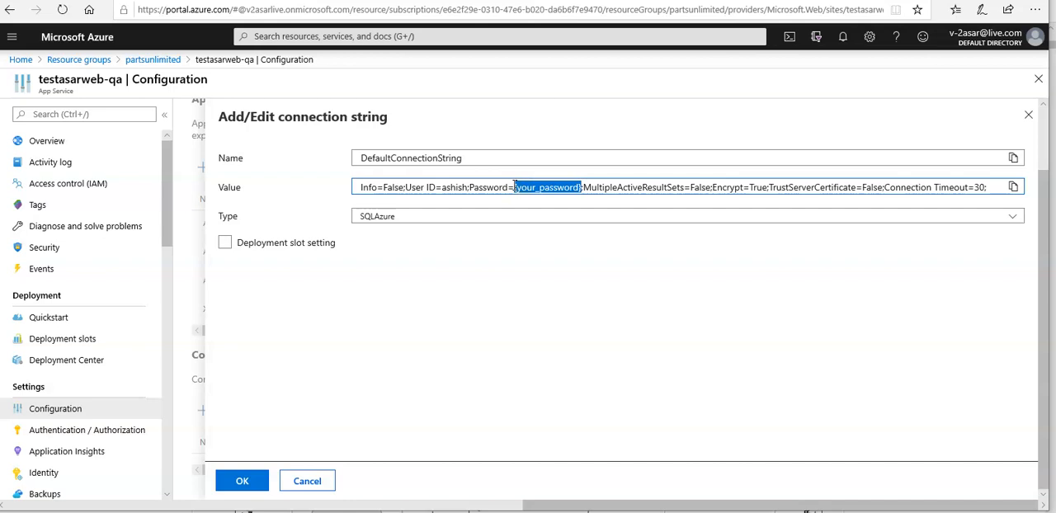
{"action": "left_click", "coordinate": [515, 186]}
{"action": "key", "text": "Left"}
{"action": "key", "text": "Left"}
{"action": "key", "text": "Left"}
{"action": "key", "text": "Left"}
{"action": "key", "text": "Left"}
{"action": "key", "text": "Left"}
{"action": "key", "text": "Left"}
{"action": "key", "text": "Left"}
{"action": "key", "text": "Left"}
{"action": "key", "text": "Left"}
{"action": "key", "text": "Left"}
{"action": "key", "text": "Left"}
{"action": "key", "text": "Left"}
{"action": "key", "text": "Left"}
{"action": "key", "text": "Left"}
{"action": "key", "text": "Left"}
{"action": "key", "text": "Left"}
{"action": "key", "text": "Left"}
{"action": "key", "text": "Left"}
{"action": "key", "text": "Left"}
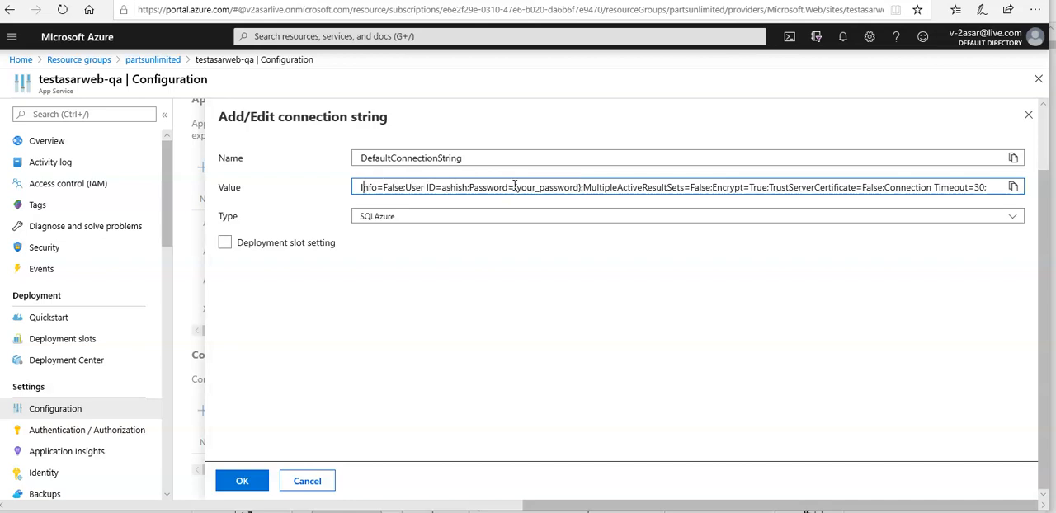
{"action": "key", "text": "Left"}
{"action": "key", "text": "Left"}
{"action": "key", "text": "Left"}
{"action": "key", "text": "Left"}
{"action": "key", "text": "Left"}
{"action": "key", "text": "Left"}
{"action": "key", "text": "Left"}
{"action": "key", "text": "Left"}
{"action": "key", "text": "Left"}
{"action": "key", "text": "Left"}
{"action": "key", "text": "Left"}
{"action": "key", "text": "Left"}
Step: In Notepad, replace the {your_password} placeholder with the database password and select the whole connection string
{"action": "key", "text": "alt+Tab"}
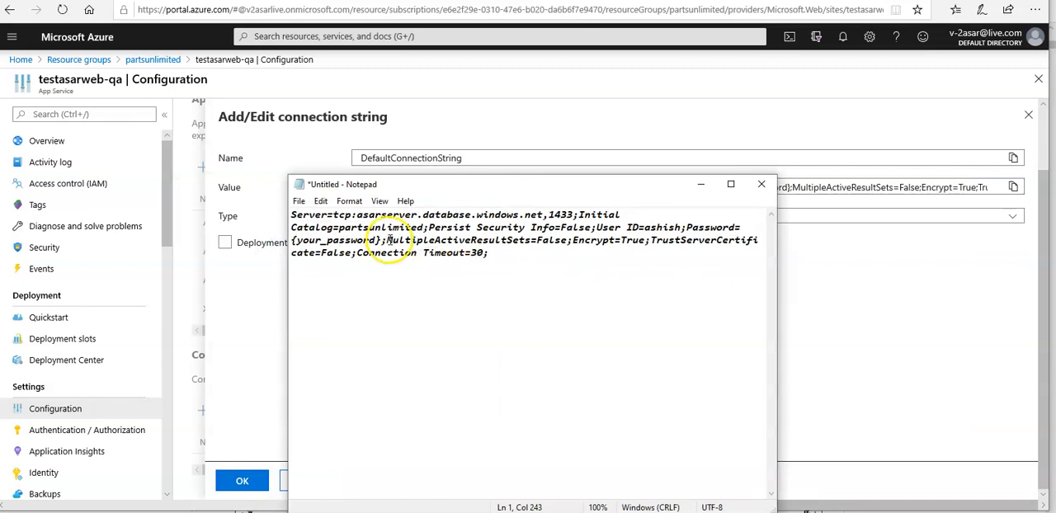
{"action": "left_click", "coordinate": [731, 184]}
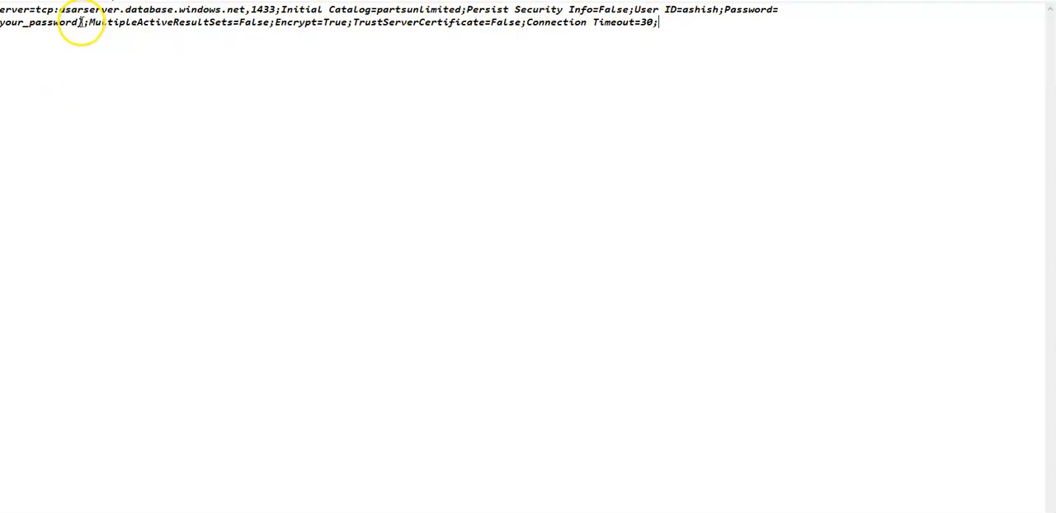
{"action": "left_click_drag", "start_coordinate": [79, 22], "coordinate": [0, 23]}
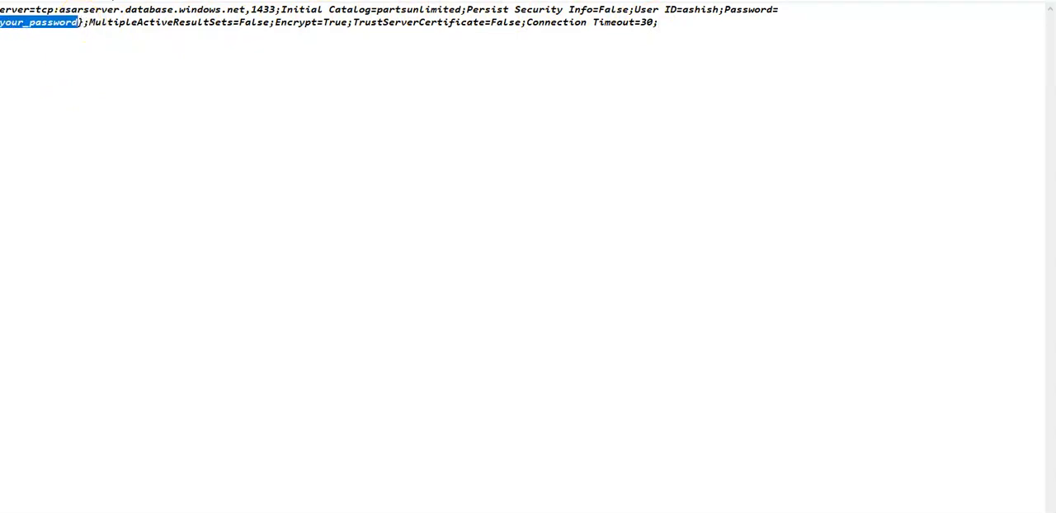
{"action": "key", "text": "BackSpace"}
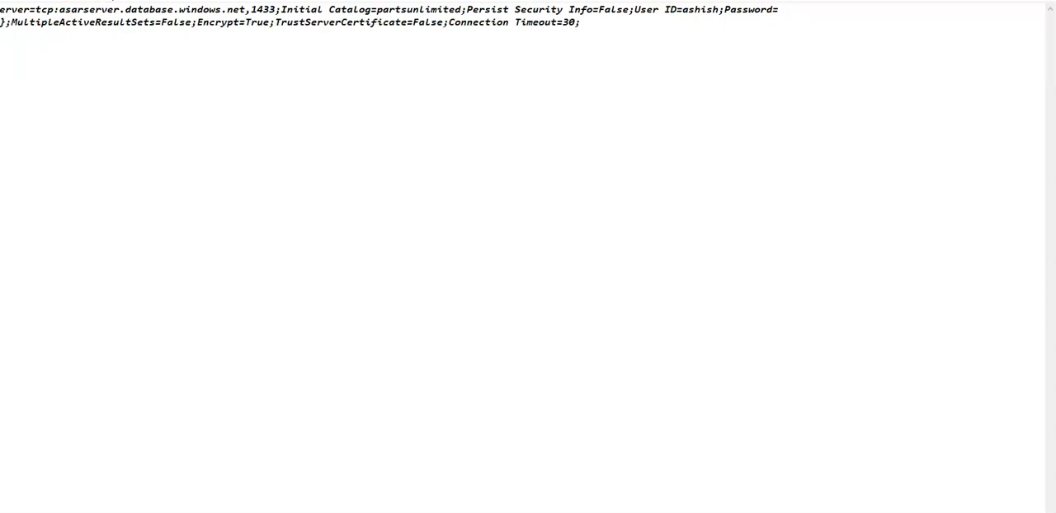
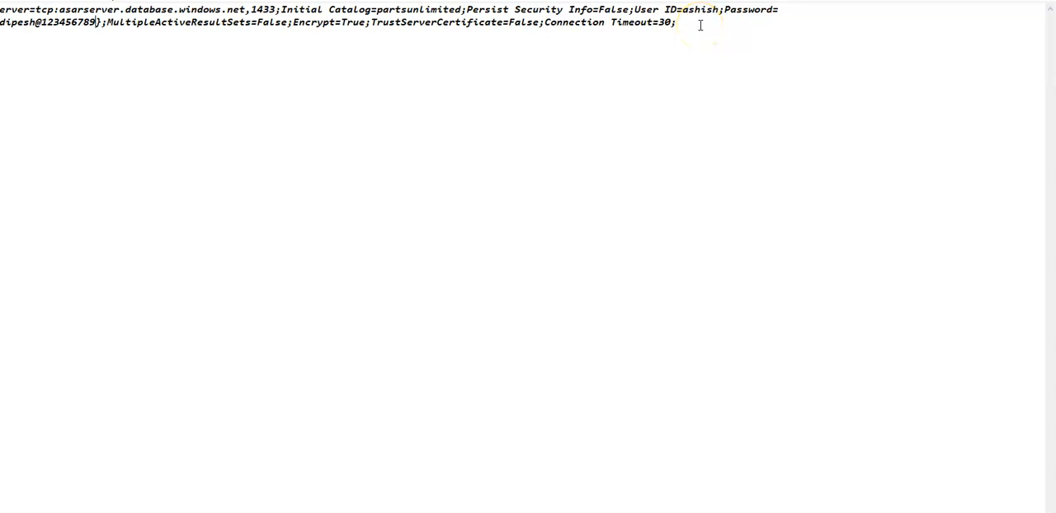
{"action": "key", "text": "ctrl+a"}
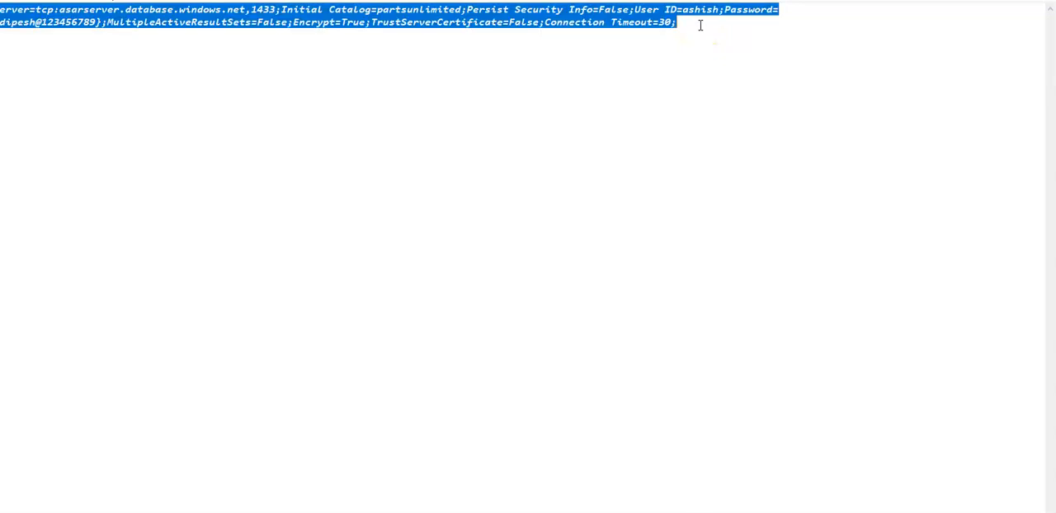
Step: Replace the connection string value with the edited string from Notepad and confirm the new connection string
{"action": "key", "text": "alt+Tab"}
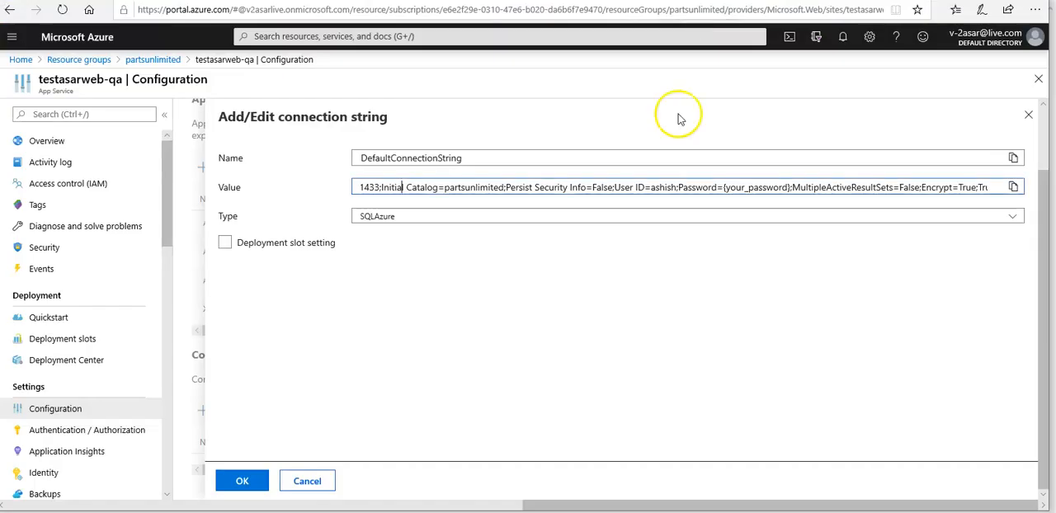
{"action": "triple_click", "coordinate": [707, 188]}
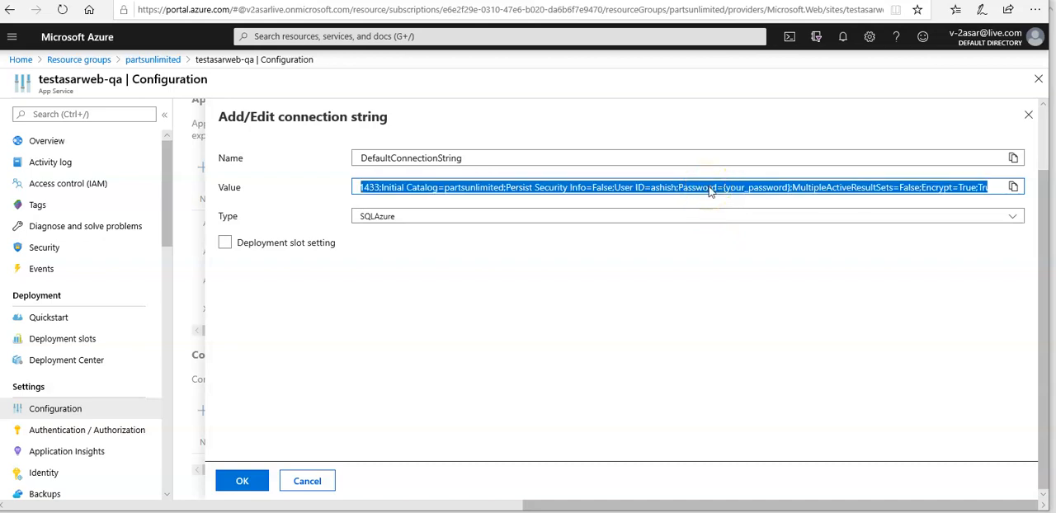
{"action": "key", "text": "ctrl+v"}
{"action": "left_click", "coordinate": [347, 334]}
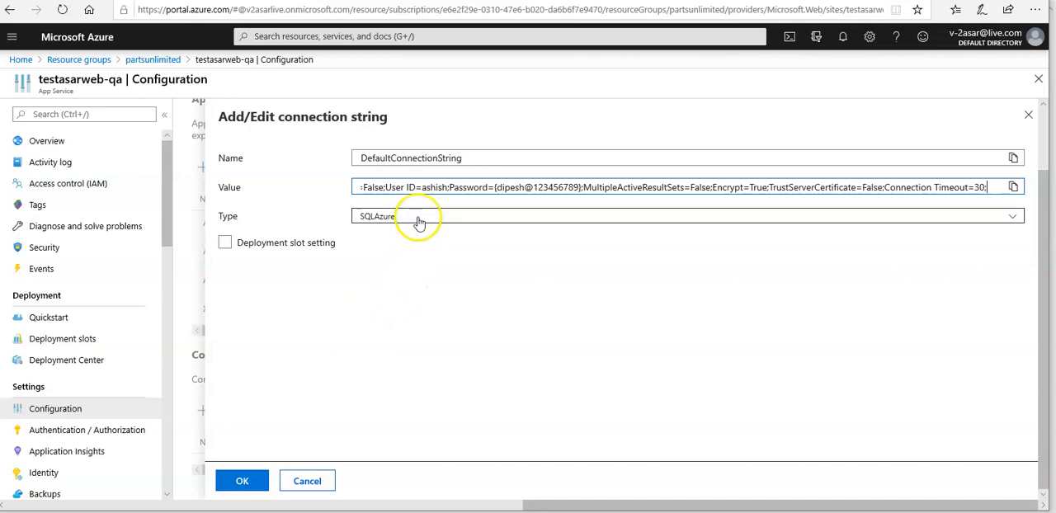
{"action": "left_click", "coordinate": [247, 481]}
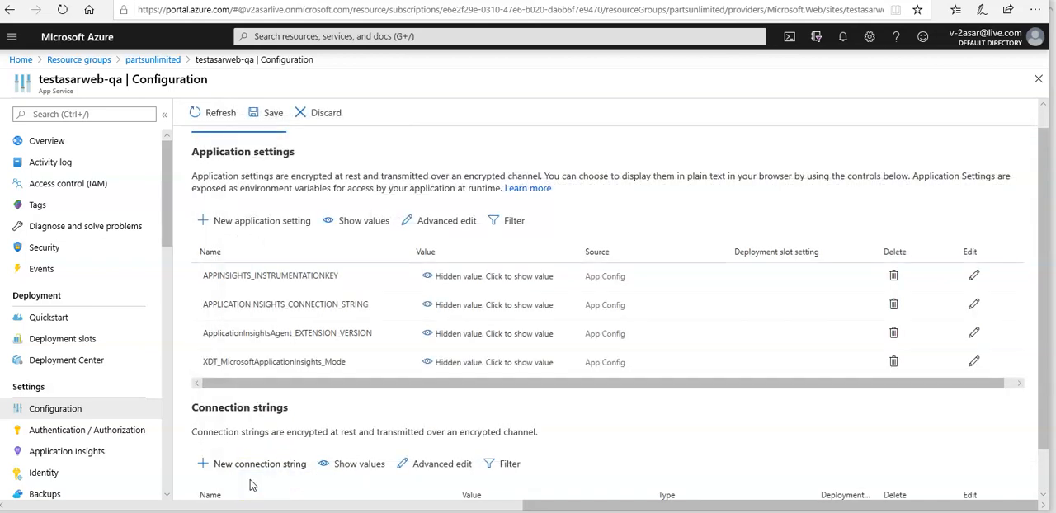
Step: Save the QA app's configuration changes, accepting the application restart
{"action": "left_click", "coordinate": [275, 119]}
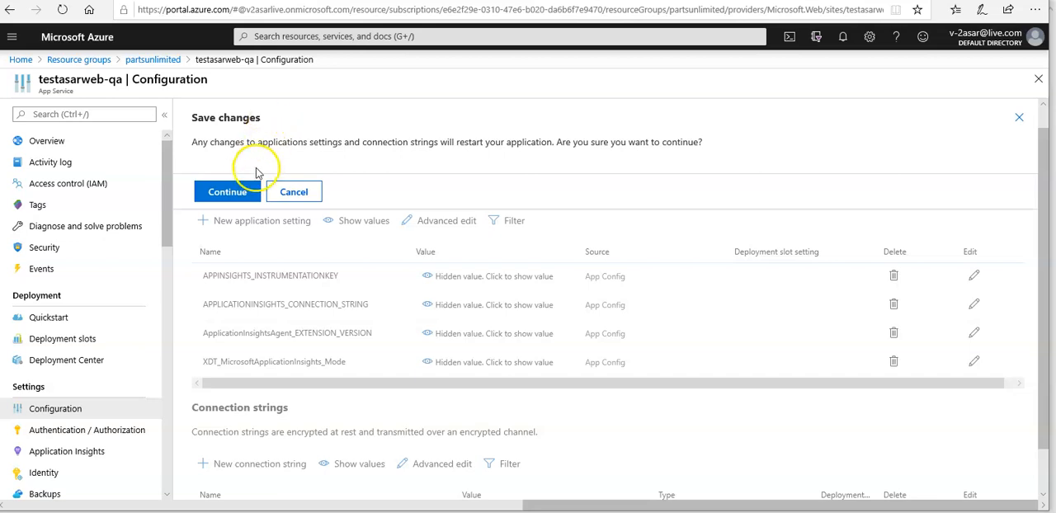
{"action": "left_click", "coordinate": [237, 198]}
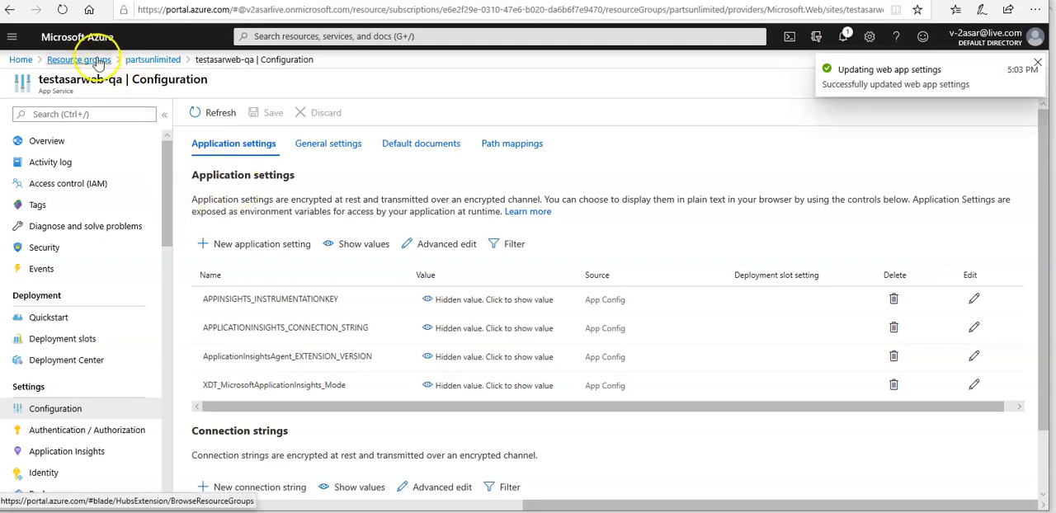
Step: Open the Configuration settings of the testasarweb-prod app service and save them
{"action": "left_click", "coordinate": [153, 61]}
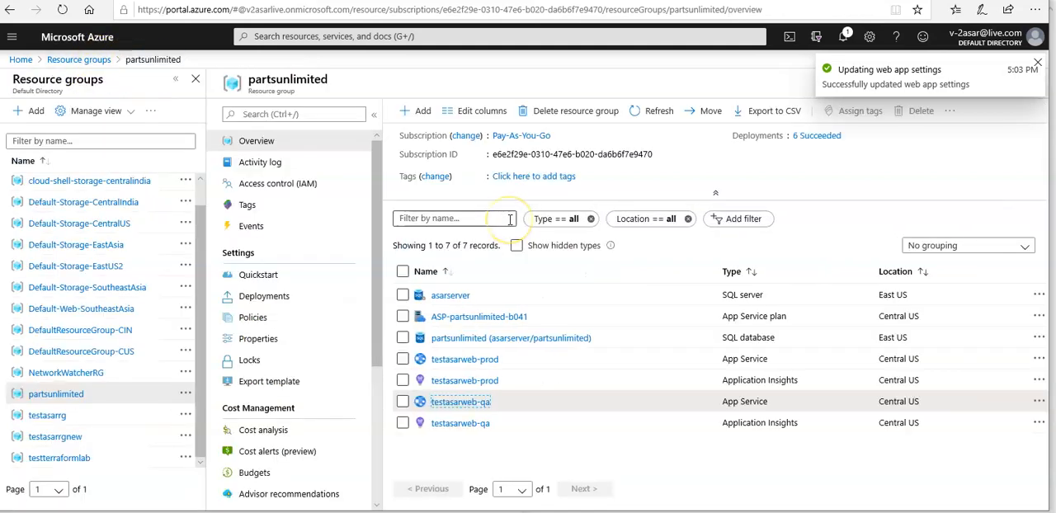
{"action": "left_click", "coordinate": [479, 363]}
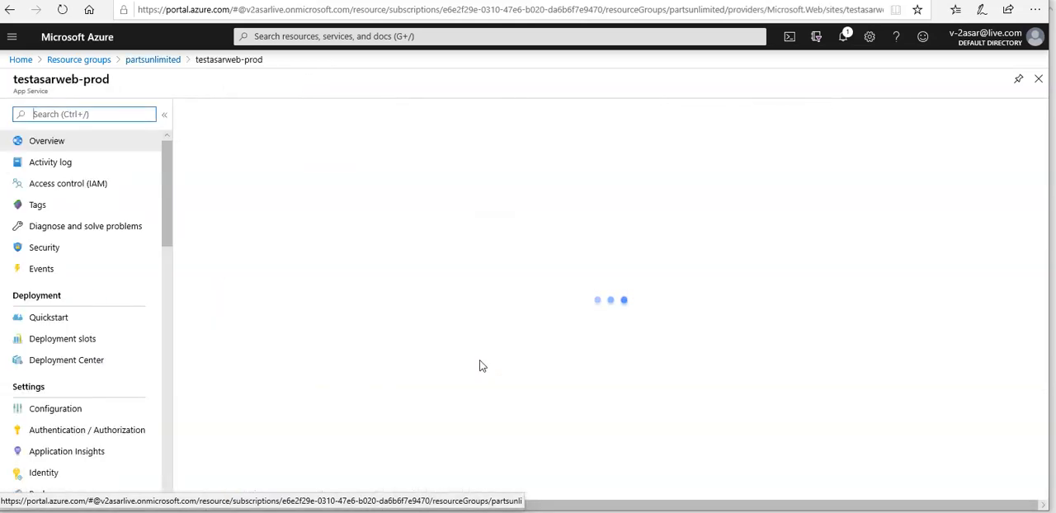
{"action": "left_click", "coordinate": [66, 407]}
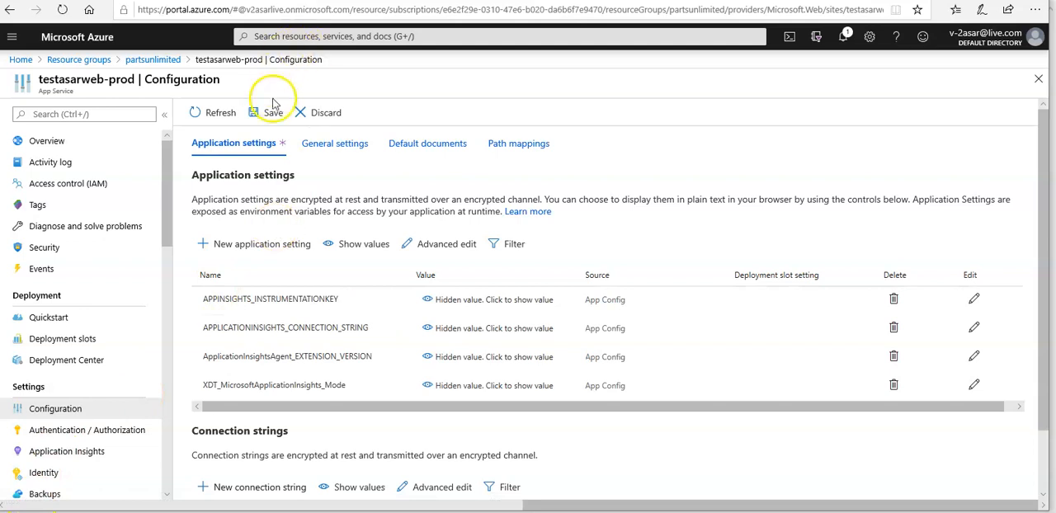
{"action": "left_click", "coordinate": [273, 113]}
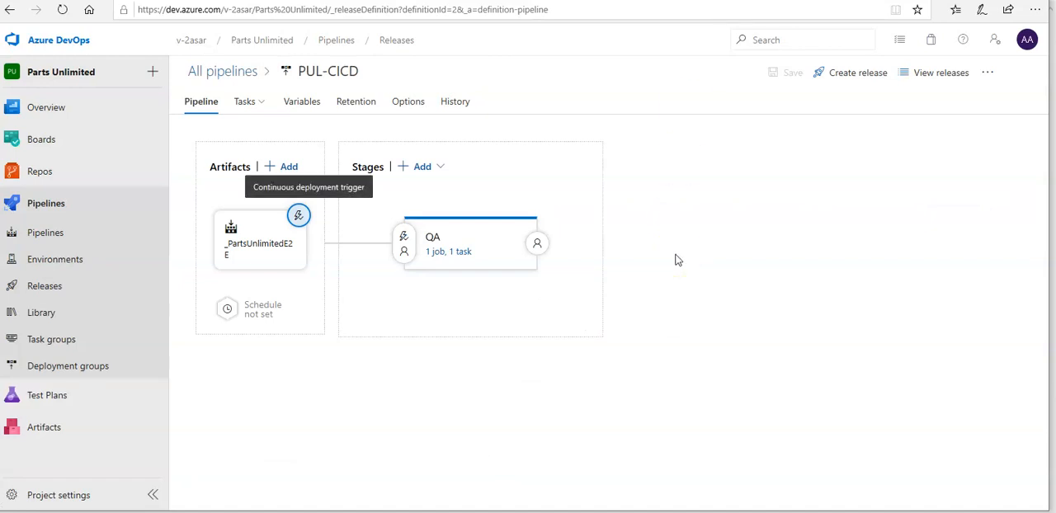
Step: In Azure DevOps, open the Repos Files page in a new browser tab
{"action": "mouse_move", "coordinate": [56, 179]}
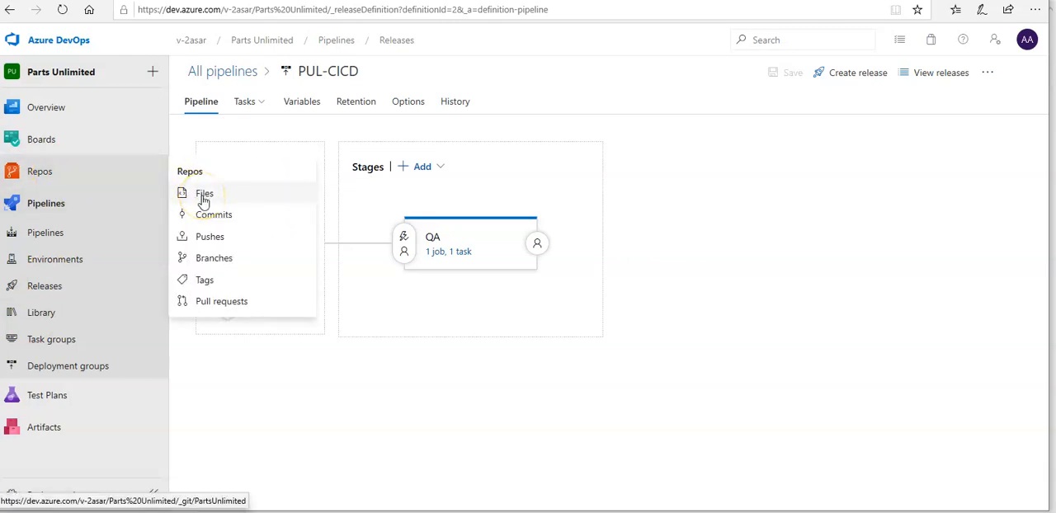
{"action": "right_click", "coordinate": [203, 202]}
{"action": "left_click", "coordinate": [219, 211]}
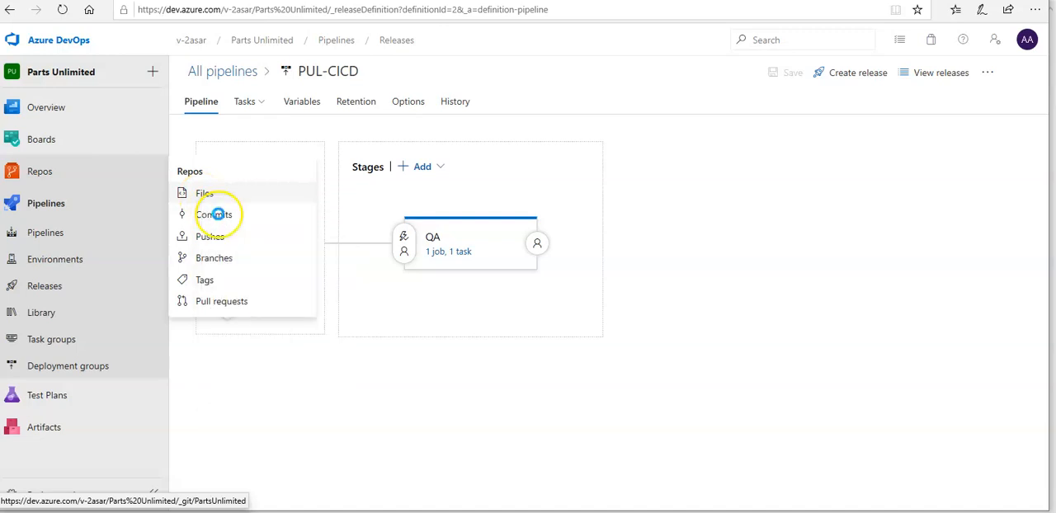
Step: In the repository, expand PartsUnlimited-aspnet45 and src/PartsUnlimitedWebsite to reach the _Layout.cshtml file in Views/Shared
{"action": "left_click", "coordinate": [750, 1]}
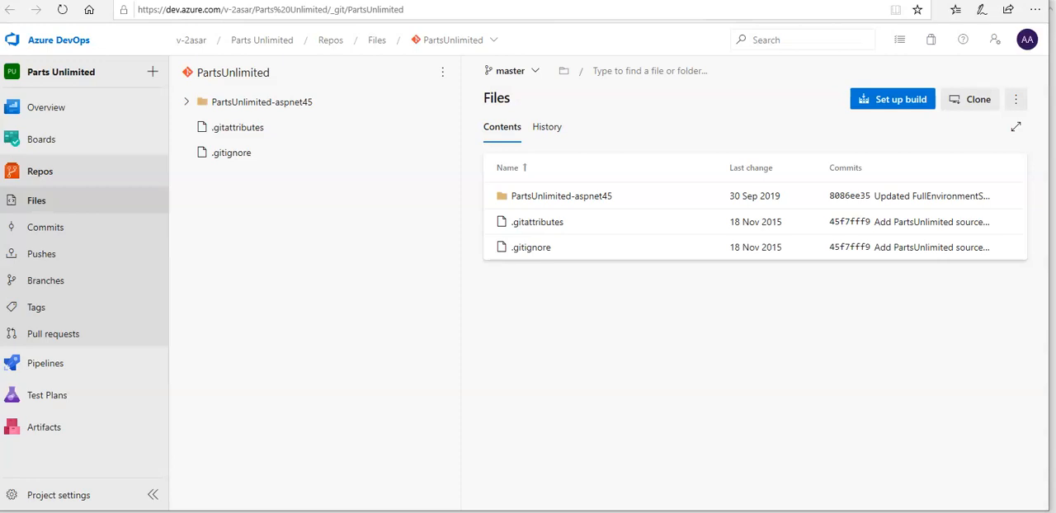
{"action": "left_click", "coordinate": [187, 104]}
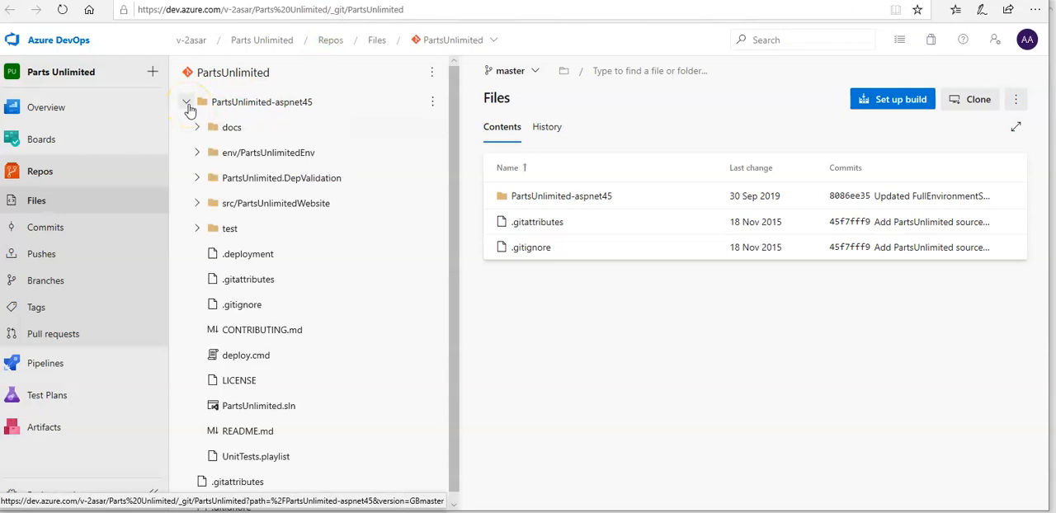
{"action": "left_click", "coordinate": [197, 204]}
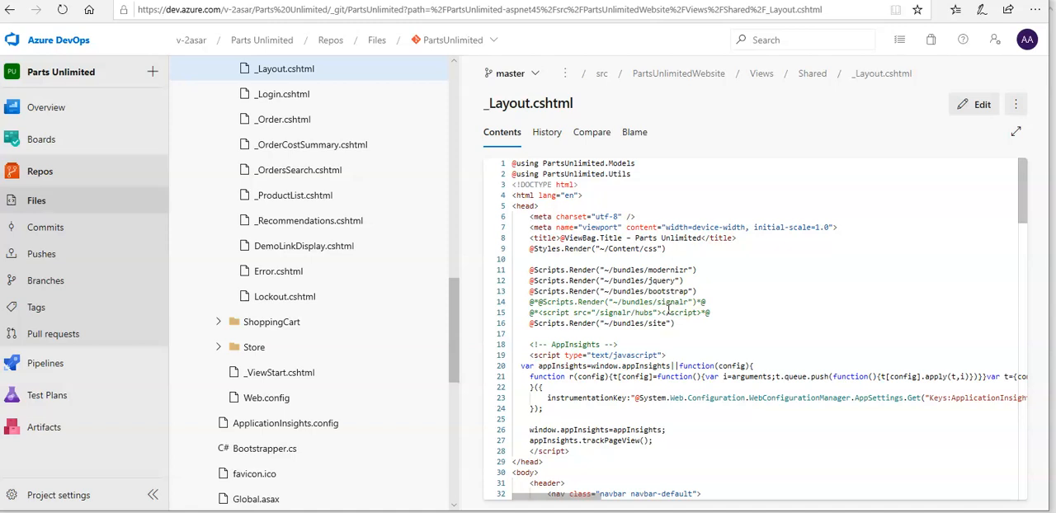
Step: Start editing _Layout.cshtml and switch the editor to full-screen mode
{"action": "left_click", "coordinate": [974, 108]}
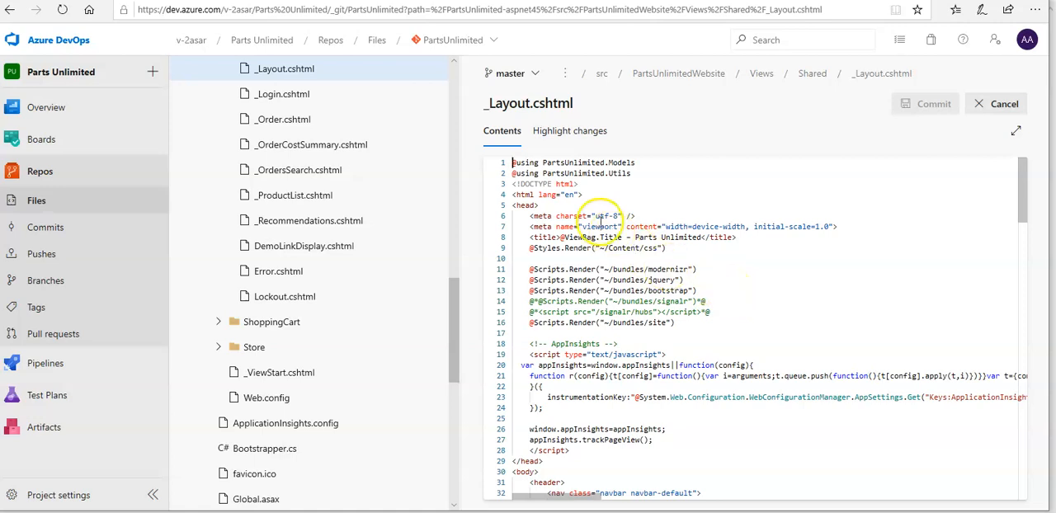
{"action": "left_click", "coordinate": [1015, 131]}
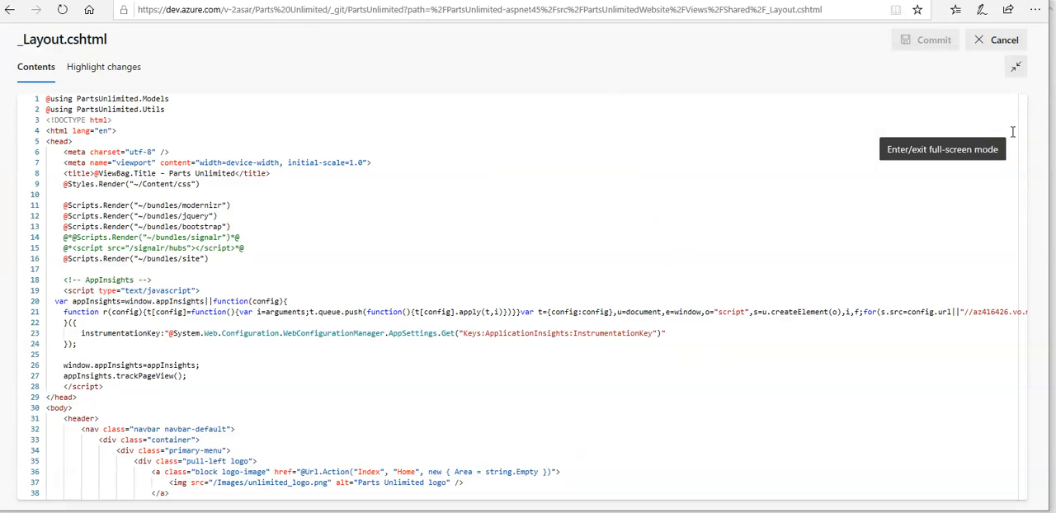
{"action": "left_click", "coordinate": [398, 240]}
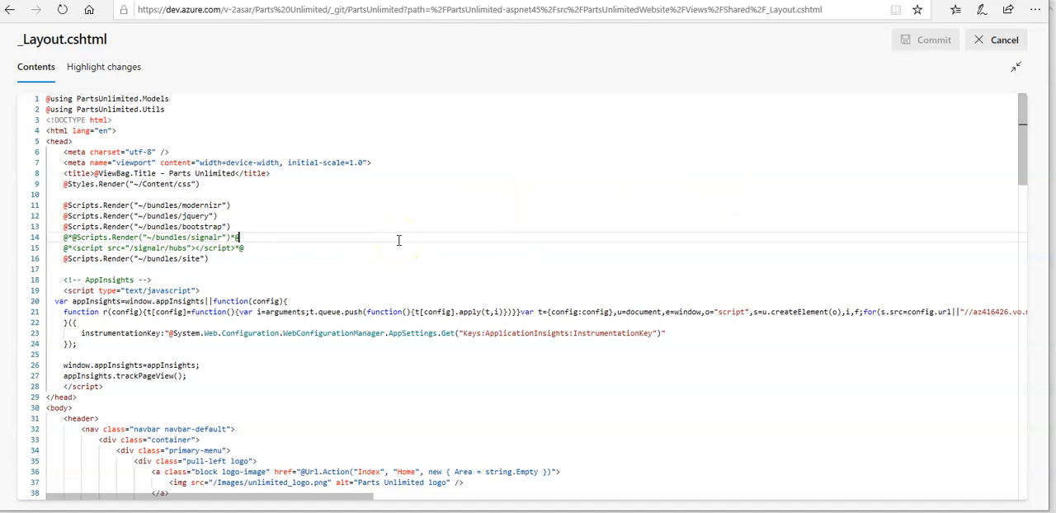
Step: Search the file for logo, append v2.0 after the logo image tag on line 37, and commit the change to master
{"action": "key", "text": "ctrl+f"}
{"action": "type", "text": "logo"}
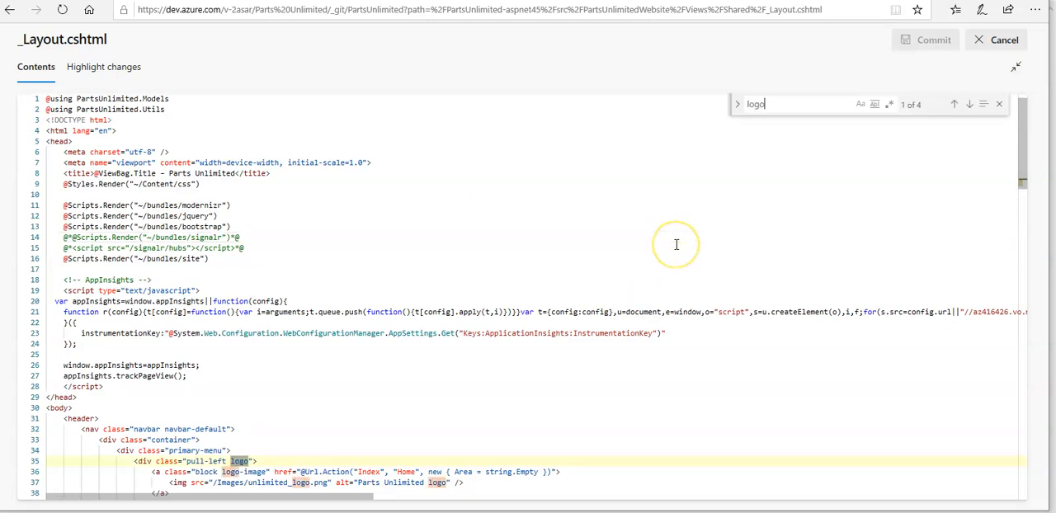
{"action": "left_click", "coordinate": [973, 106]}
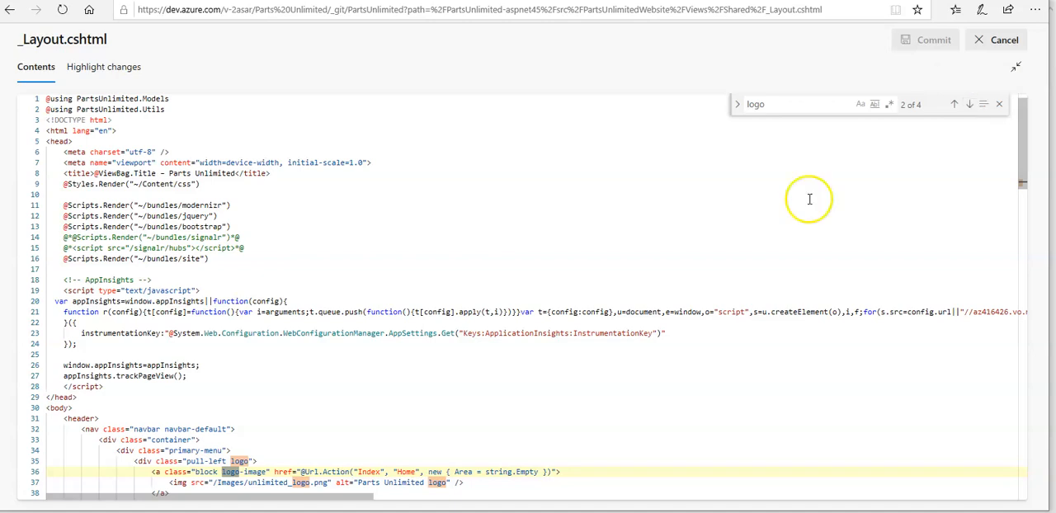
{"action": "scroll", "coordinate": [831, 288], "scroll_direction": "down", "scroll_amount": 2}
{"action": "scroll", "coordinate": [831, 289], "scroll_direction": "down", "scroll_amount": 3}
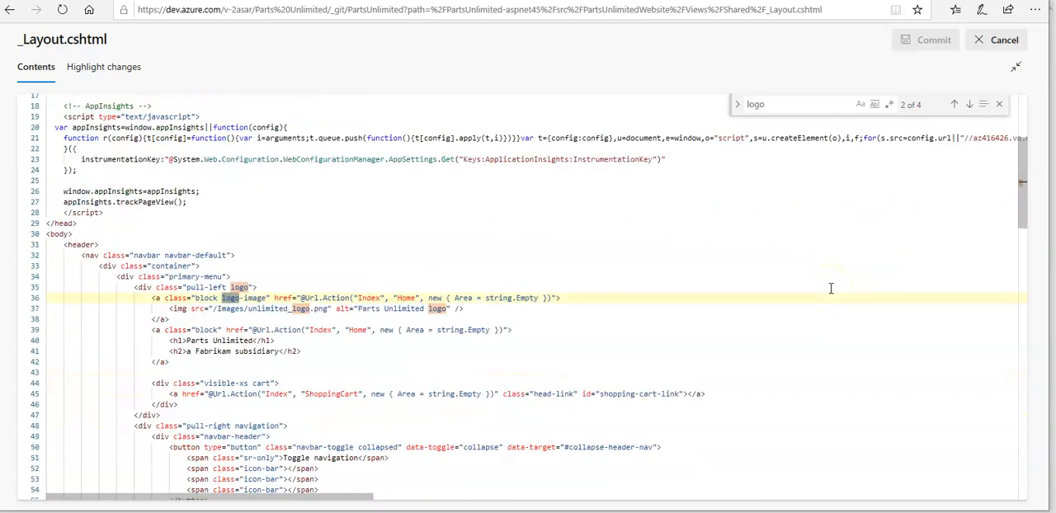
{"action": "left_click", "coordinate": [446, 309]}
{"action": "double_click", "coordinate": [446, 310]}
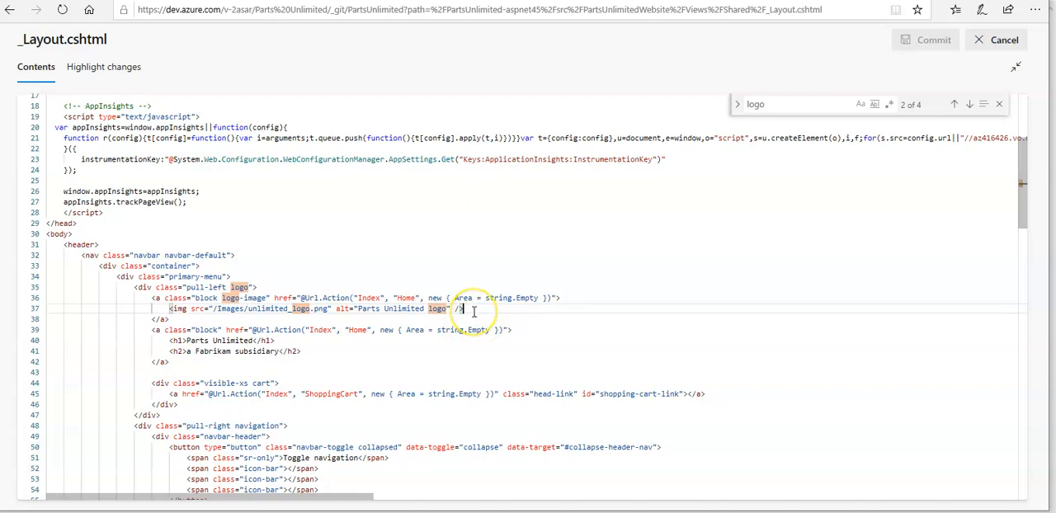
{"action": "type", "text": "v2.0"}
{"action": "left_click", "coordinate": [927, 43]}
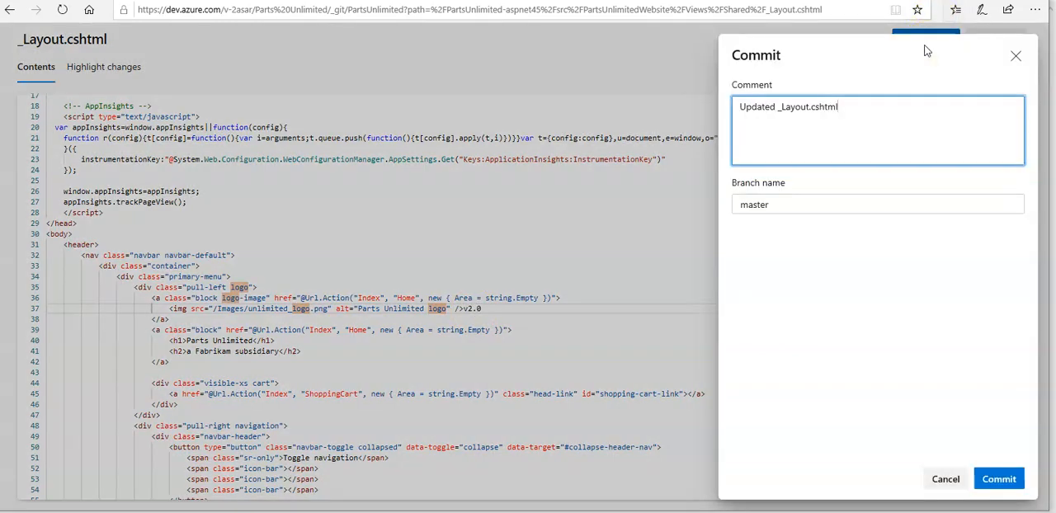
{"action": "left_click", "coordinate": [999, 482]}
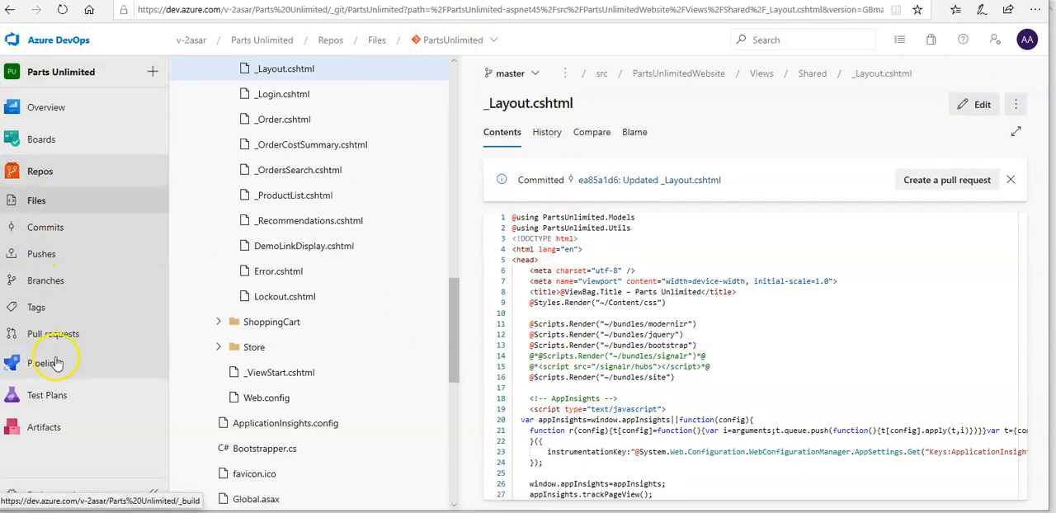
Step: Open the PartsUnlimitedE2E build run triggered by the commit and follow its Phase 1 job logs
{"action": "mouse_move", "coordinate": [45, 363]}
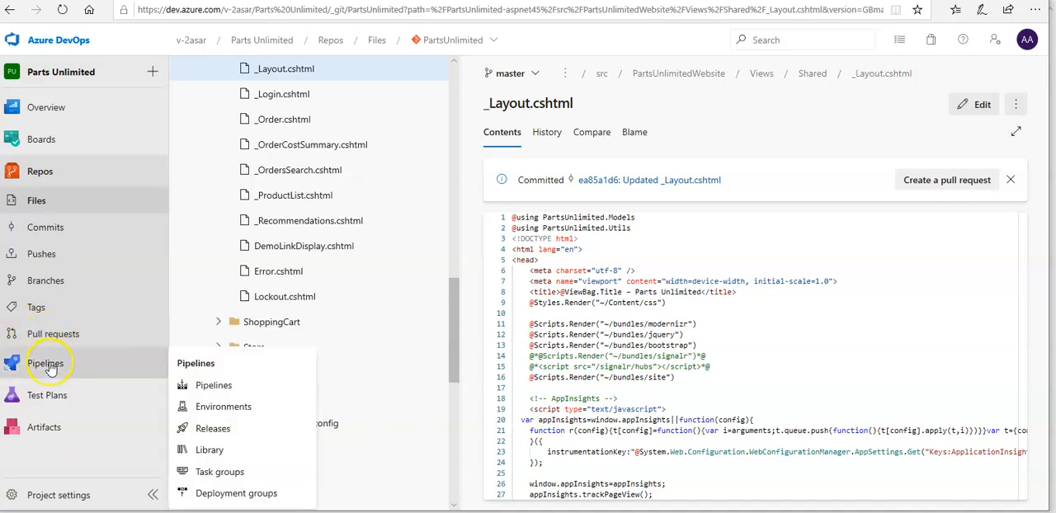
{"action": "left_click", "coordinate": [217, 386]}
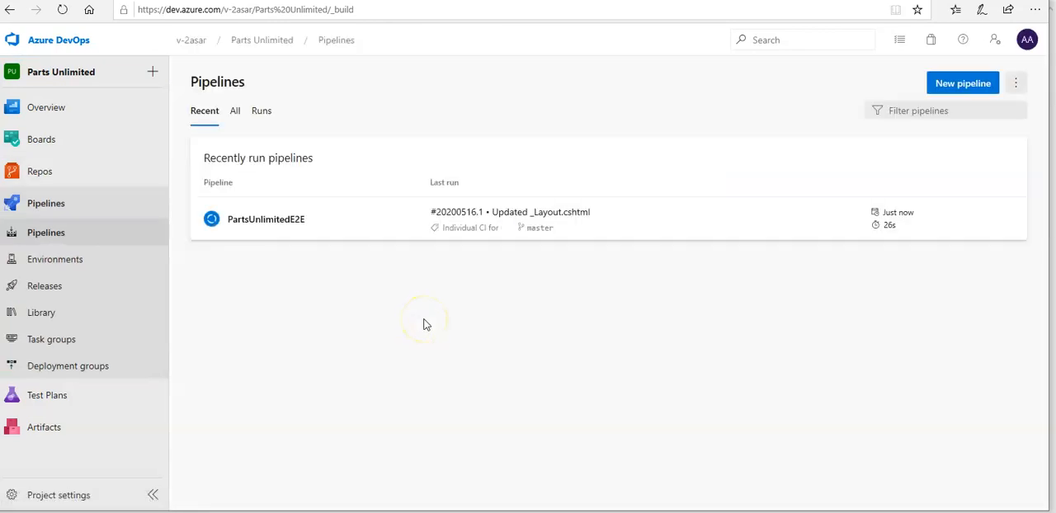
{"action": "left_click", "coordinate": [270, 227]}
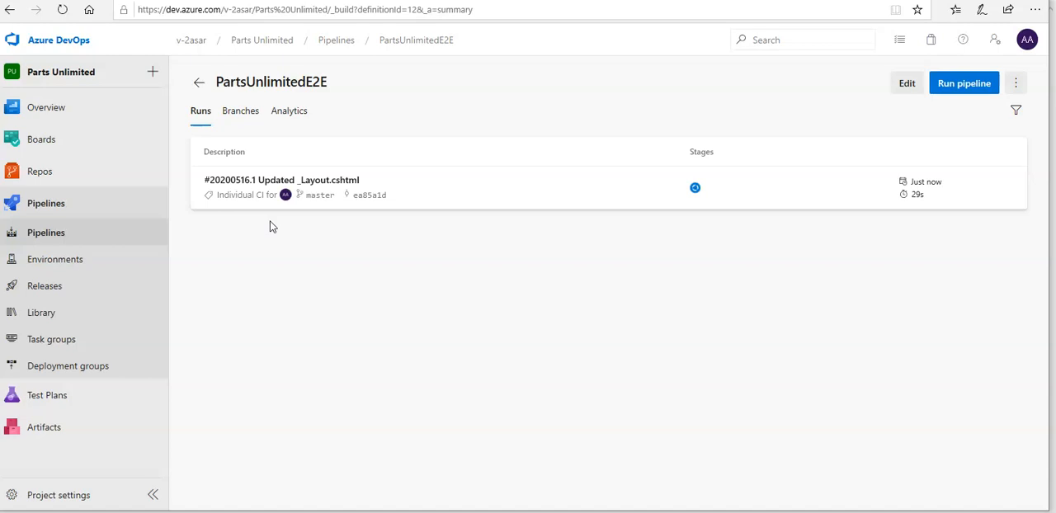
{"action": "left_click", "coordinate": [326, 202]}
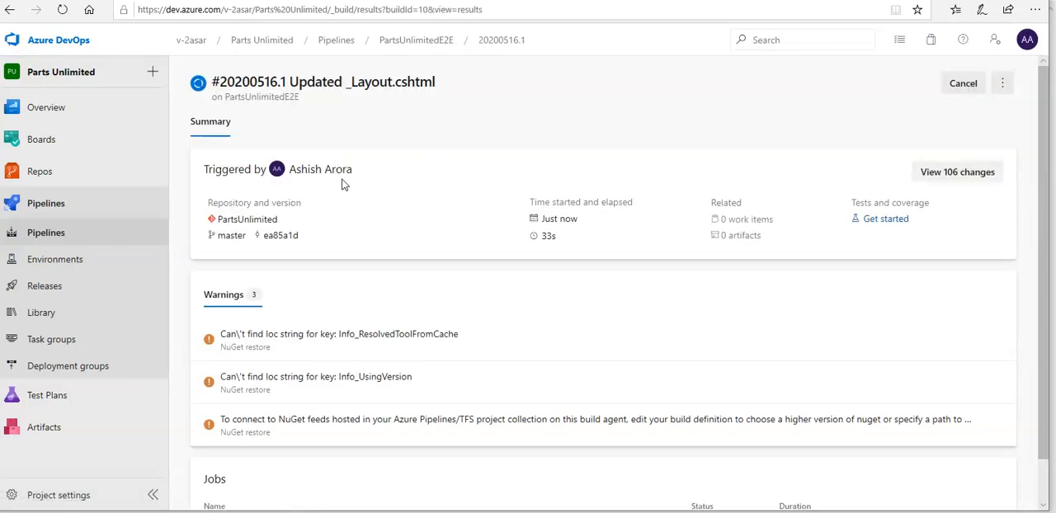
{"action": "scroll", "coordinate": [361, 334], "scroll_direction": "down", "scroll_amount": 1}
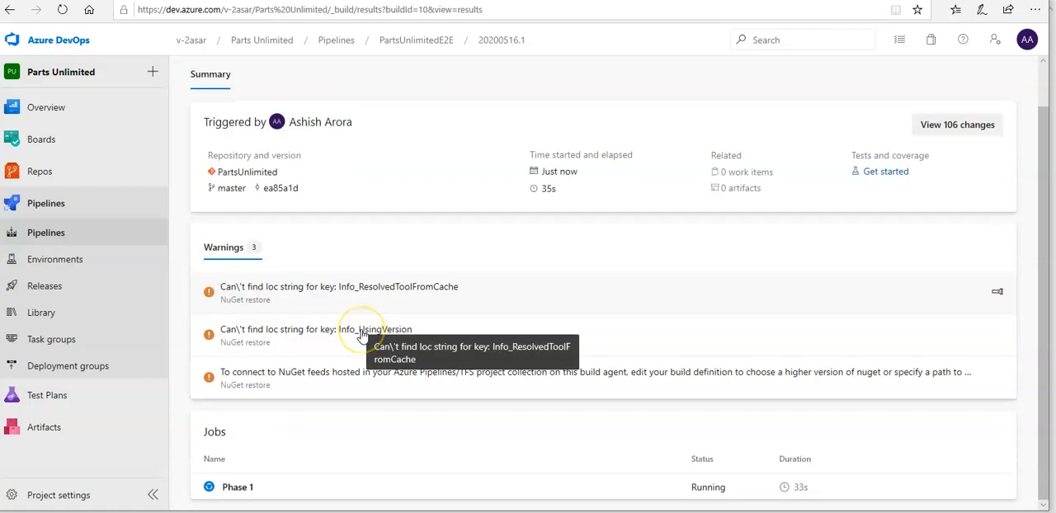
{"action": "left_click", "coordinate": [252, 493]}
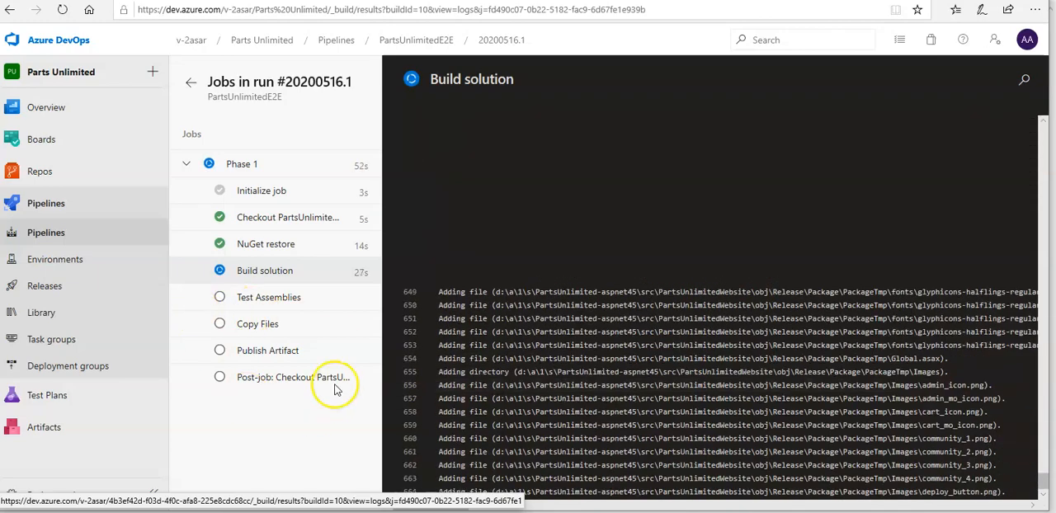
{"action": "left_click", "coordinate": [280, 307]}
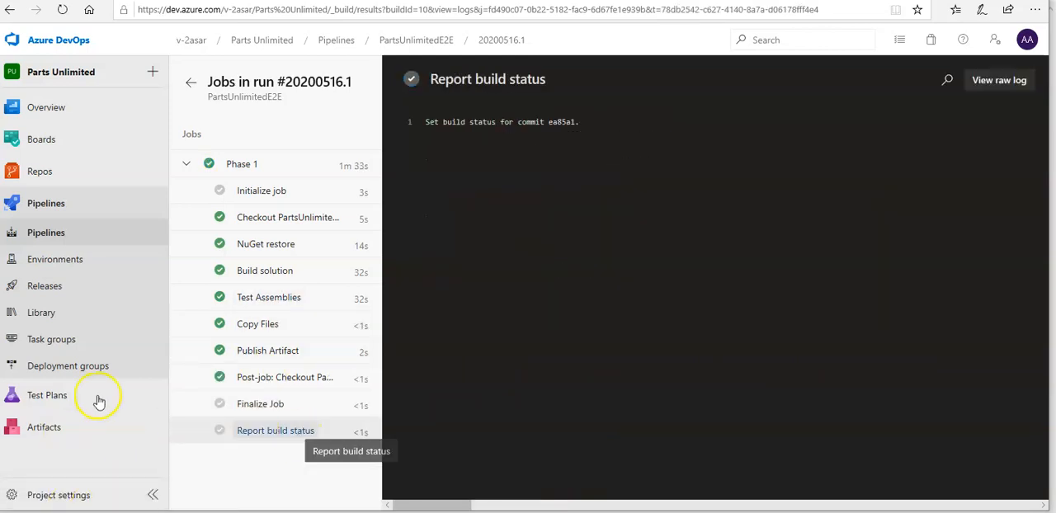
Step: Open the PUL-CICD Release-1 deployment to QA and monitor its deployment logs and test results
{"action": "left_click", "coordinate": [45, 289]}
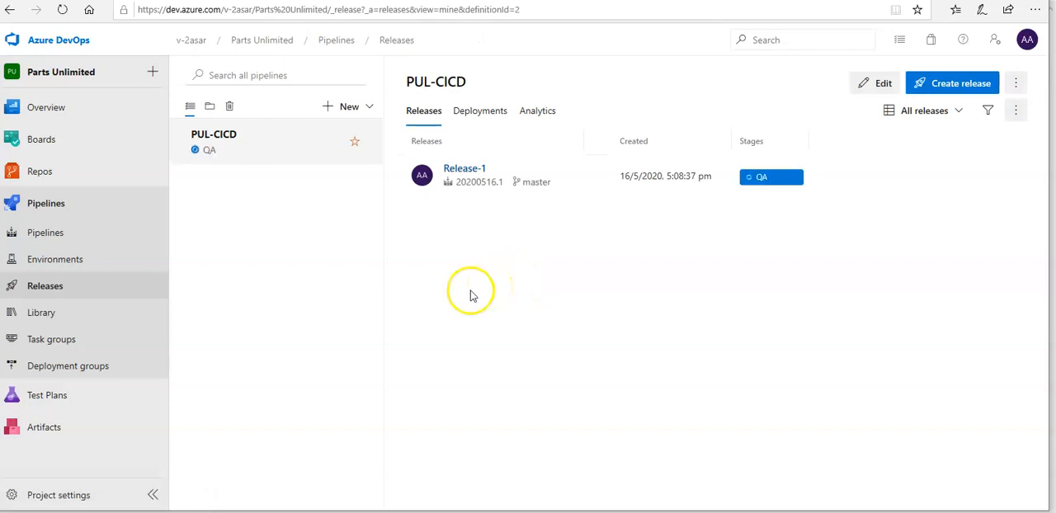
{"action": "left_click", "coordinate": [495, 118]}
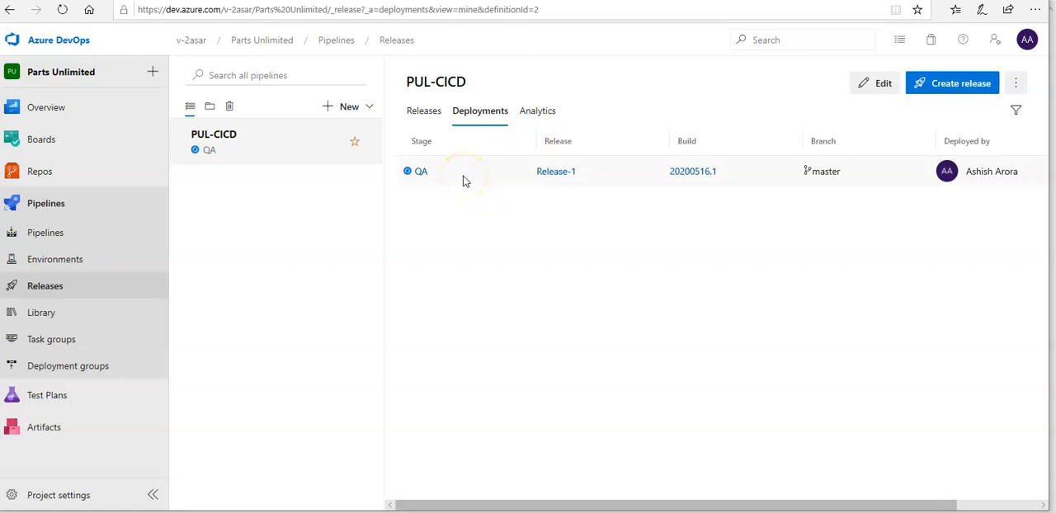
{"action": "left_click", "coordinate": [419, 175]}
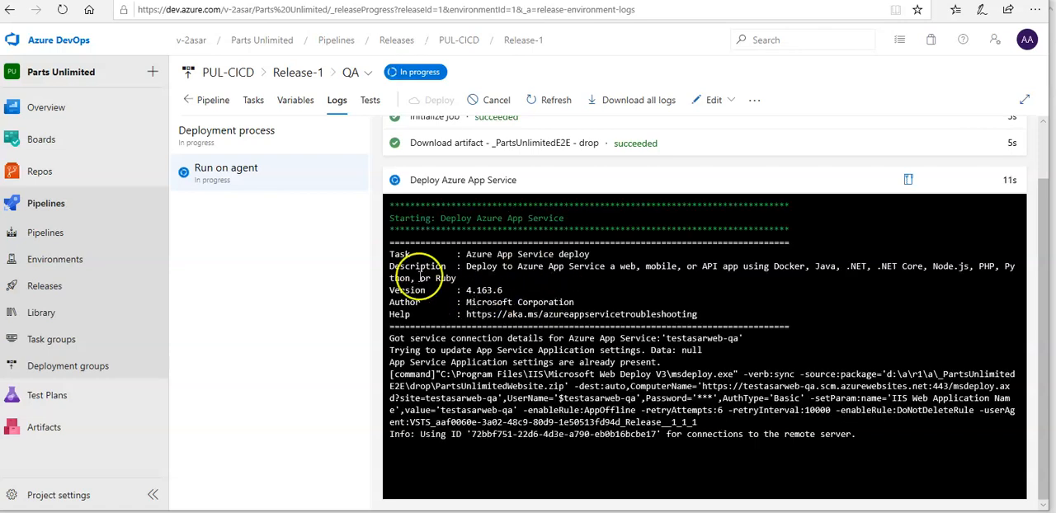
{"action": "left_click", "coordinate": [1043, 138]}
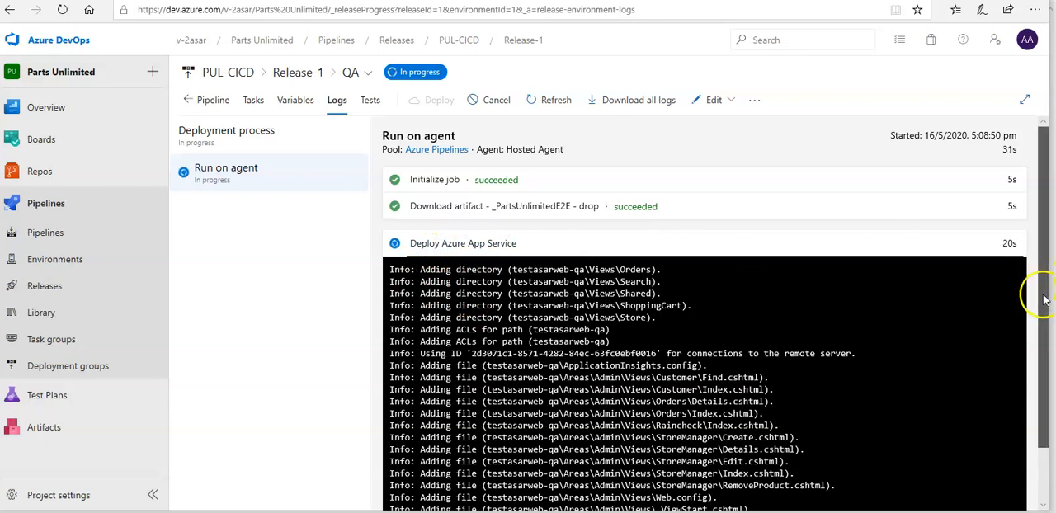
{"action": "left_click_drag", "start_coordinate": [1045, 295], "coordinate": [1046, 348]}
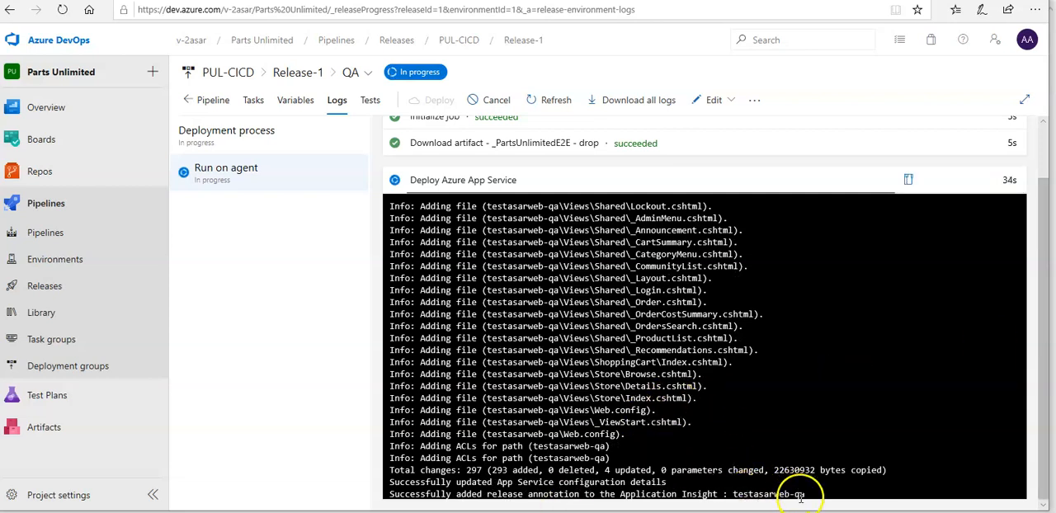
{"action": "left_click_drag", "start_coordinate": [805, 495], "coordinate": [730, 505]}
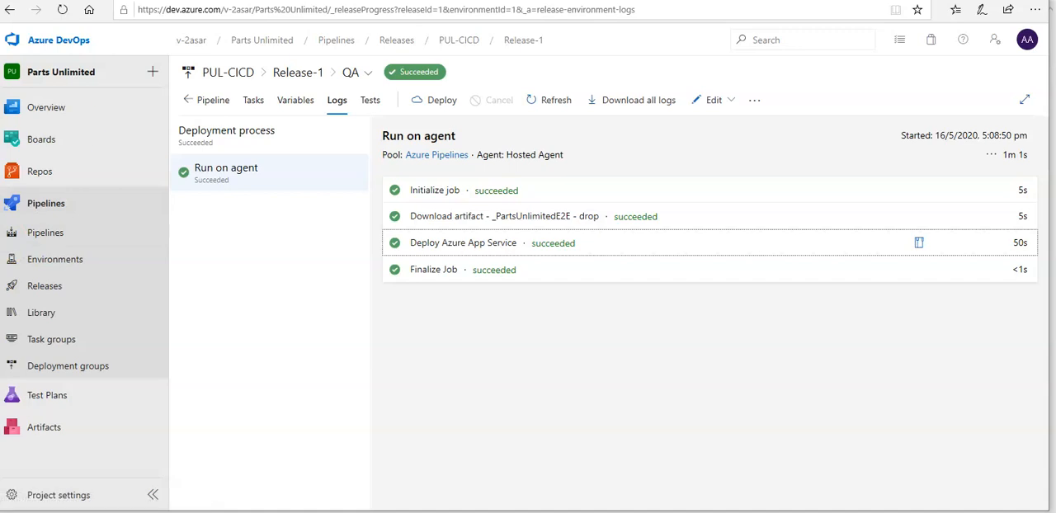
{"action": "left_click", "coordinate": [368, 104]}
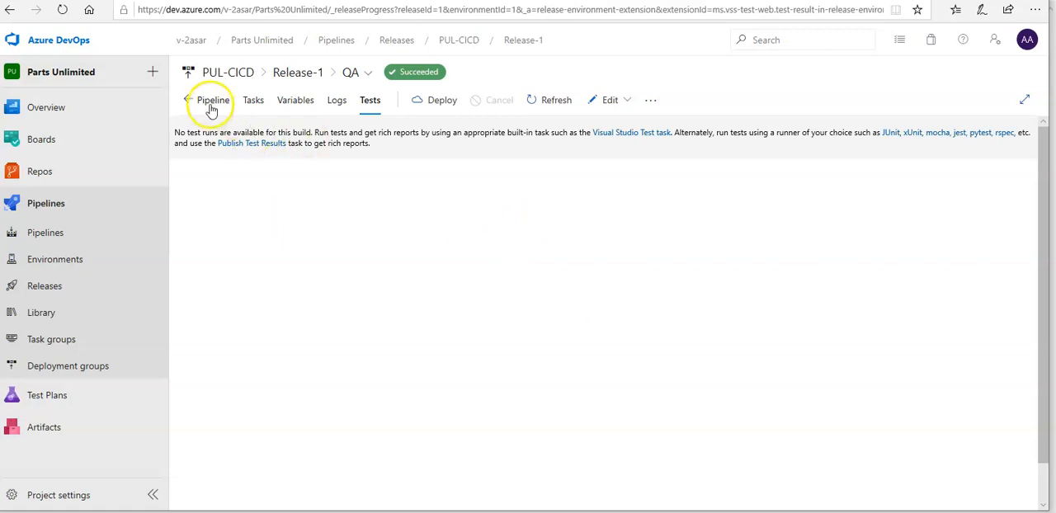
{"action": "left_click", "coordinate": [227, 74]}
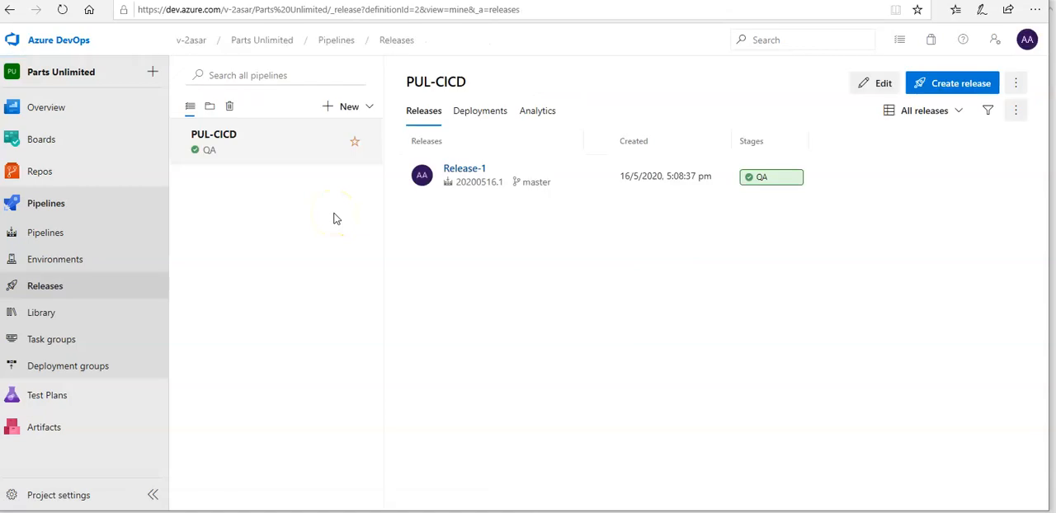
{"action": "left_click", "coordinate": [767, 179]}
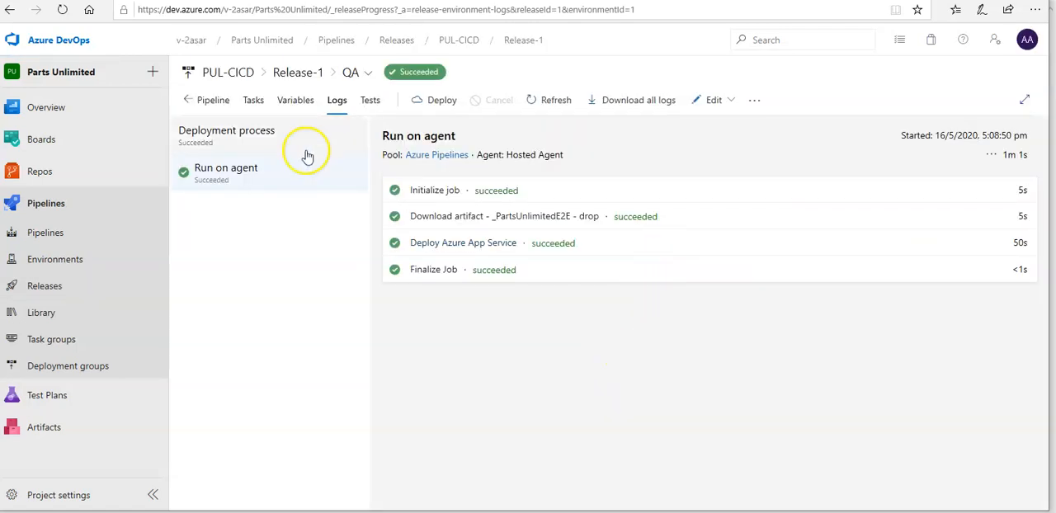
{"action": "left_click", "coordinate": [218, 106]}
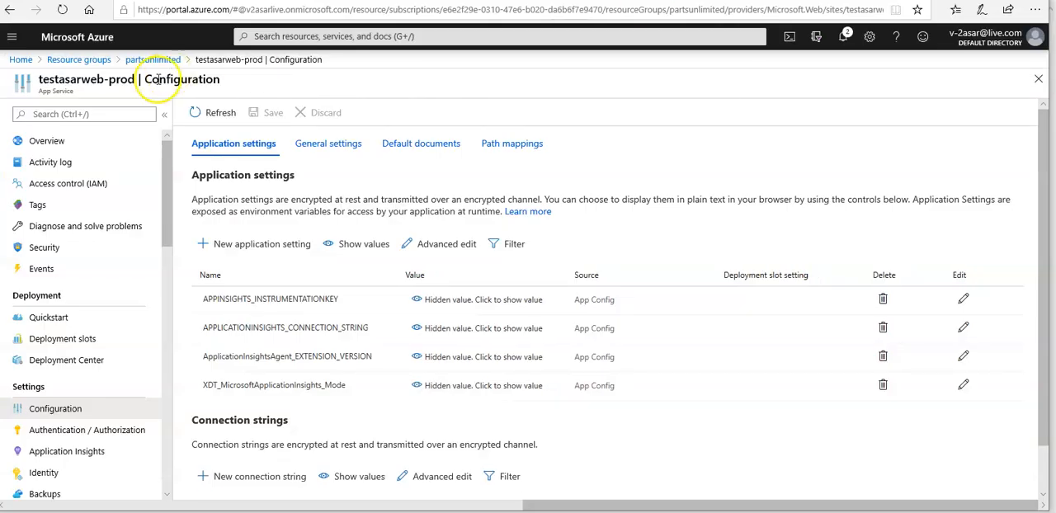
Step: Open the testasarweb-qa app service from the partsunlimited resource group and browse its URL in a new tab
{"action": "left_click", "coordinate": [152, 62]}
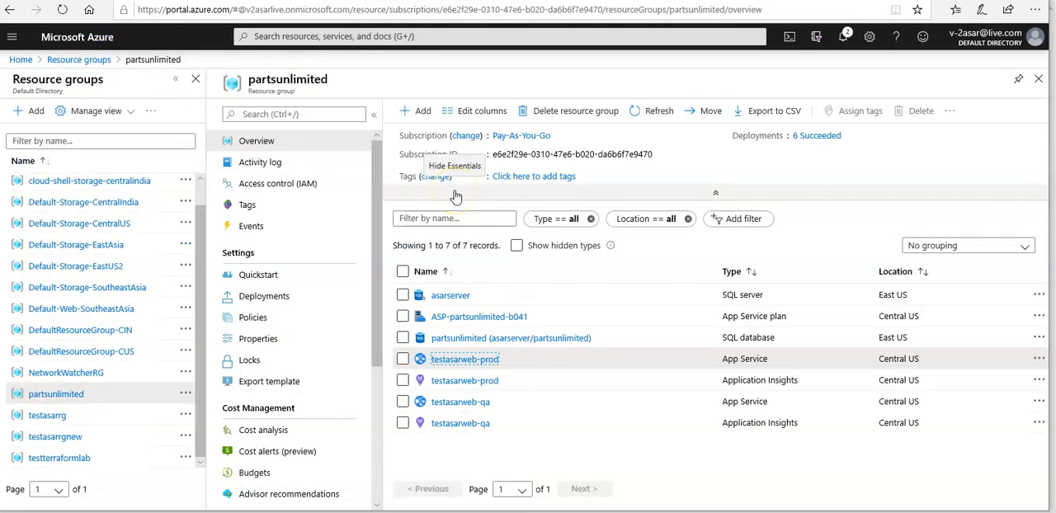
{"action": "left_click", "coordinate": [460, 403]}
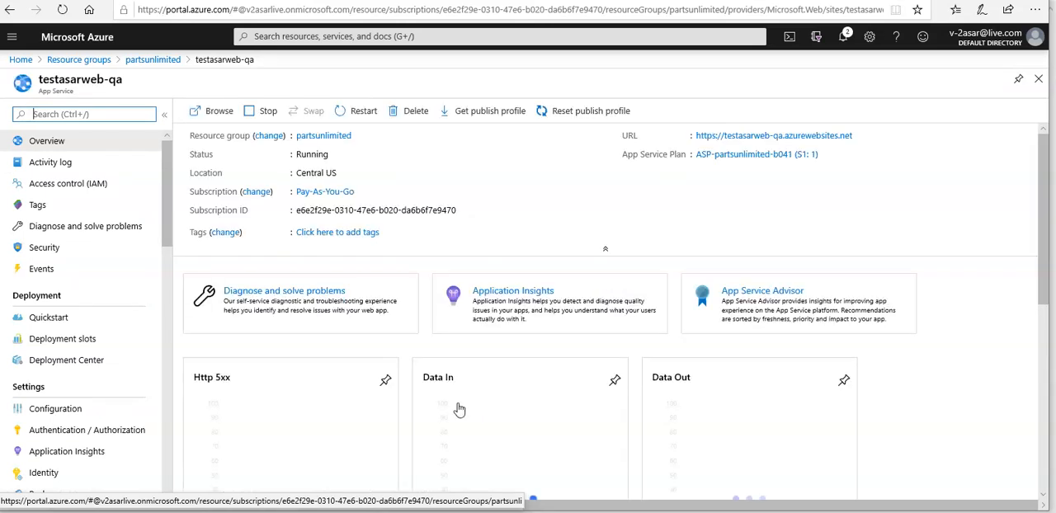
{"action": "right_click", "coordinate": [815, 139]}
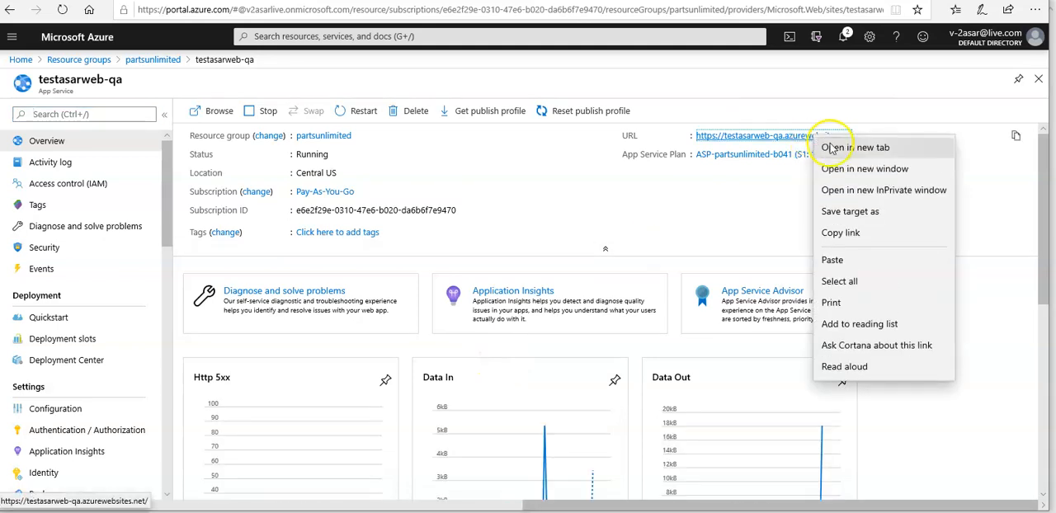
{"action": "left_click", "coordinate": [832, 142]}
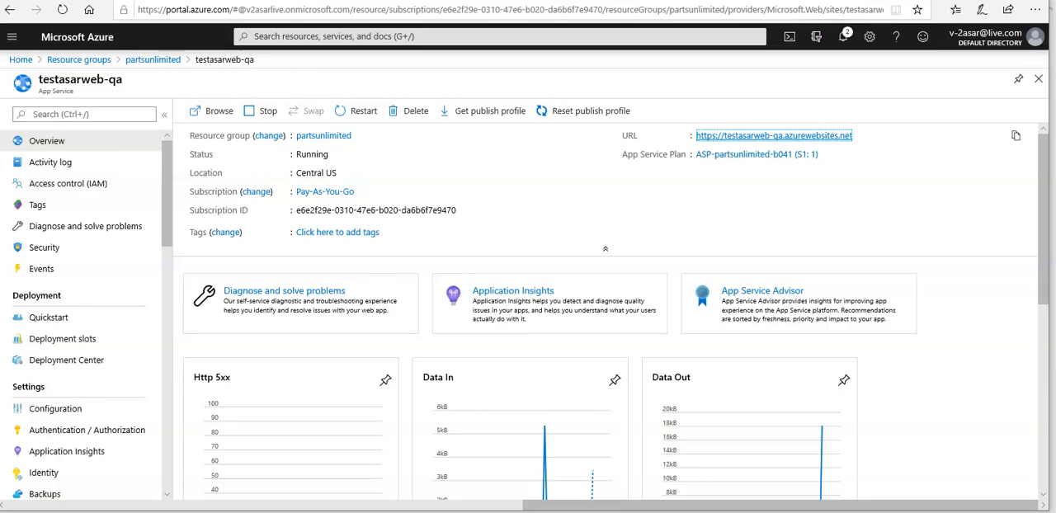
{"action": "left_click", "coordinate": [799, 0]}
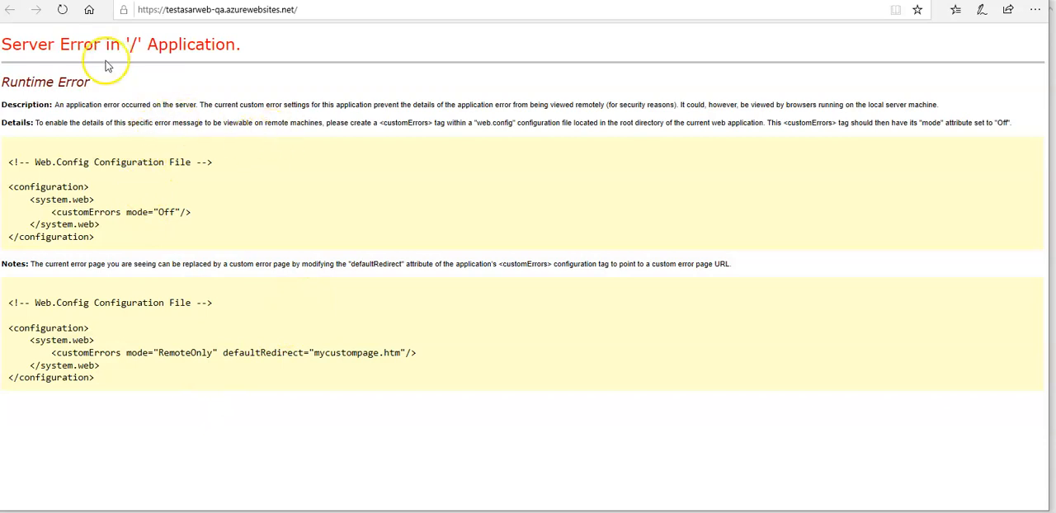
{"action": "left_click", "coordinate": [63, 12]}
{"action": "left_click", "coordinate": [63, 13]}
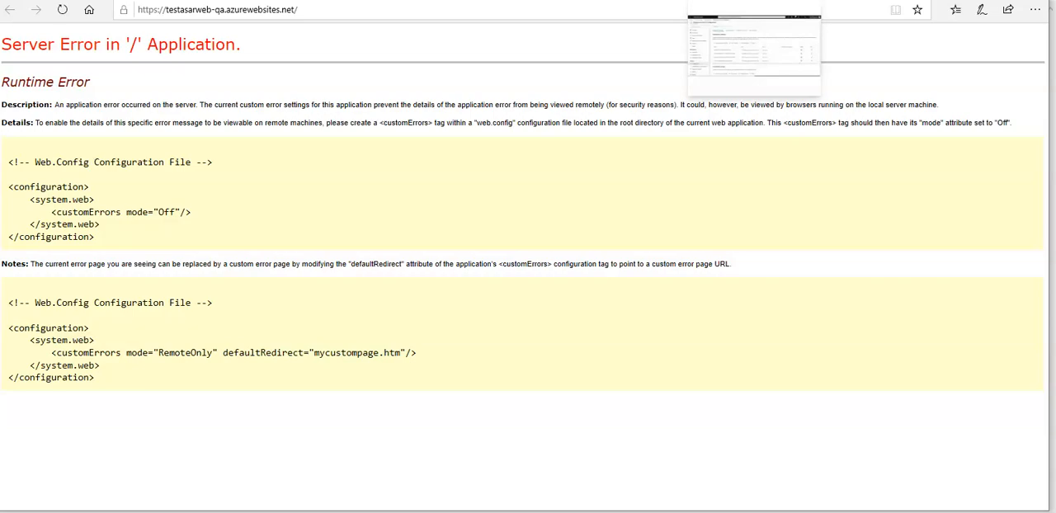
{"action": "left_click", "coordinate": [754, 1]}
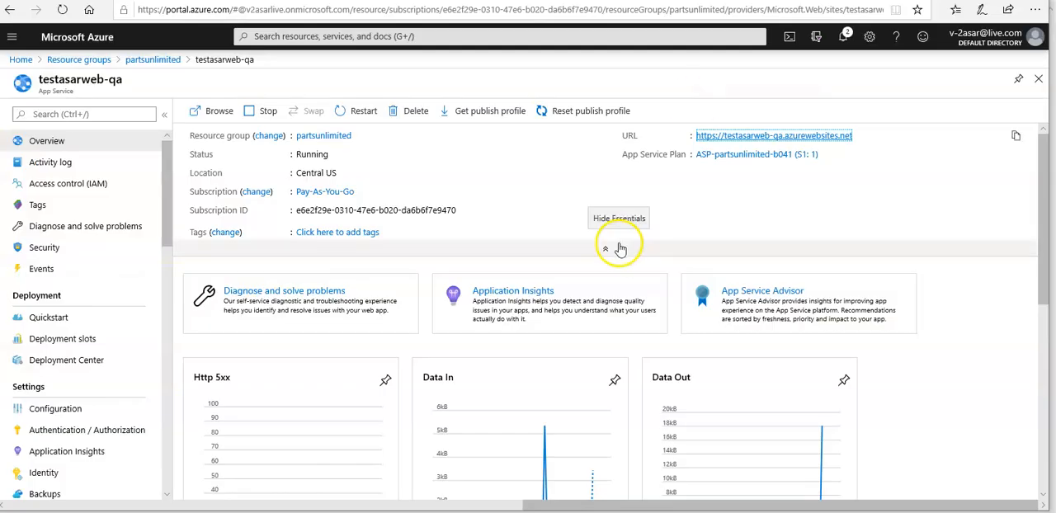
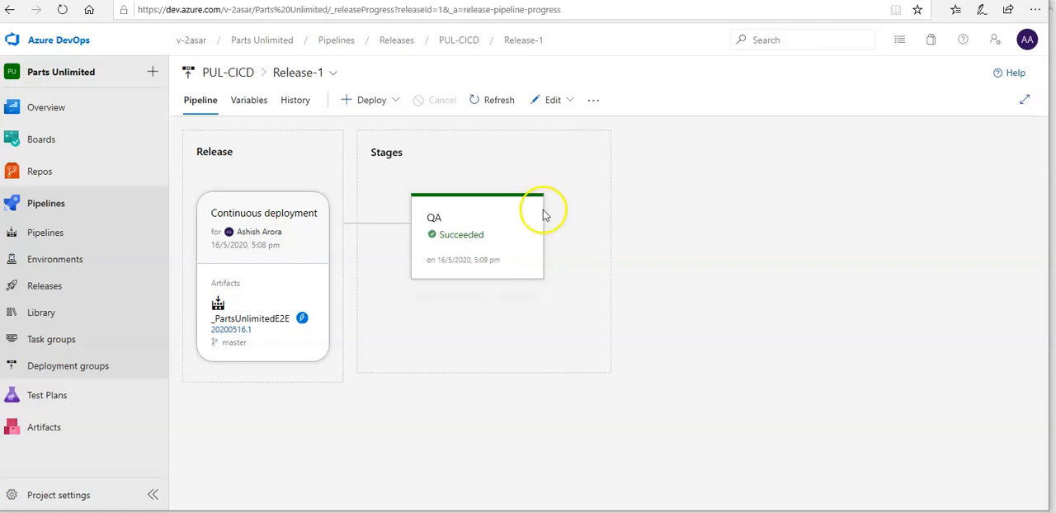
{"action": "mouse_move", "coordinate": [514, 264]}
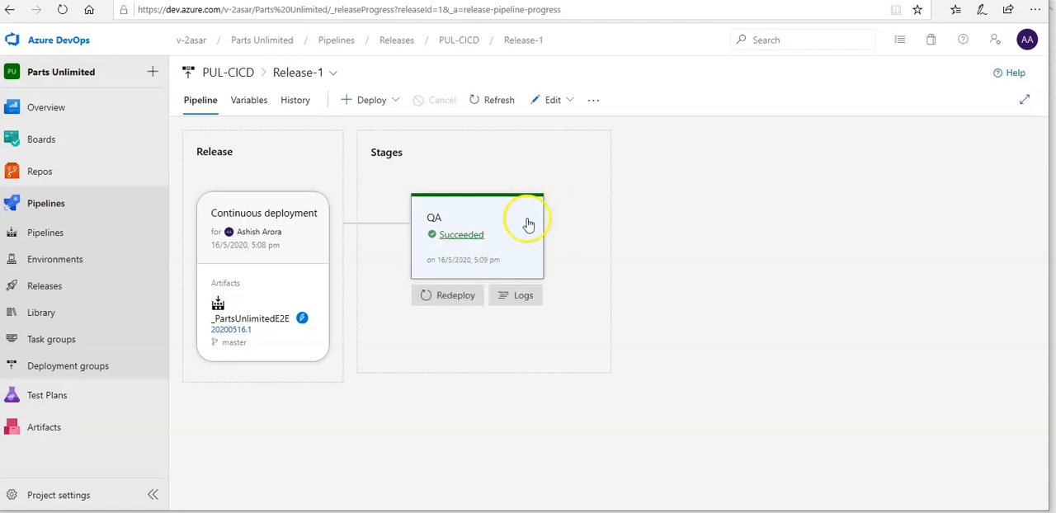
{"action": "left_click", "coordinate": [398, 102]}
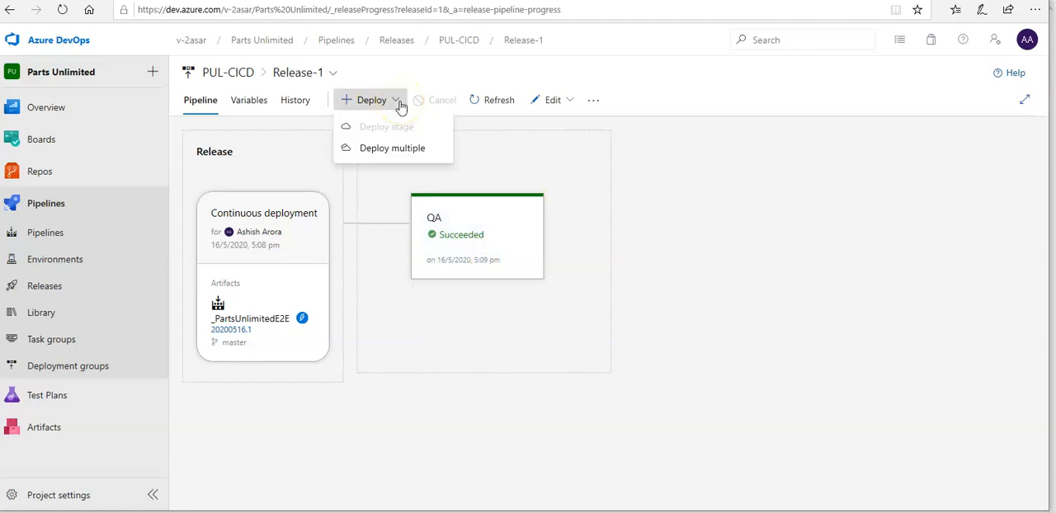
{"action": "left_click", "coordinate": [737, 199]}
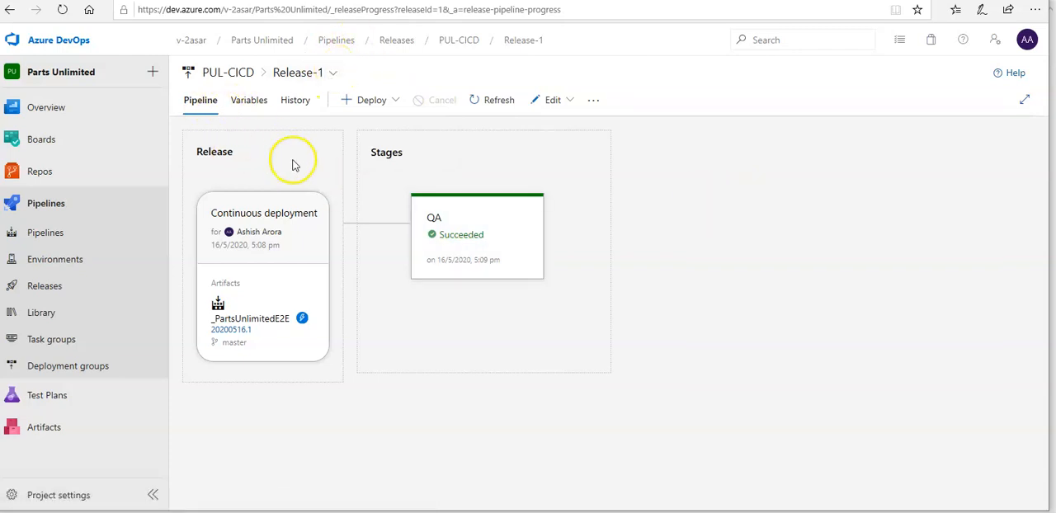
Step: Open the PUL-CICD release pipeline for editing and clone the QA stage
{"action": "left_click", "coordinate": [243, 73]}
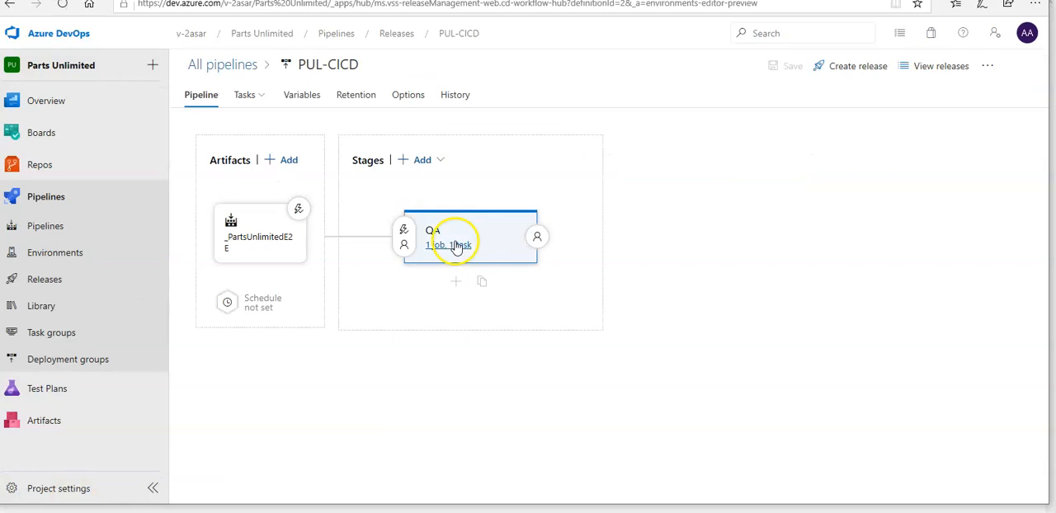
{"action": "left_click", "coordinate": [441, 162]}
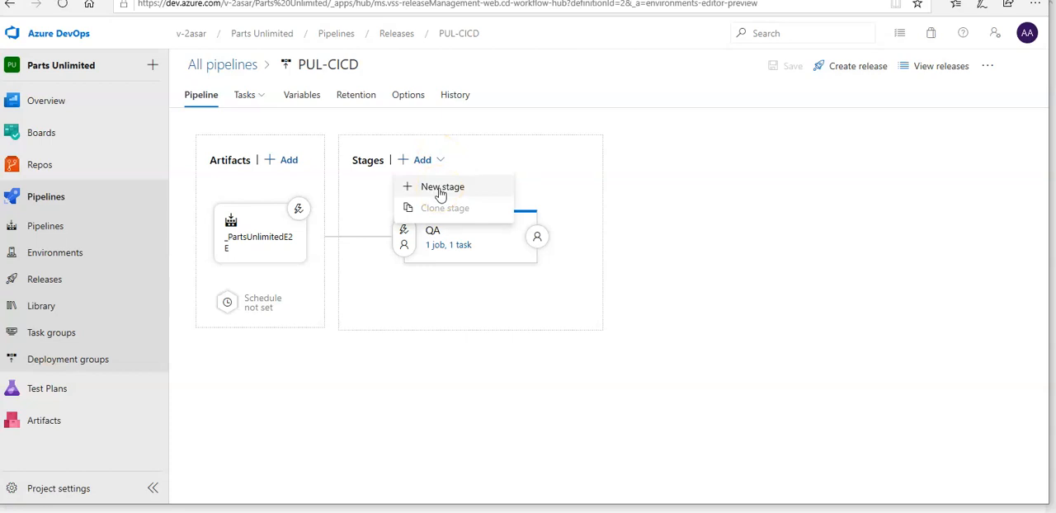
{"action": "left_click", "coordinate": [809, 307]}
{"action": "mouse_move", "coordinate": [484, 254]}
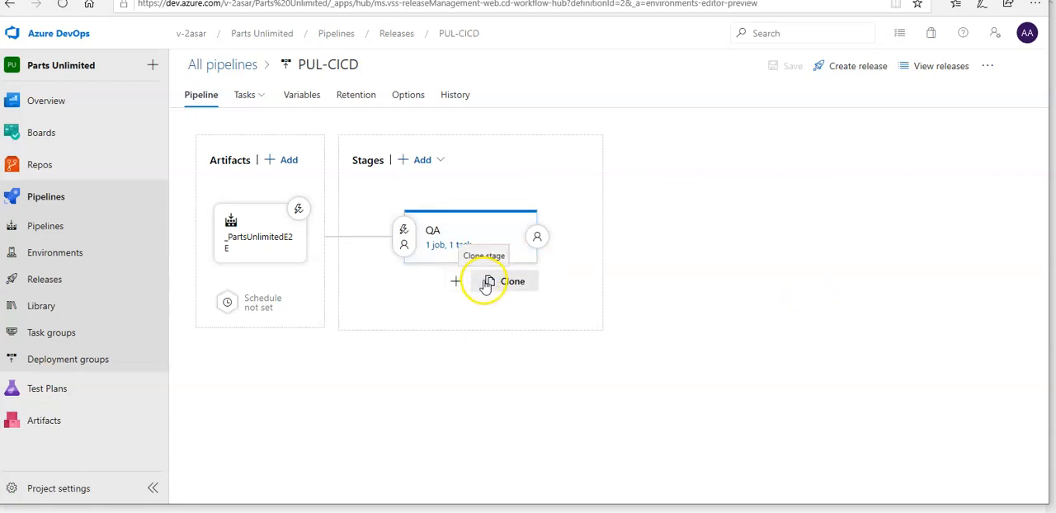
{"action": "left_click", "coordinate": [489, 283]}
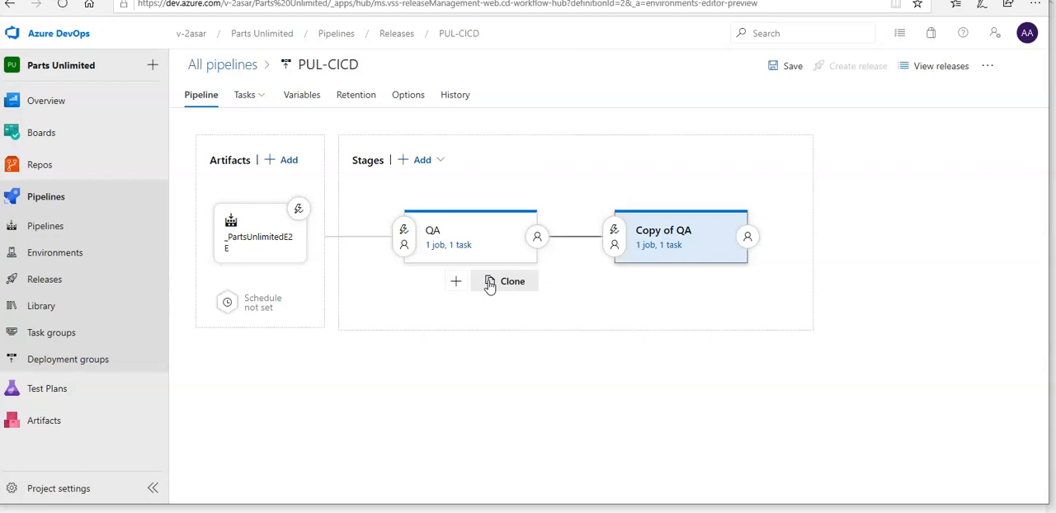
Step: Enable gates in the QA stage's post-deployment conditions and set the delay before evaluation to 0 minutes
{"action": "left_click", "coordinate": [448, 258]}
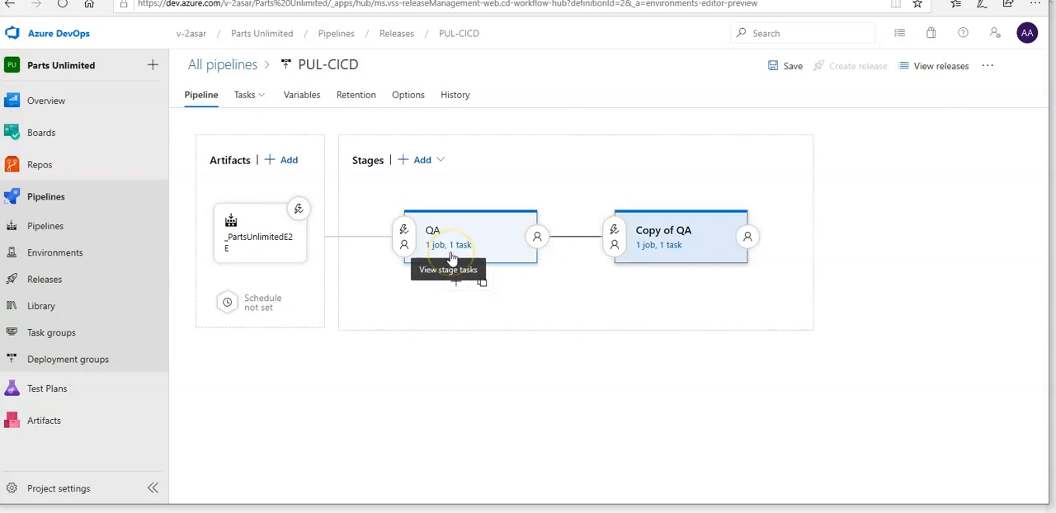
{"action": "left_click", "coordinate": [532, 244]}
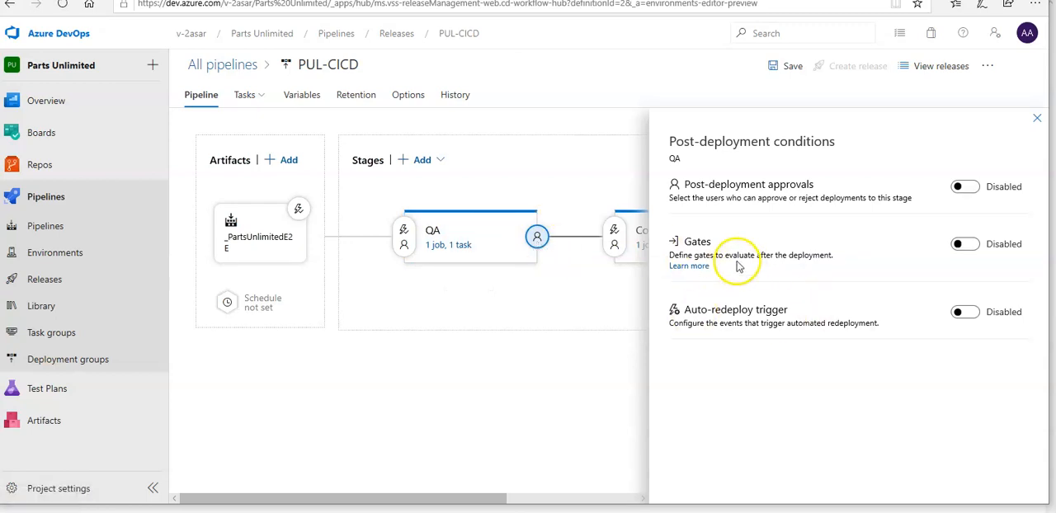
{"action": "left_click", "coordinate": [778, 96]}
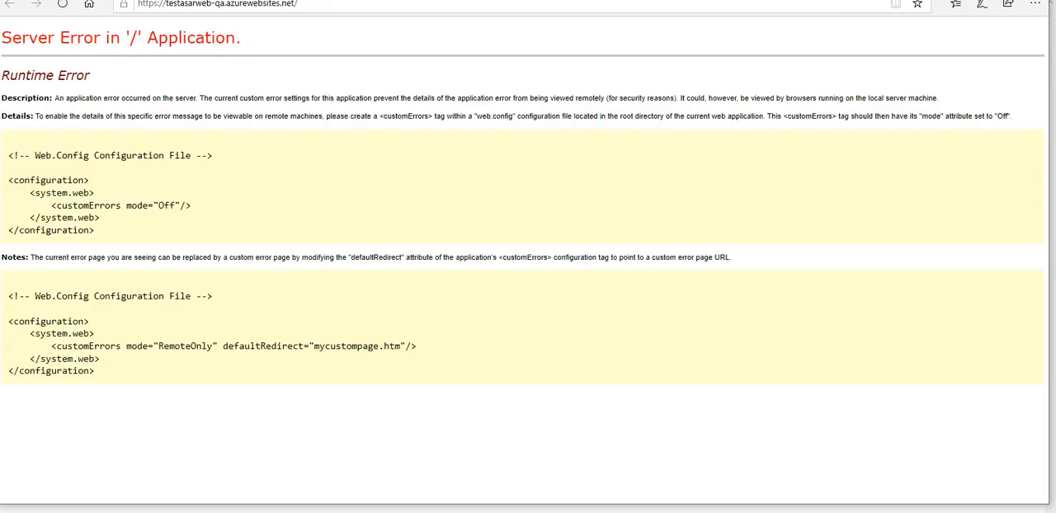
{"action": "left_click", "coordinate": [528, 244]}
{"action": "left_click", "coordinate": [511, 136]}
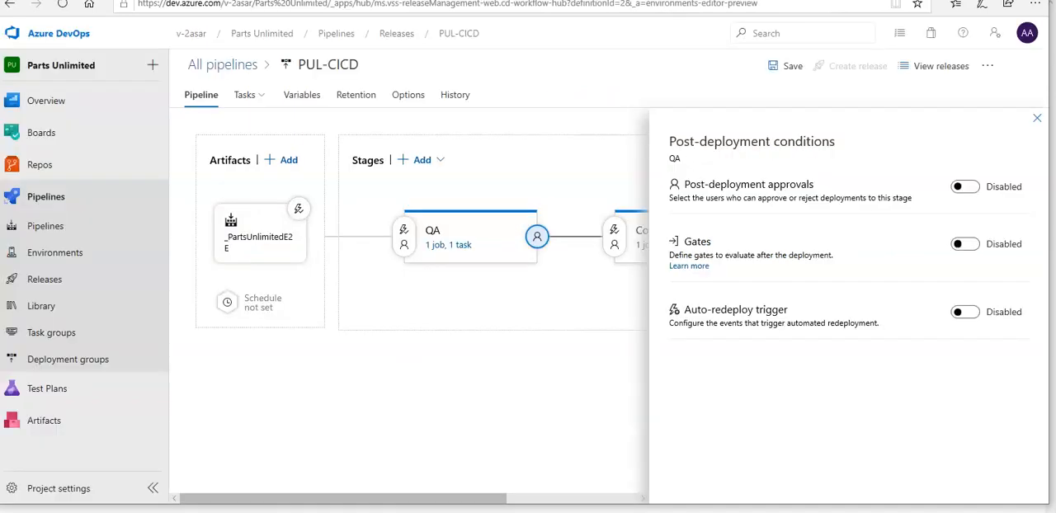
{"action": "left_click", "coordinate": [937, 184]}
{"action": "left_click", "coordinate": [967, 245]}
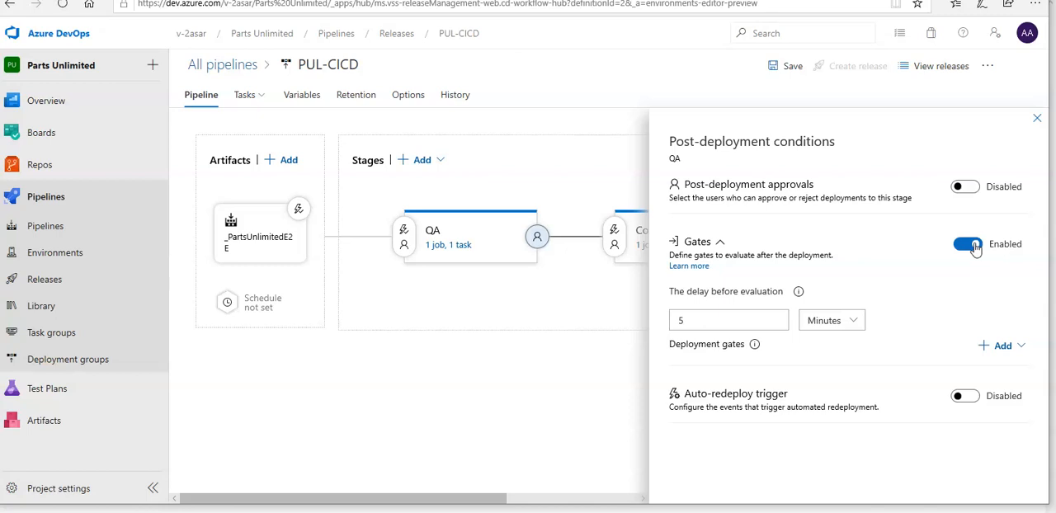
{"action": "left_click", "coordinate": [737, 318]}
{"action": "double_click", "coordinate": [737, 320]}
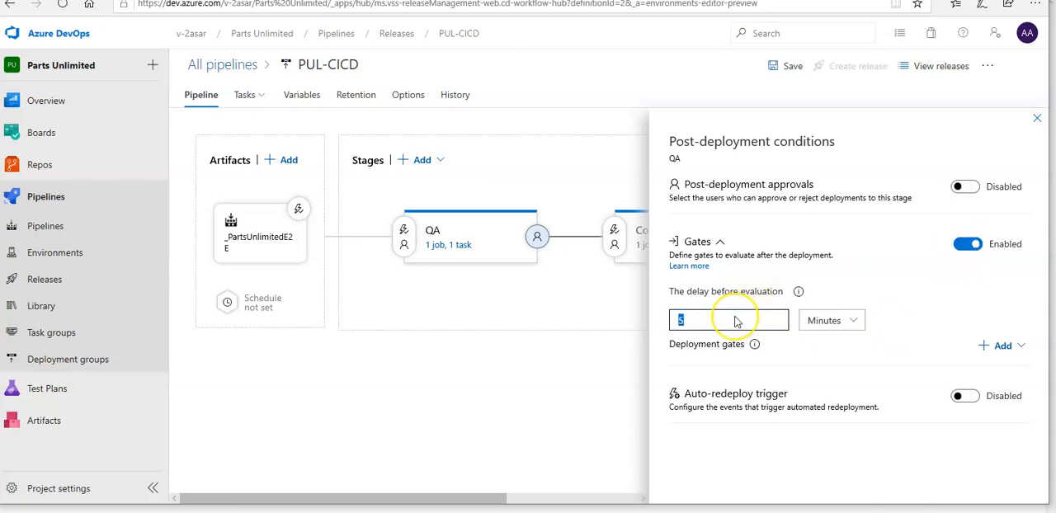
{"action": "type", "text": "0"}
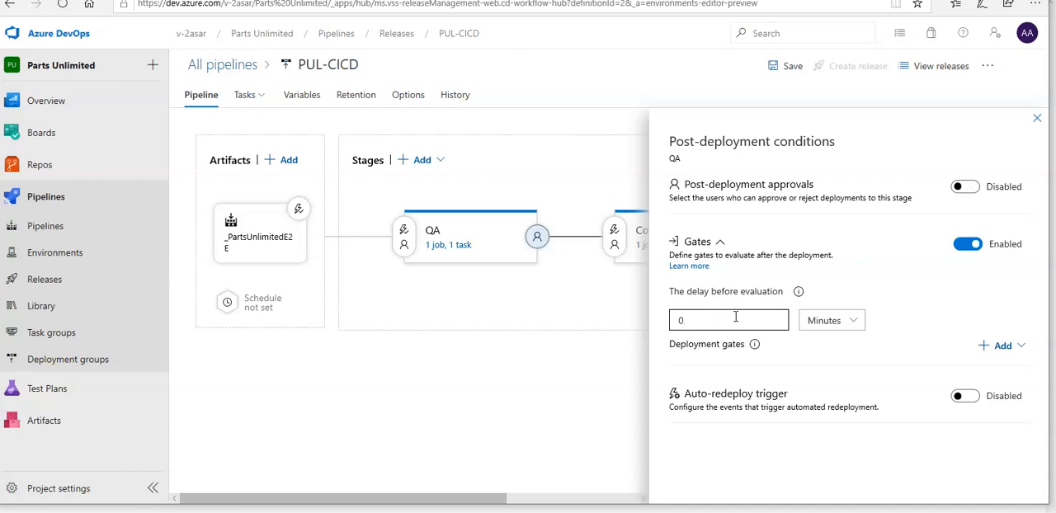
Step: Add a Query Work Items deployment gate that uses the Critical Bugs shared query
{"action": "left_click", "coordinate": [891, 411]}
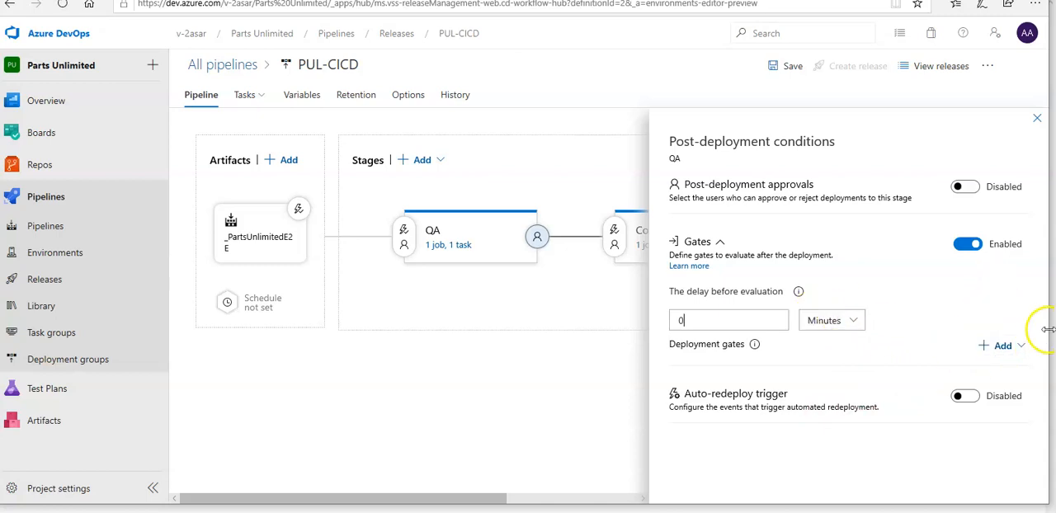
{"action": "left_click", "coordinate": [1003, 346]}
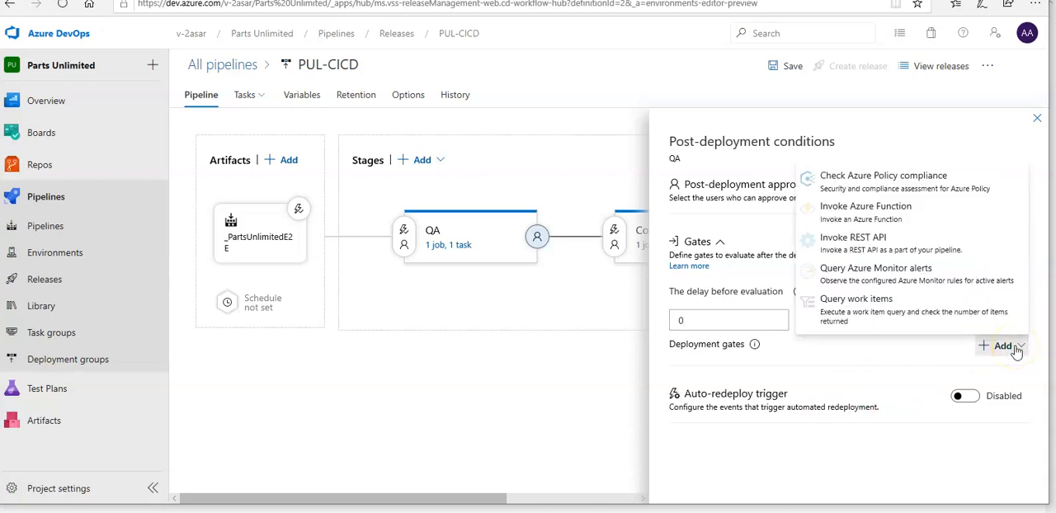
{"action": "left_click", "coordinate": [906, 318]}
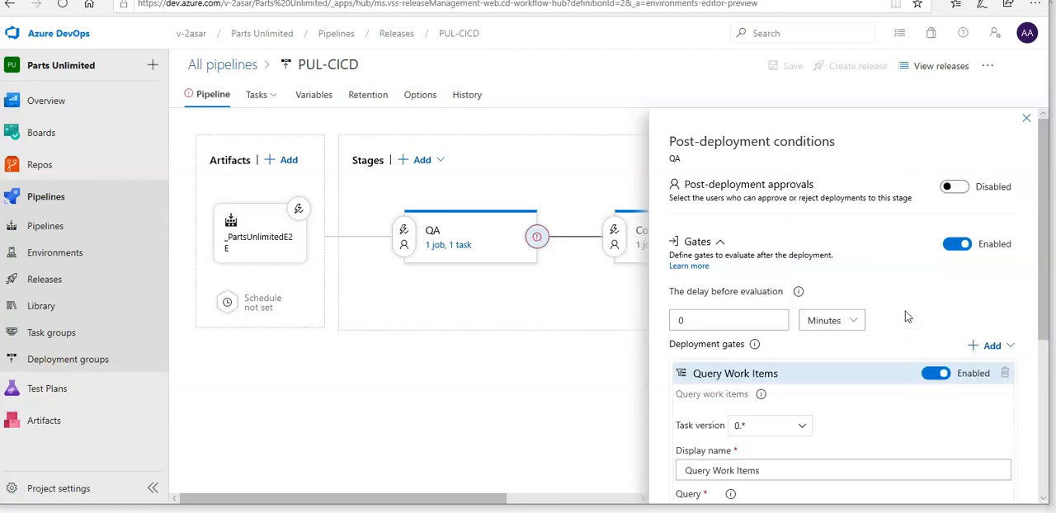
{"action": "scroll", "coordinate": [907, 318], "scroll_direction": "down", "scroll_amount": 3}
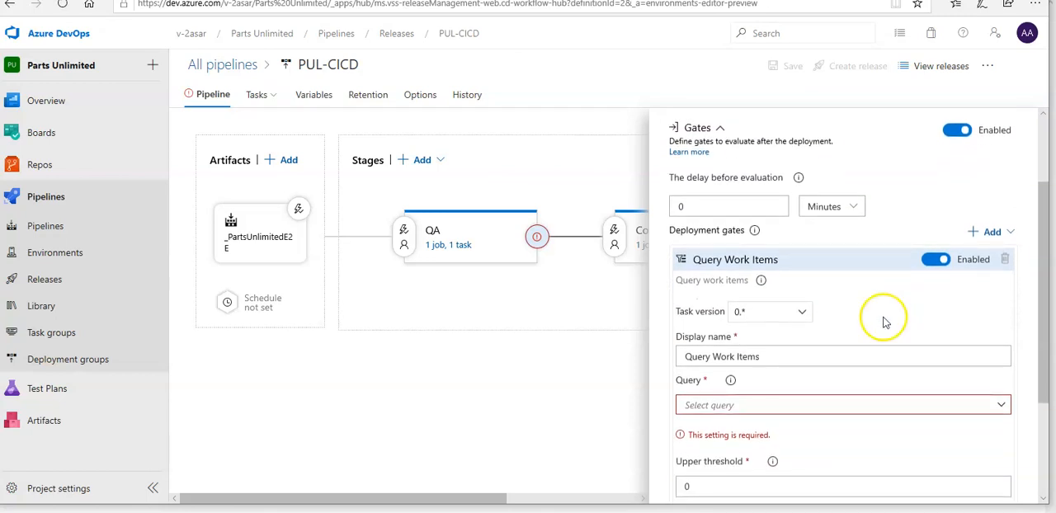
{"action": "left_click", "coordinate": [808, 410]}
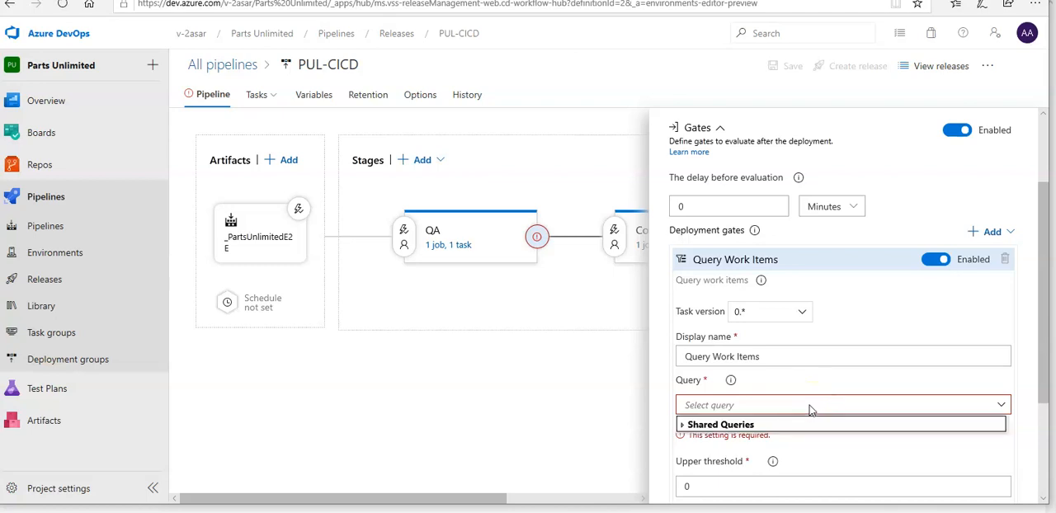
{"action": "left_click", "coordinate": [755, 426]}
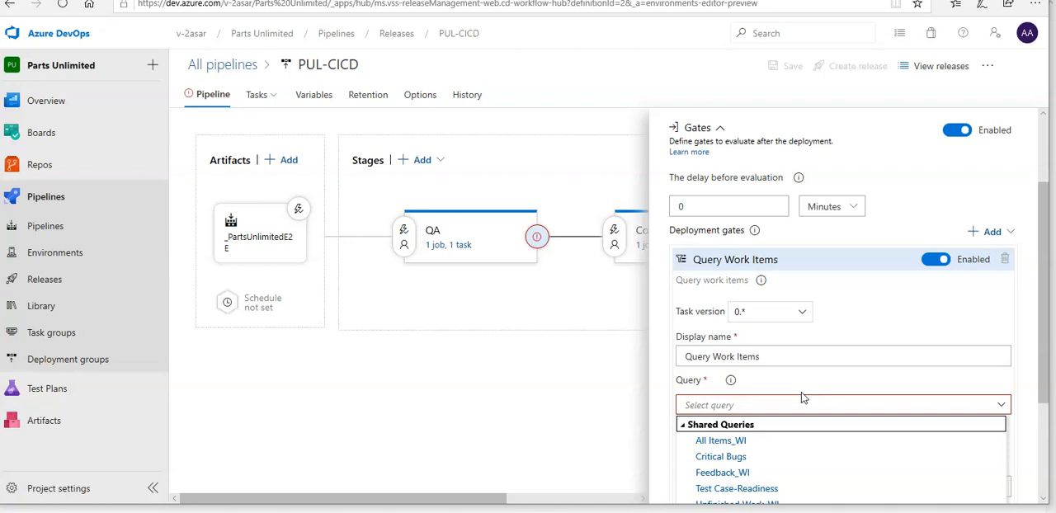
{"action": "left_click_drag", "start_coordinate": [1049, 363], "coordinate": [1050, 426]}
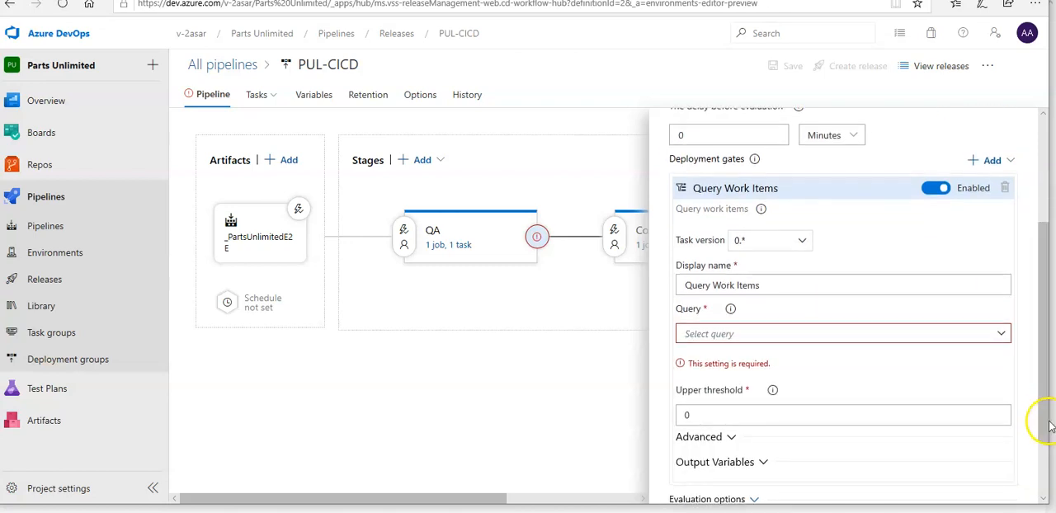
{"action": "left_click", "coordinate": [998, 338]}
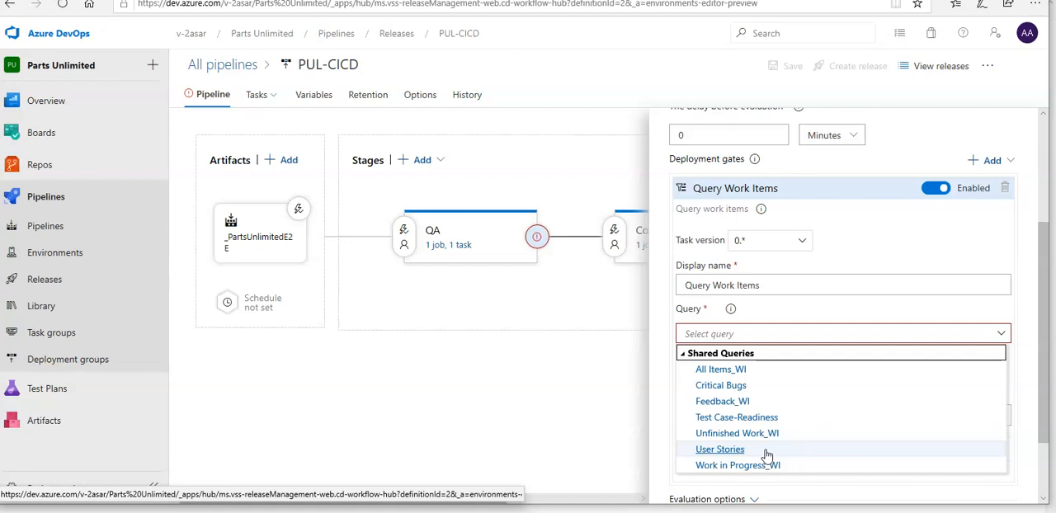
{"action": "left_click", "coordinate": [719, 391]}
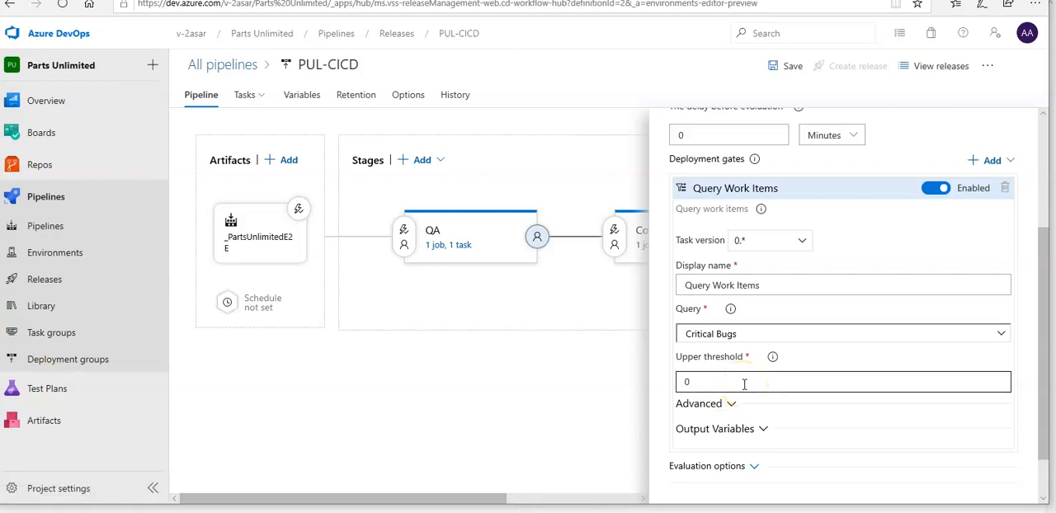
Step: Set the time between gate re-evaluations to 5 minutes and close the post-deployment conditions panel
{"action": "scroll", "coordinate": [744, 384], "scroll_direction": "down", "scroll_amount": 2}
{"action": "left_click", "coordinate": [754, 411]}
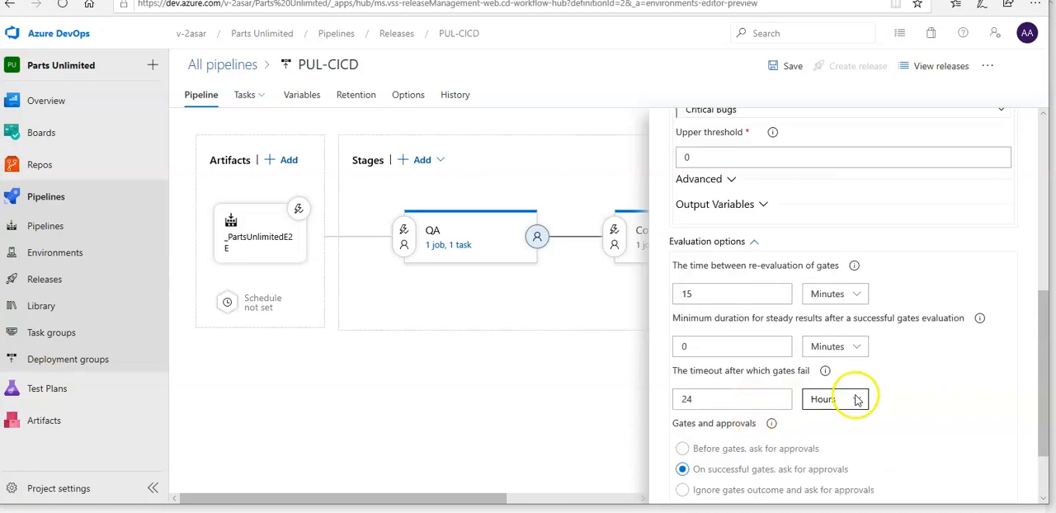
{"action": "left_click", "coordinate": [729, 294]}
{"action": "double_click", "coordinate": [728, 294]}
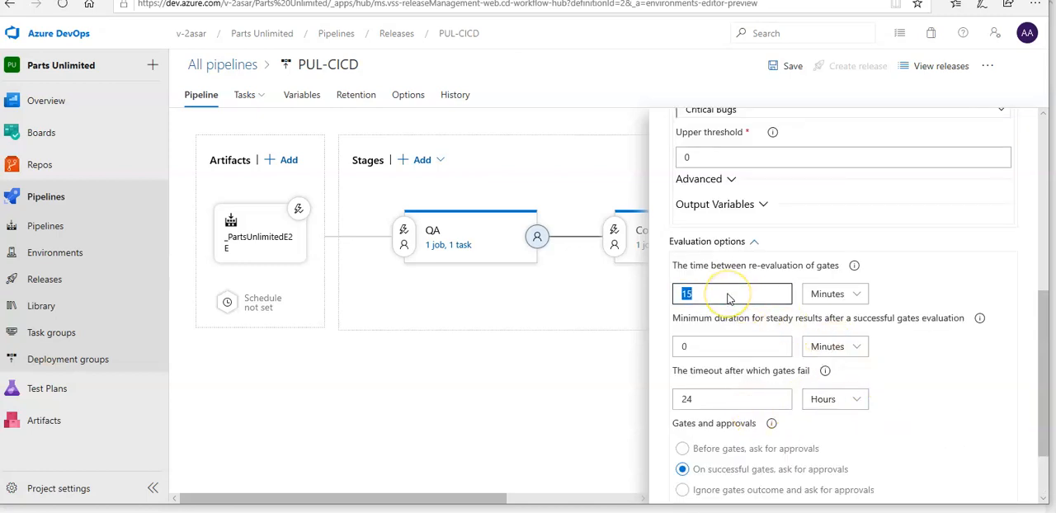
{"action": "type", "text": "5"}
{"action": "left_click", "coordinate": [714, 342]}
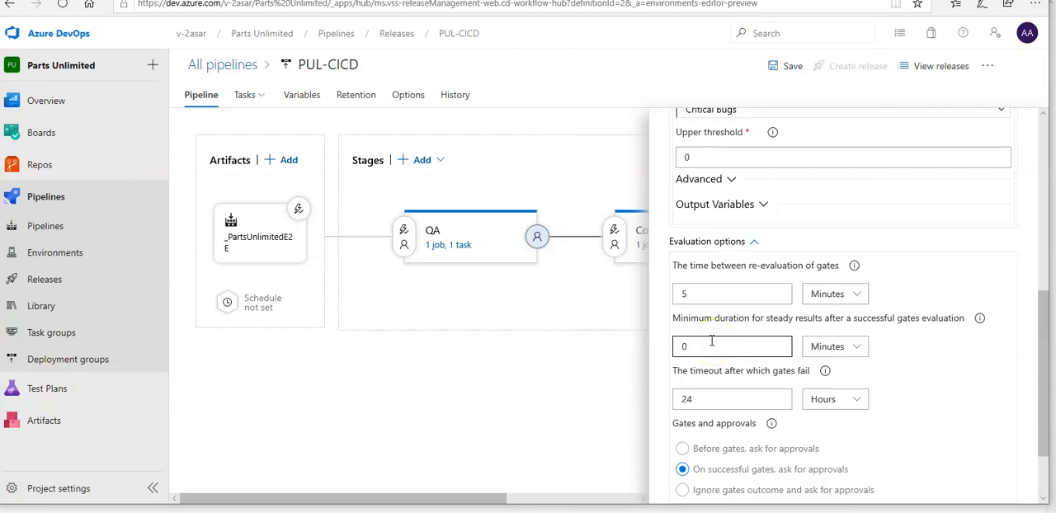
{"action": "triple_click", "coordinate": [708, 376]}
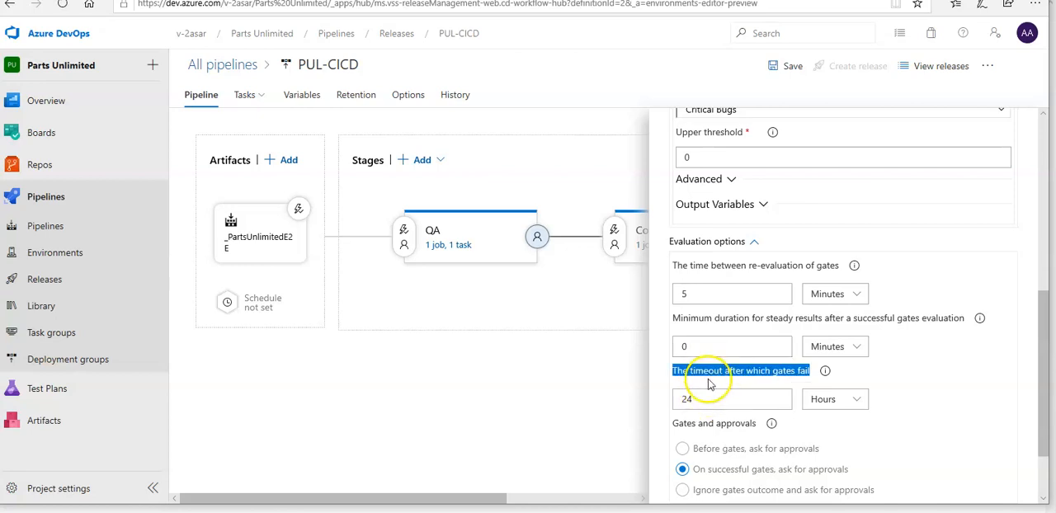
{"action": "scroll", "coordinate": [848, 415], "scroll_direction": "down", "scroll_amount": 1}
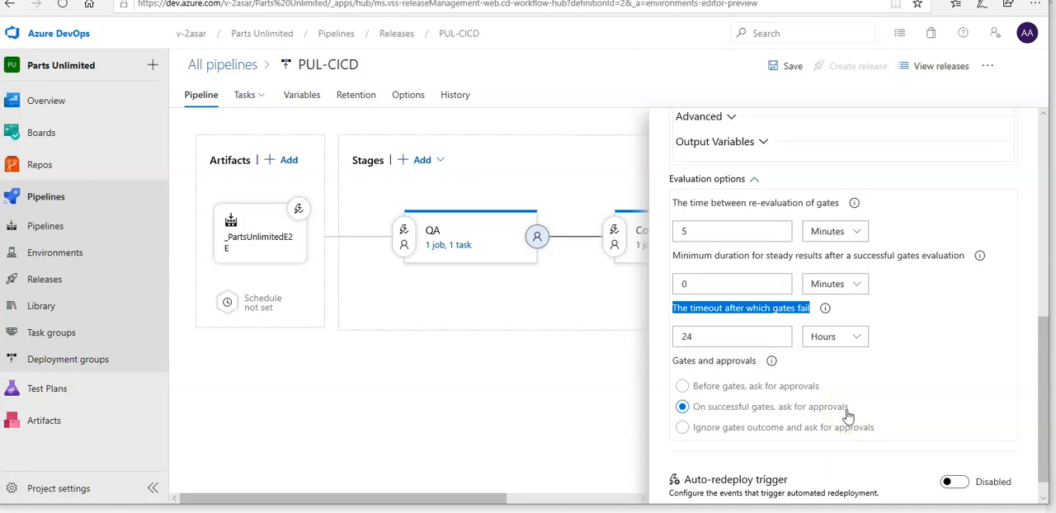
{"action": "scroll", "coordinate": [998, 221], "scroll_direction": "down", "scroll_amount": 1}
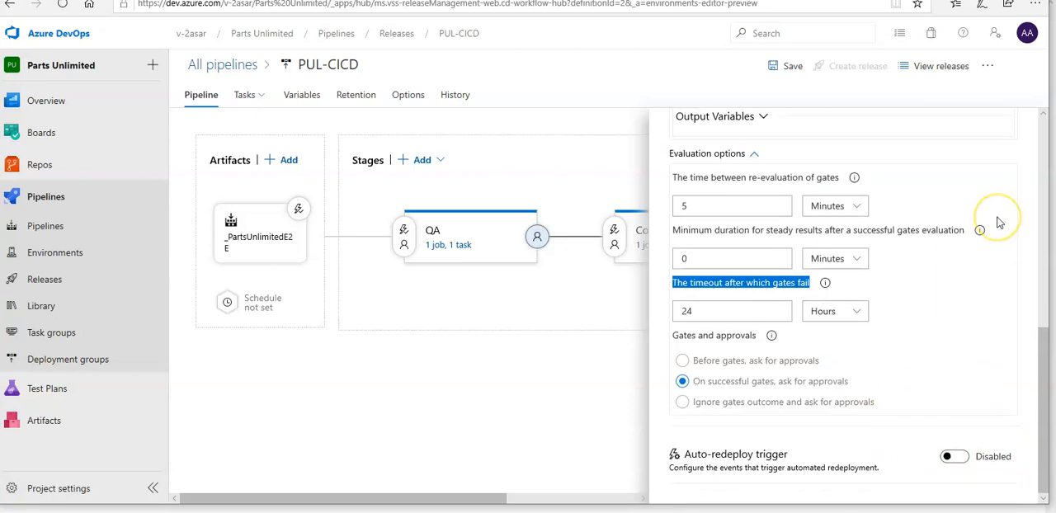
{"action": "scroll", "coordinate": [998, 221], "scroll_direction": "up", "scroll_amount": 10}
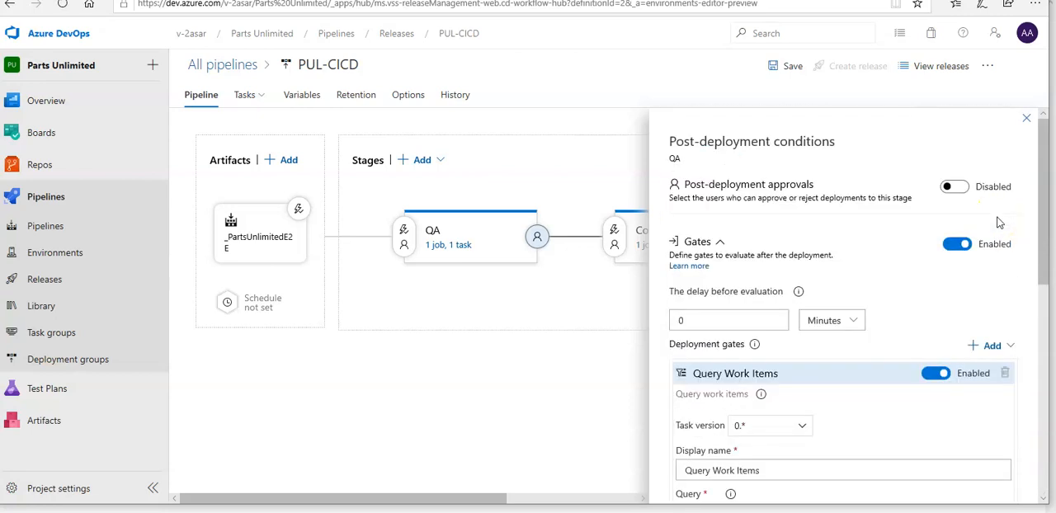
{"action": "left_click", "coordinate": [1026, 117]}
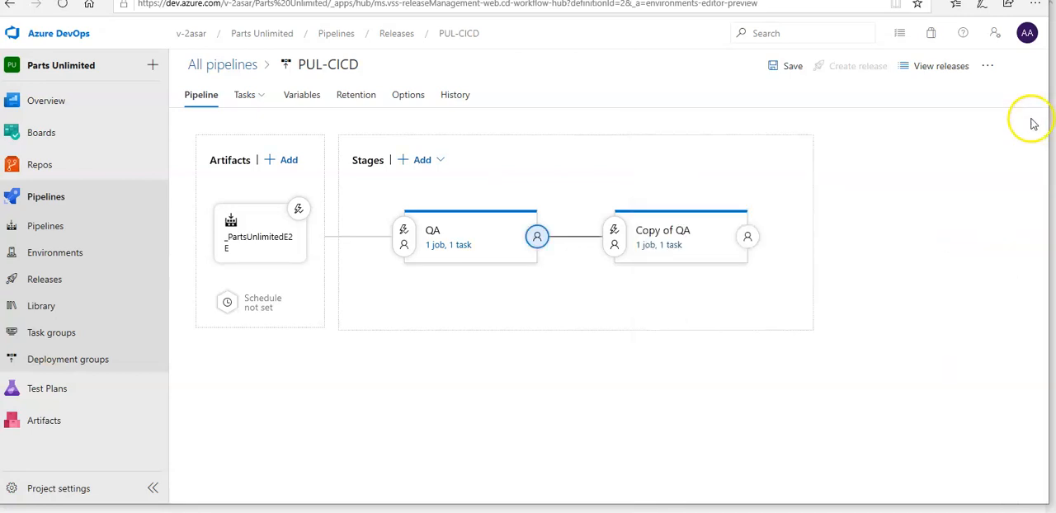
{"action": "left_click", "coordinate": [539, 240]}
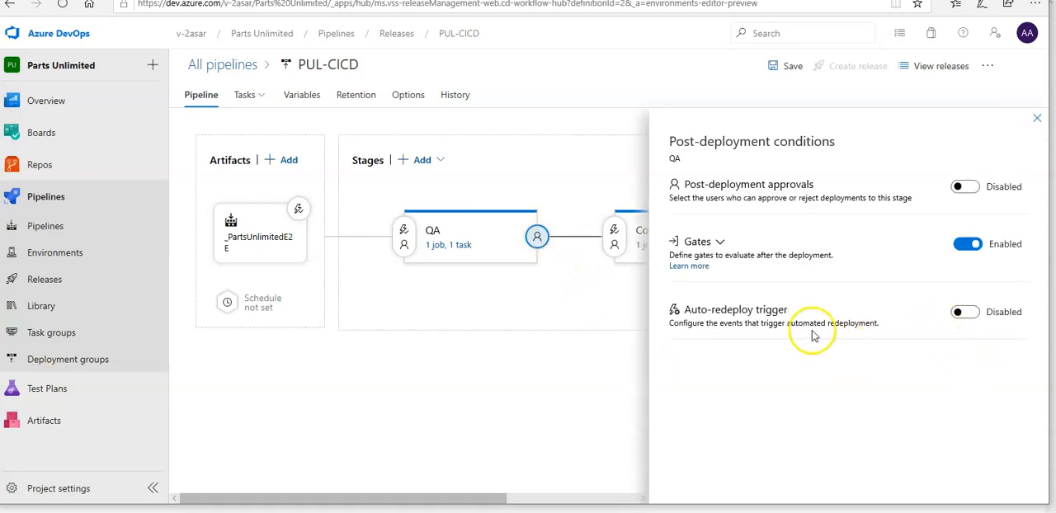
{"action": "left_click", "coordinate": [1037, 118]}
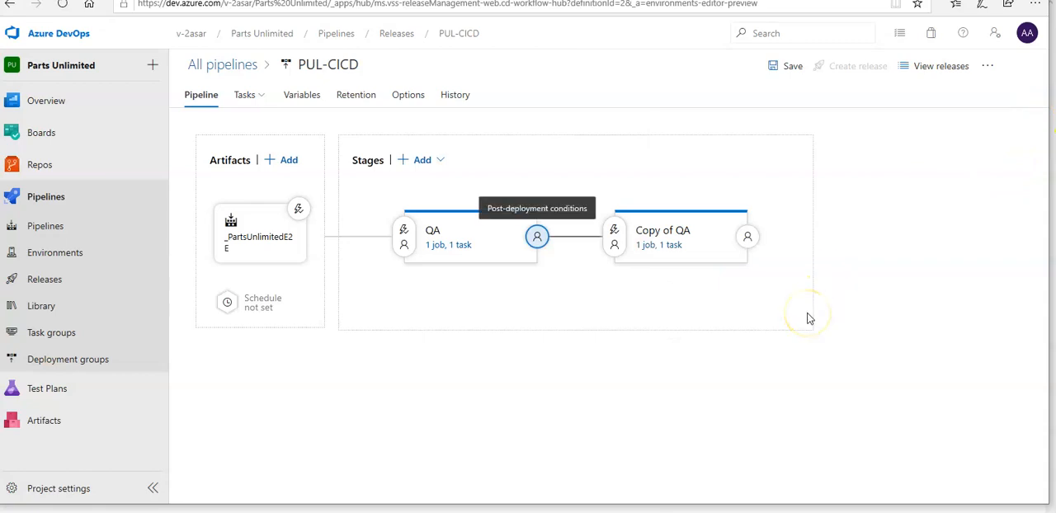
Step: Rename the cloned Copy of QA stage to prod and close the stage panel
{"action": "left_click", "coordinate": [671, 239]}
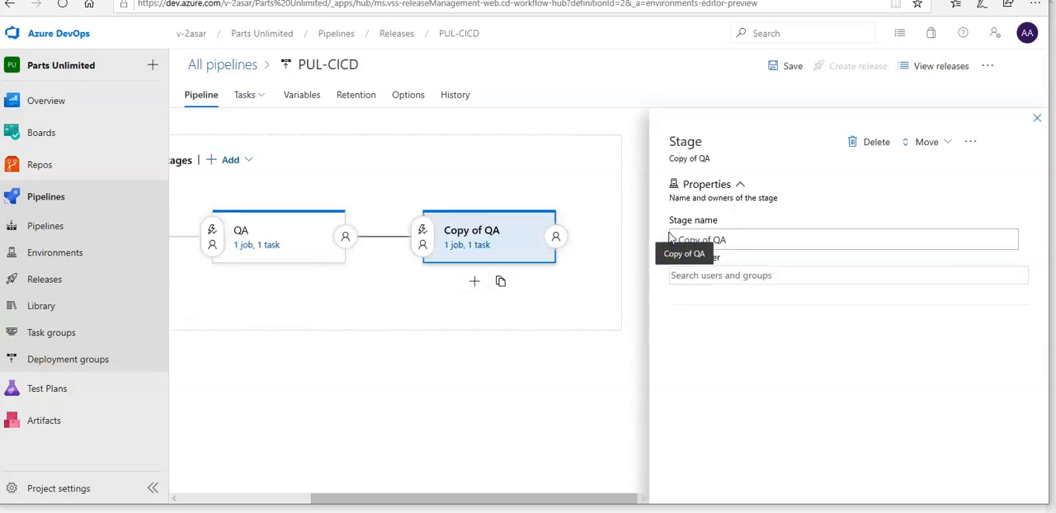
{"action": "left_click", "coordinate": [754, 235]}
{"action": "triple_click", "coordinate": [754, 236]}
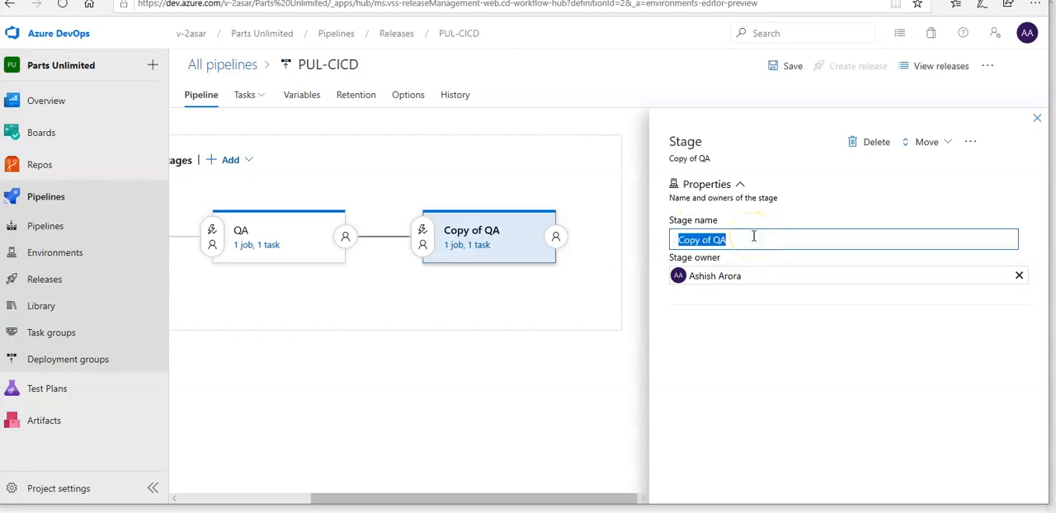
{"action": "type", "text": "prod"}
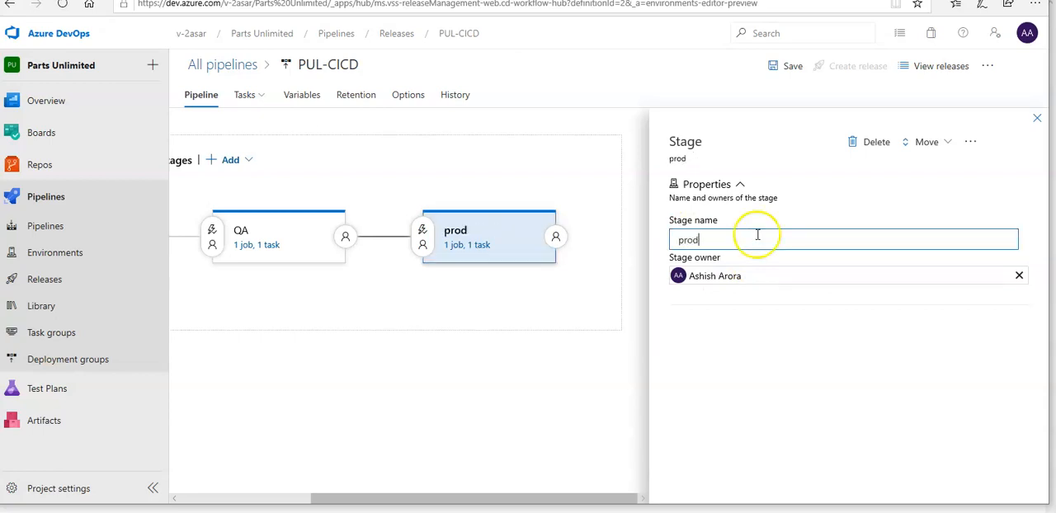
{"action": "left_click", "coordinate": [1037, 120]}
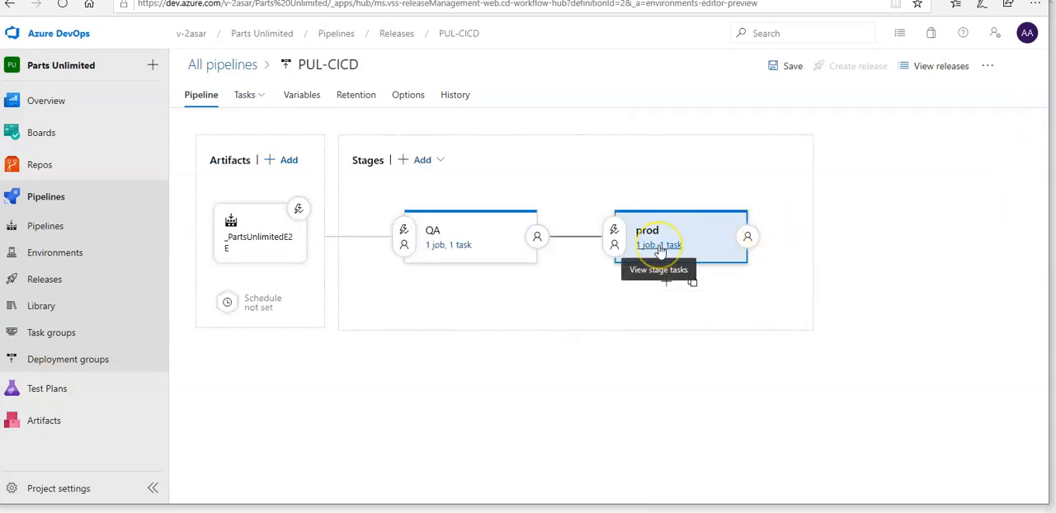
Step: Enable pre-deployment approvals for the prod stage and add your own account as the approver
{"action": "left_click", "coordinate": [614, 235]}
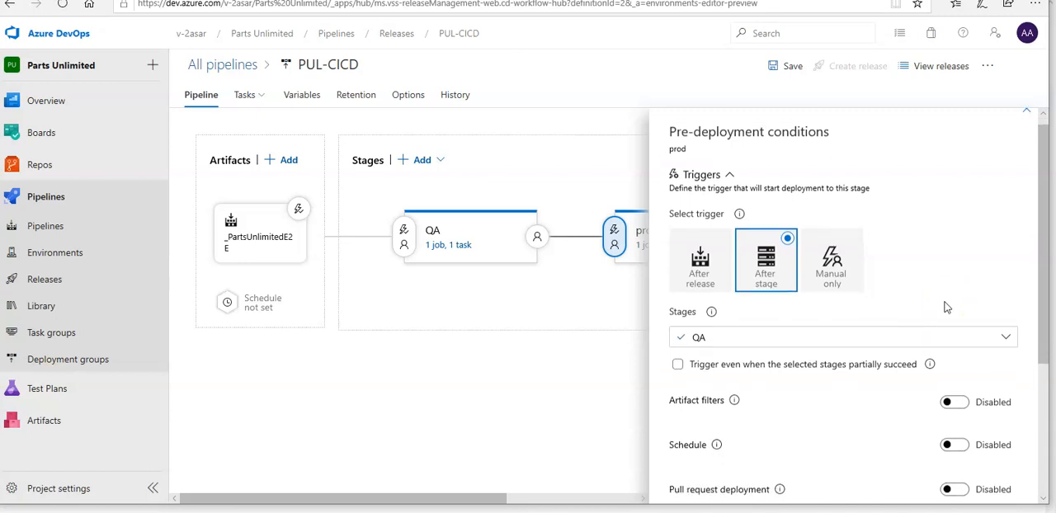
{"action": "scroll", "coordinate": [948, 307], "scroll_direction": "down", "scroll_amount": 2}
{"action": "scroll", "coordinate": [947, 307], "scroll_direction": "down", "scroll_amount": 3}
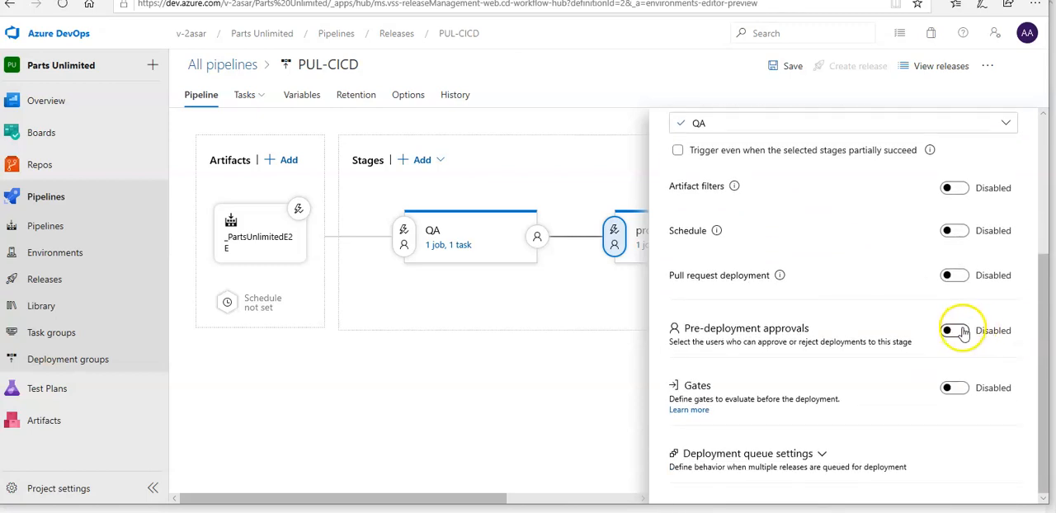
{"action": "left_click", "coordinate": [954, 331]}
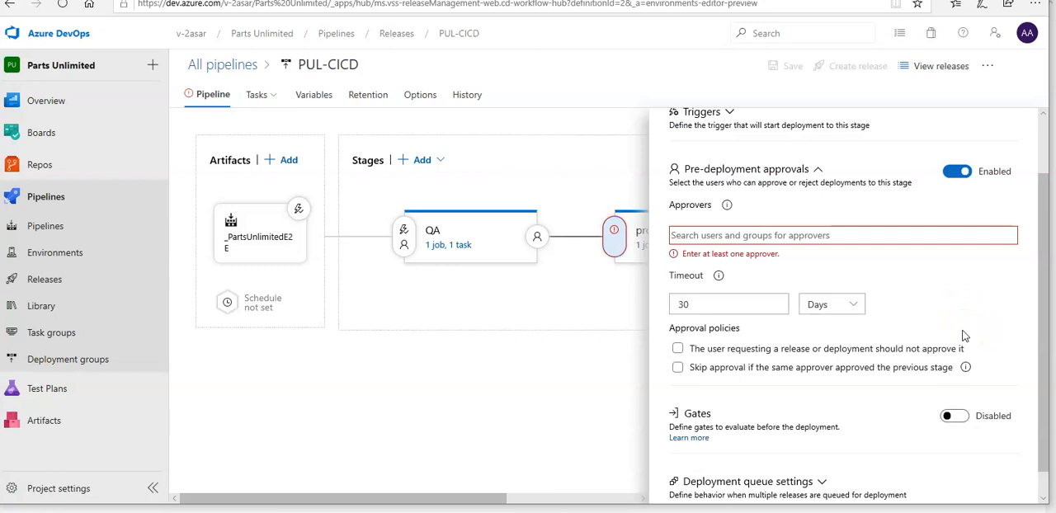
{"action": "left_click", "coordinate": [802, 237]}
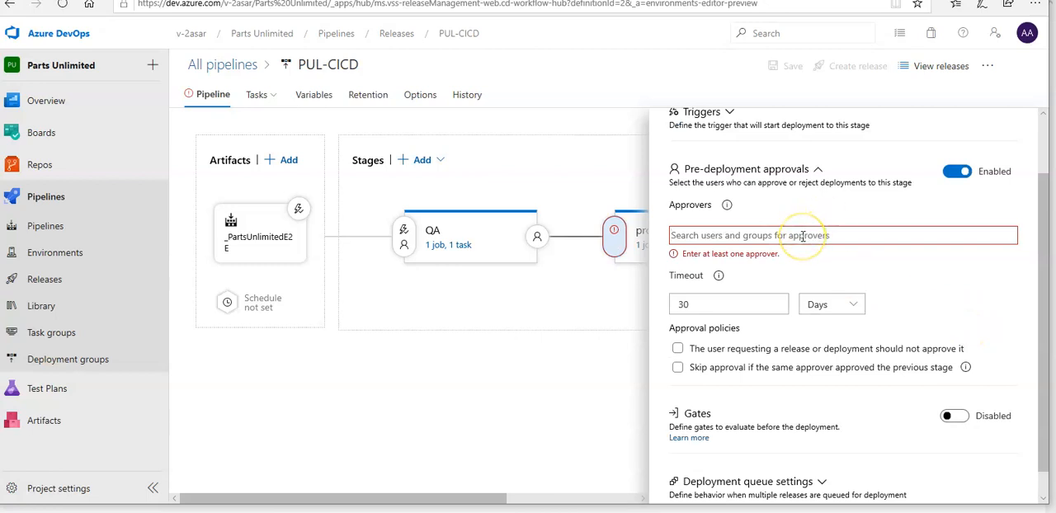
{"action": "type", "text": "as"}
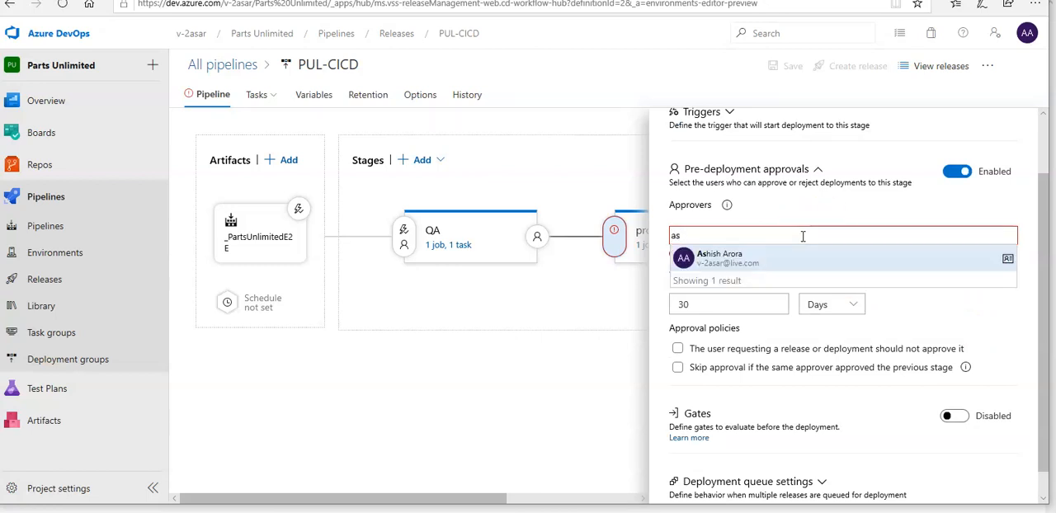
{"action": "left_click", "coordinate": [730, 263]}
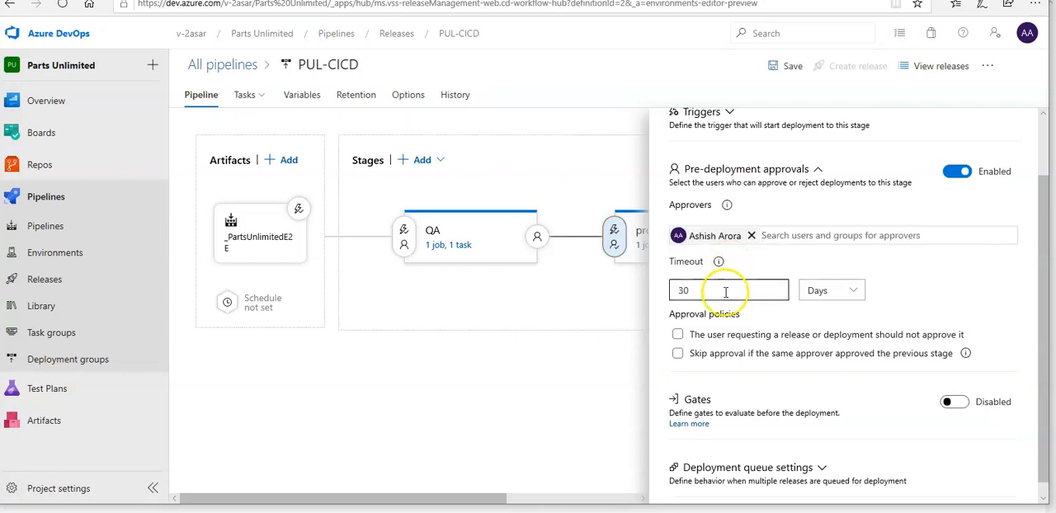
Step: Turn on the policy that the user requesting a release should not approve it, then close the conditions panel
{"action": "left_click", "coordinate": [677, 335]}
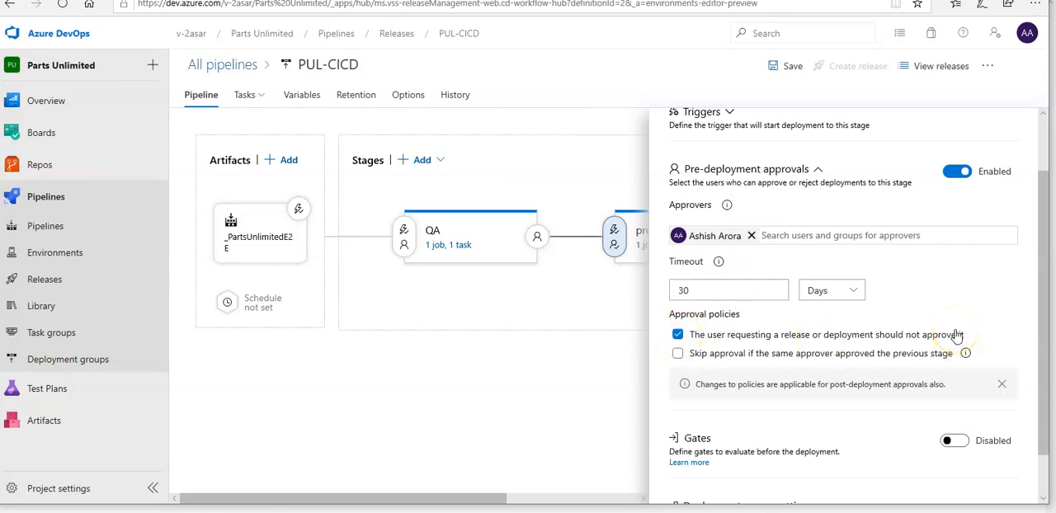
{"action": "scroll", "coordinate": [957, 335], "scroll_direction": "down", "scroll_amount": 1}
{"action": "scroll", "coordinate": [955, 297], "scroll_direction": "up", "scroll_amount": 3}
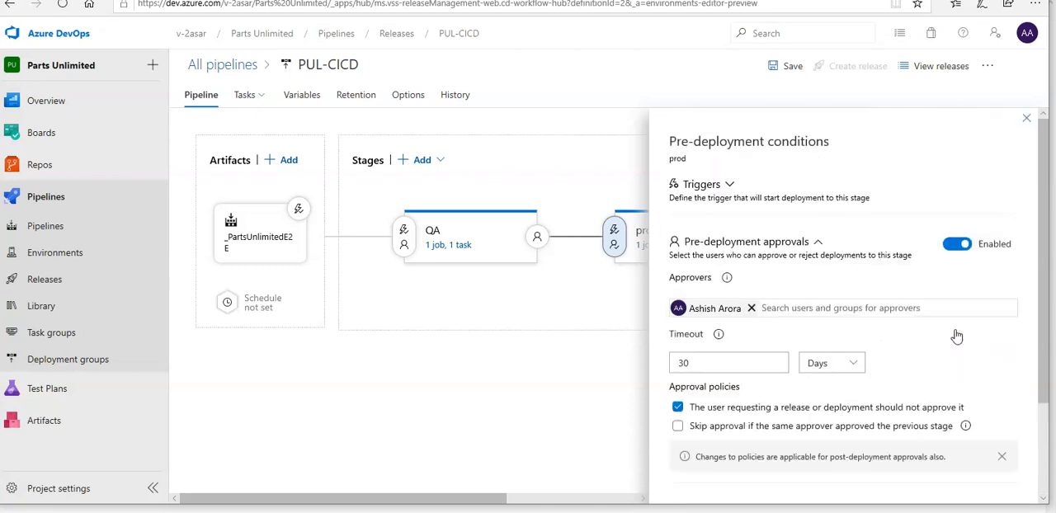
{"action": "left_click", "coordinate": [1027, 119]}
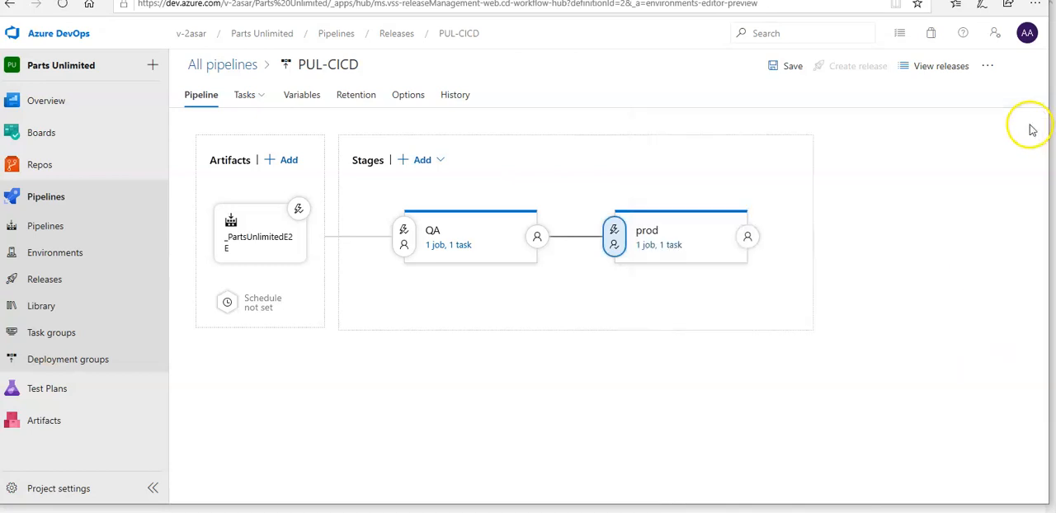
Step: In the prod stage tasks, select the Pay-As-You-Go subscription and the testasarweb-prod app service
{"action": "left_click", "coordinate": [635, 247]}
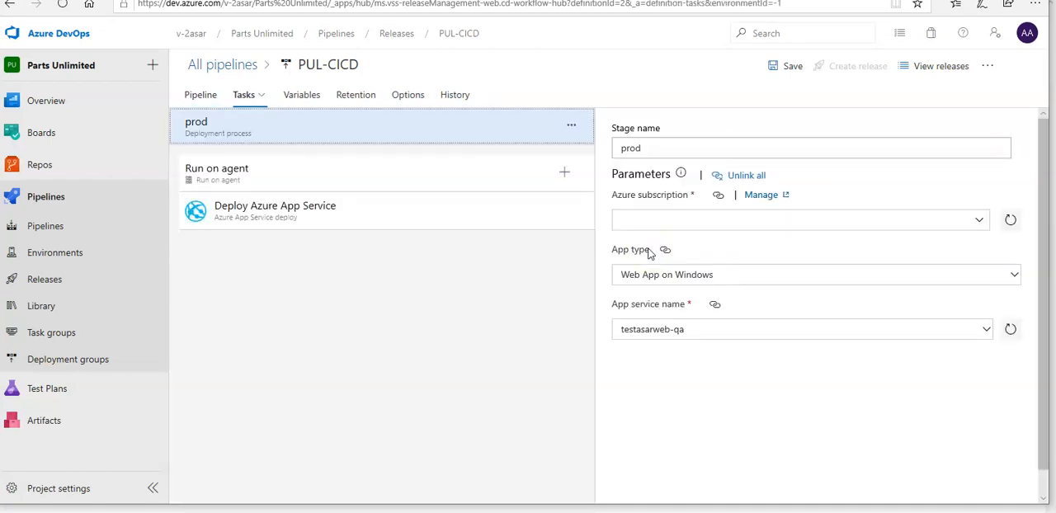
{"action": "left_click", "coordinate": [753, 336]}
{"action": "left_click", "coordinate": [988, 345]}
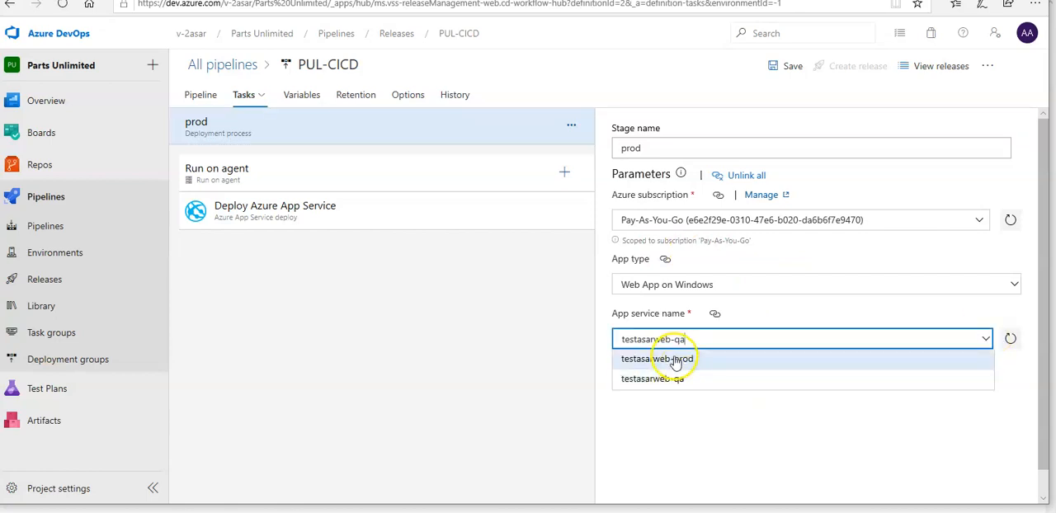
{"action": "left_click", "coordinate": [675, 362]}
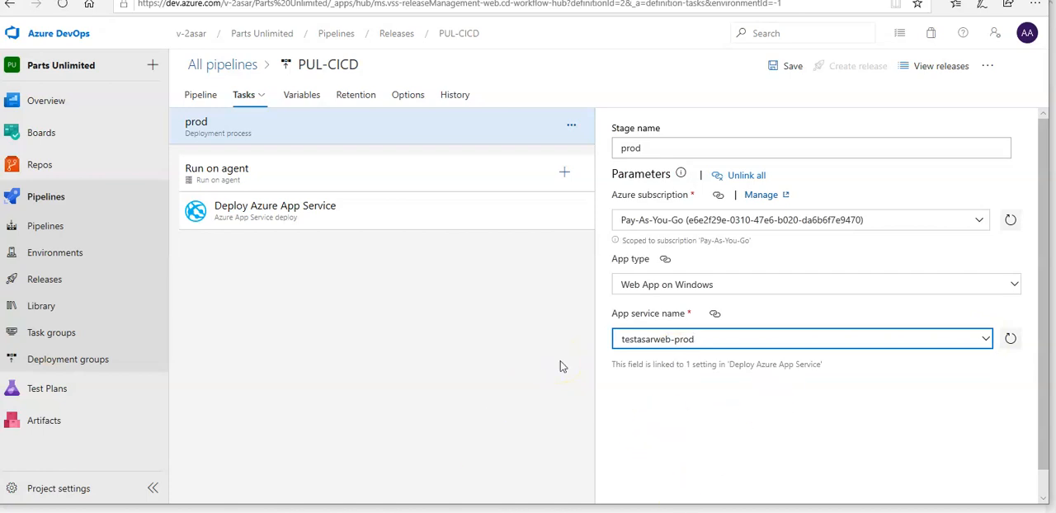
Step: Save the release pipeline with the comment save
{"action": "left_click", "coordinate": [784, 67]}
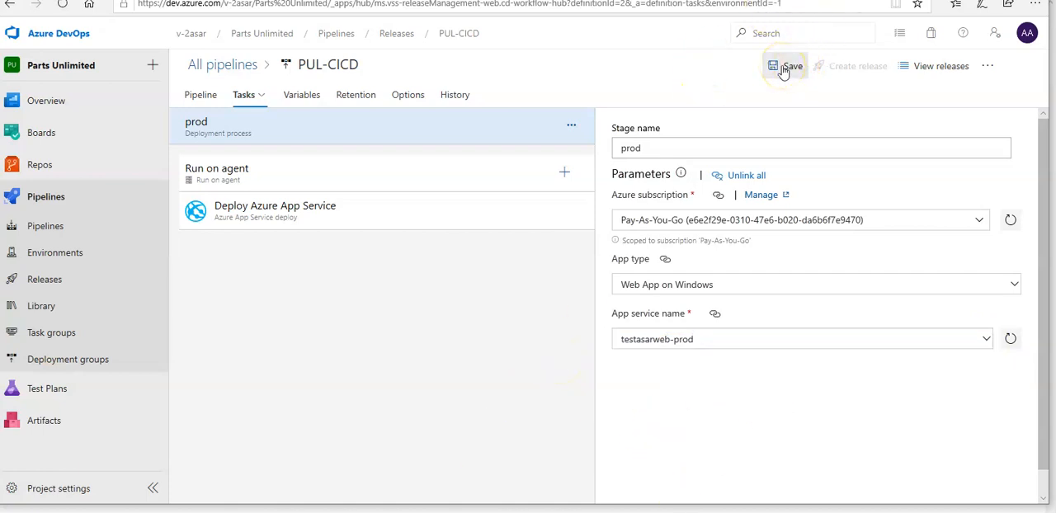
{"action": "left_click", "coordinate": [441, 280]}
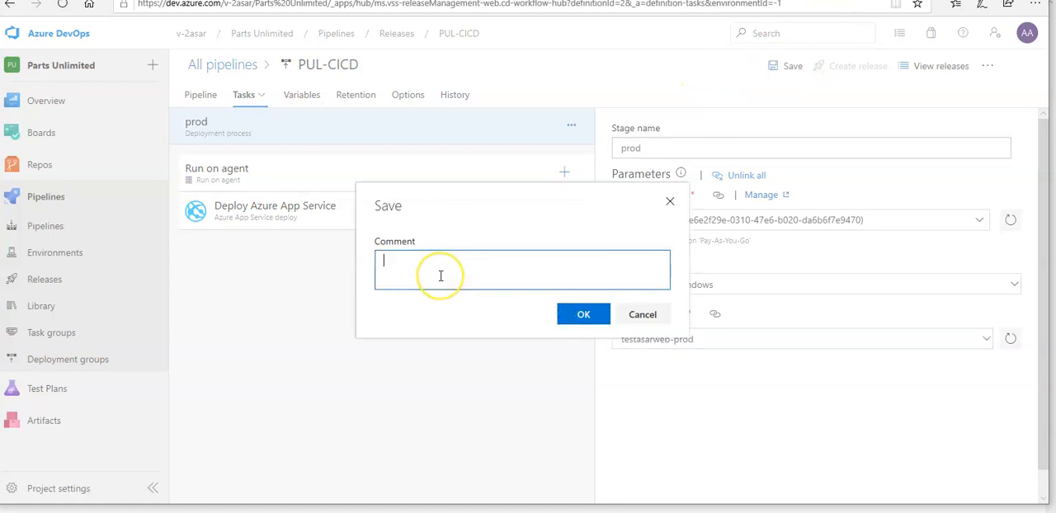
{"action": "type", "text": "save"}
{"action": "left_click", "coordinate": [582, 318]}
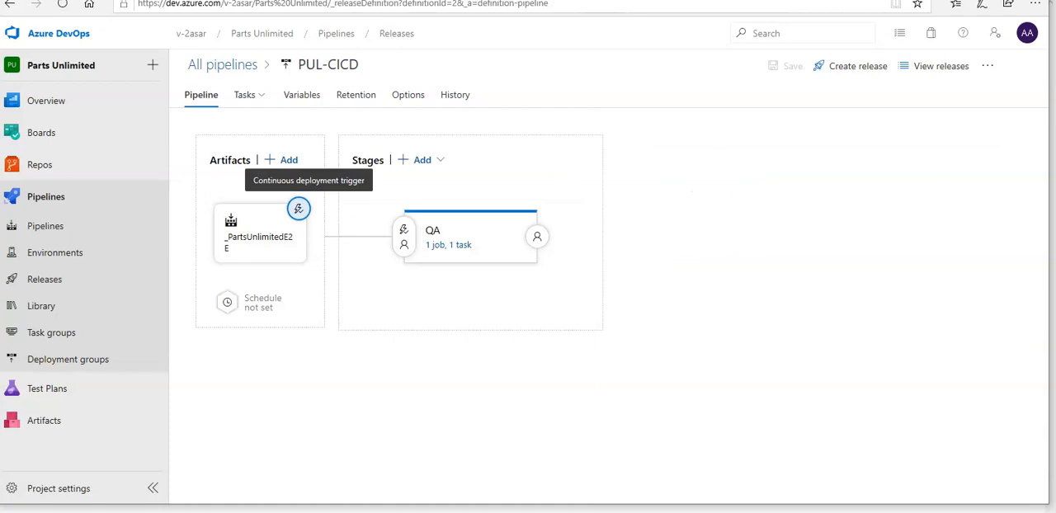
Step: Edit _Layout.cshtml in the repository, changing the logo version text to v2.3, and commit to master
{"action": "mouse_move", "coordinate": [37, 165]}
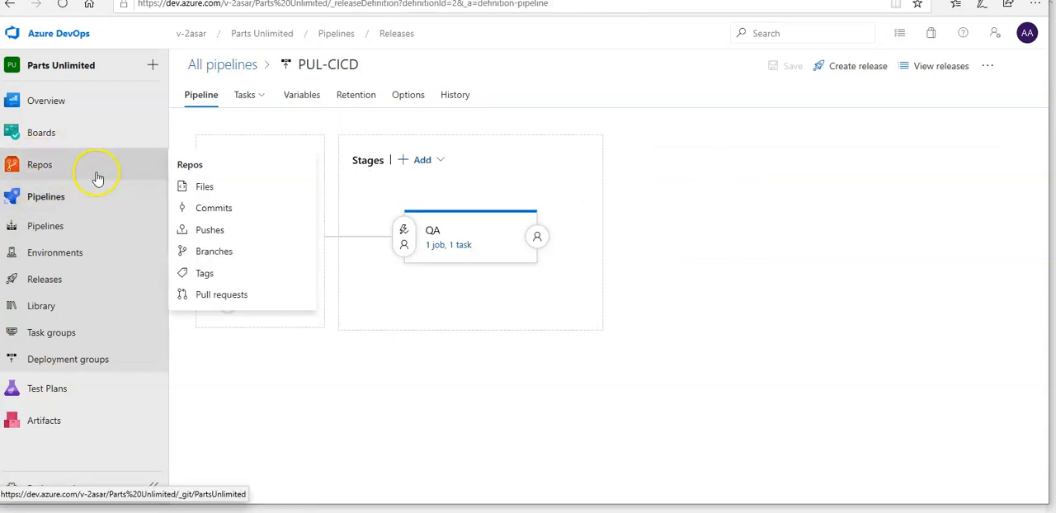
{"action": "left_click", "coordinate": [198, 190]}
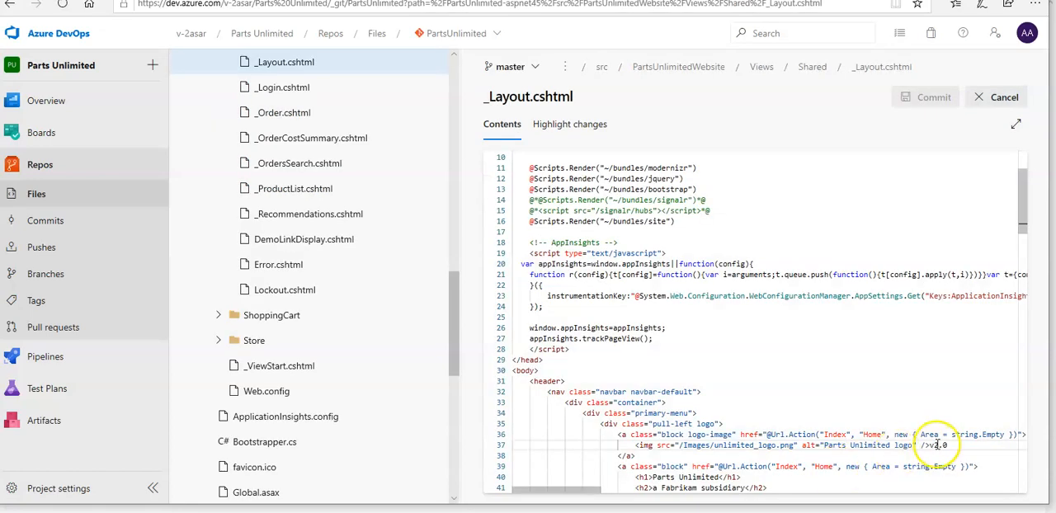
{"action": "key", "text": "BackSpace"}
{"action": "type", "text": "3"}
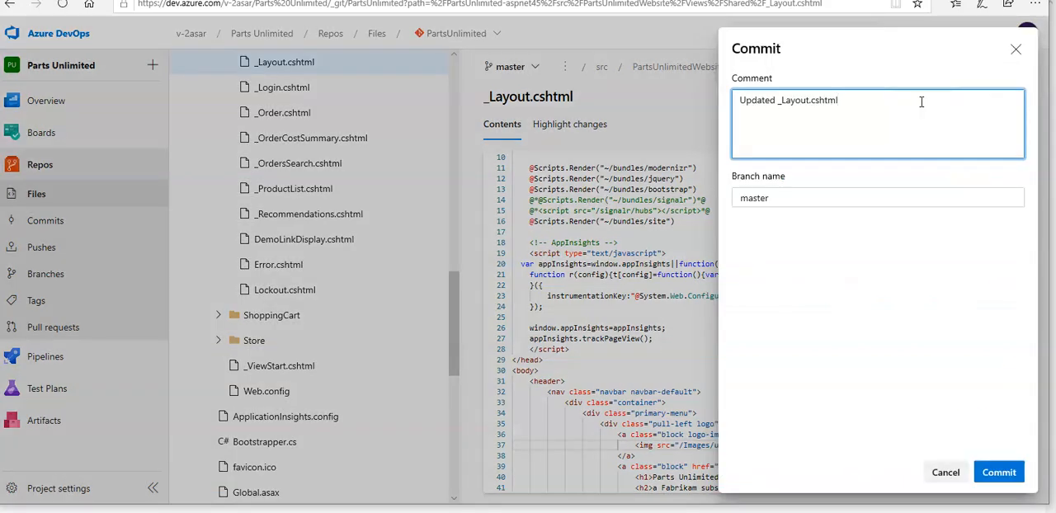
{"action": "left_click", "coordinate": [1000, 474]}
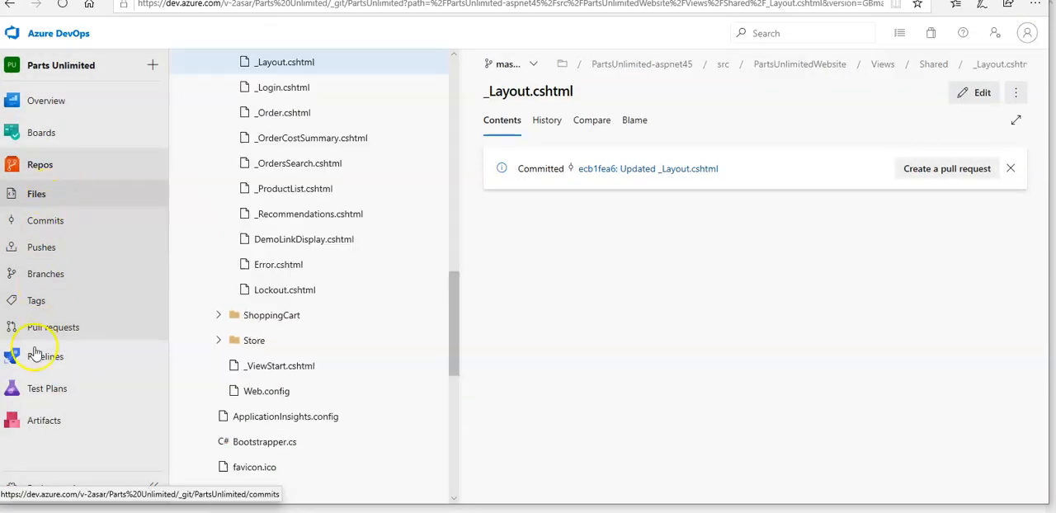
Step: Open the latest PartsUnlimitedE2E build run and review its job logs
{"action": "mouse_move", "coordinate": [37, 367]}
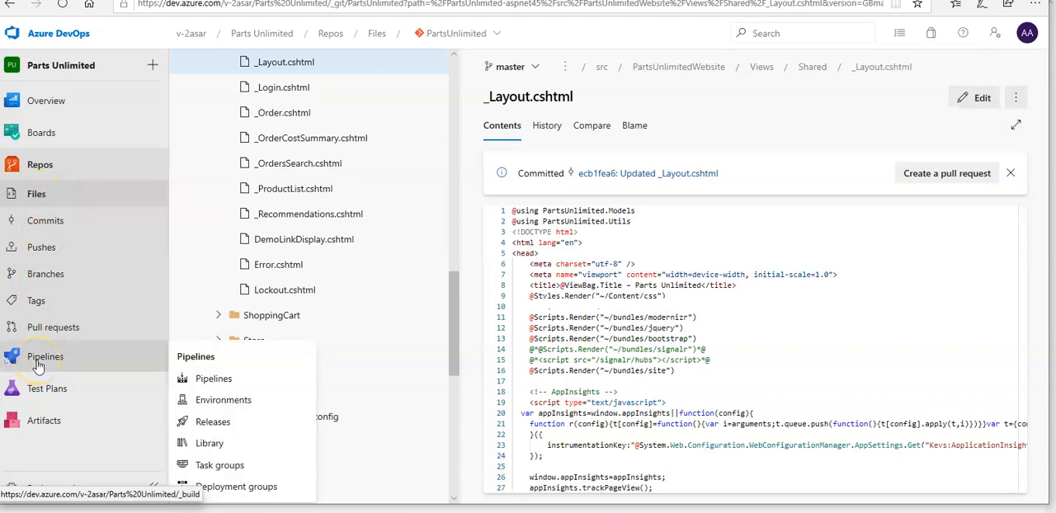
{"action": "left_click", "coordinate": [211, 386]}
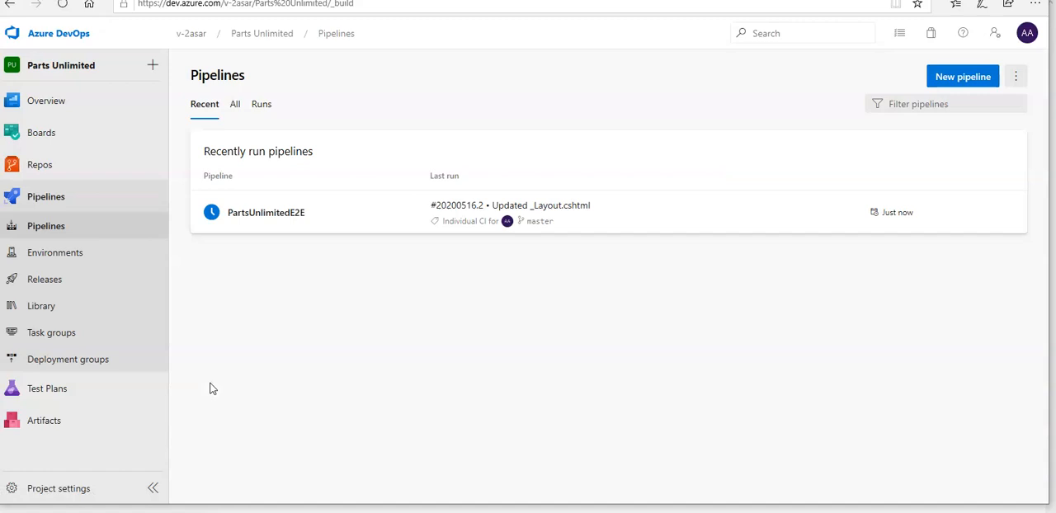
{"action": "left_click", "coordinate": [277, 221]}
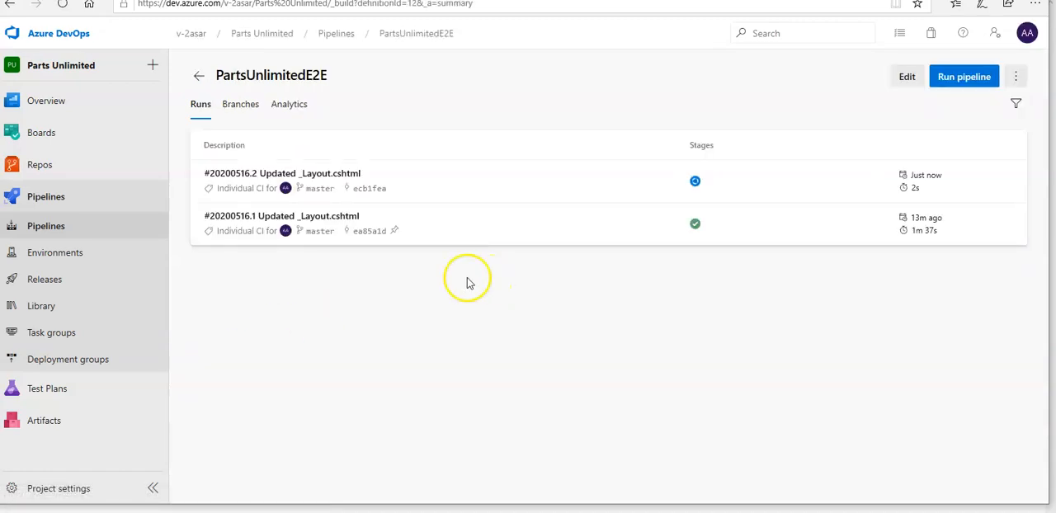
{"action": "left_click", "coordinate": [295, 180]}
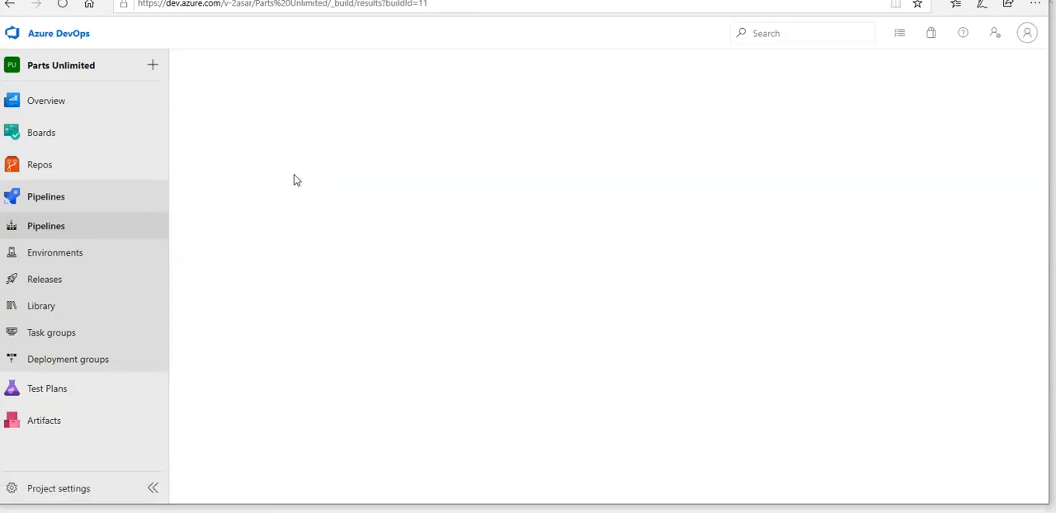
{"action": "left_click", "coordinate": [239, 341]}
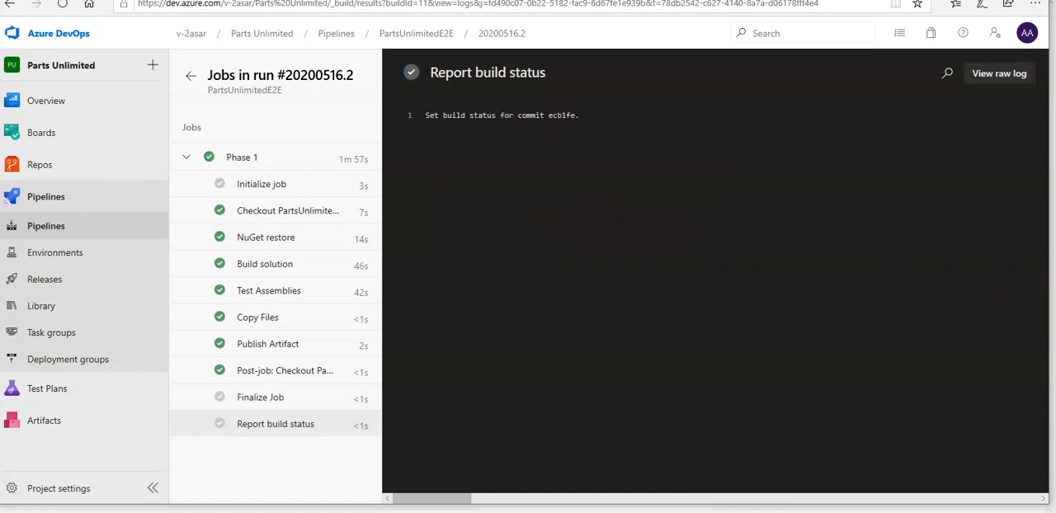
Step: Open Release-2 of PUL-CICD and view the QA stage's post-deployment gates log
{"action": "left_click", "coordinate": [52, 282]}
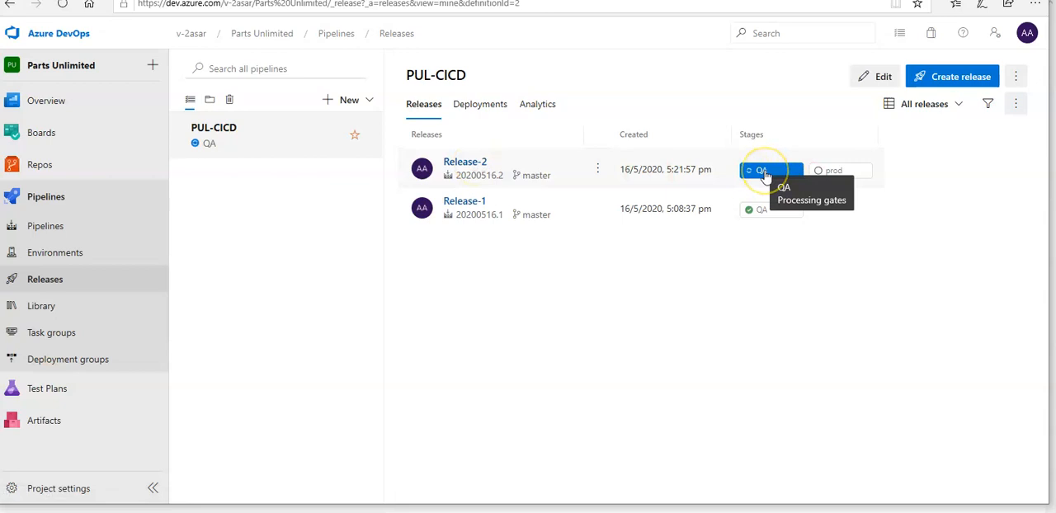
{"action": "left_click", "coordinate": [765, 173]}
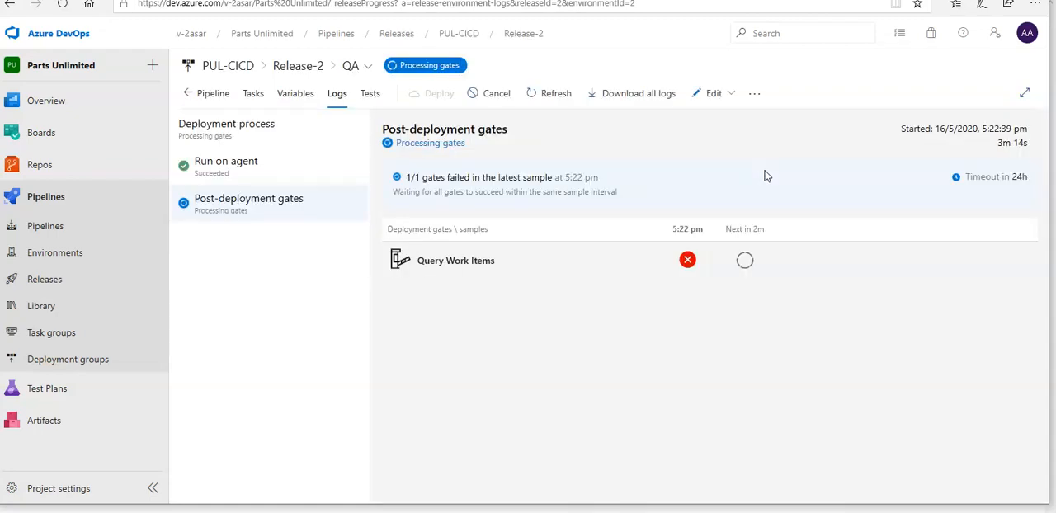
{"action": "mouse_move", "coordinate": [690, 277]}
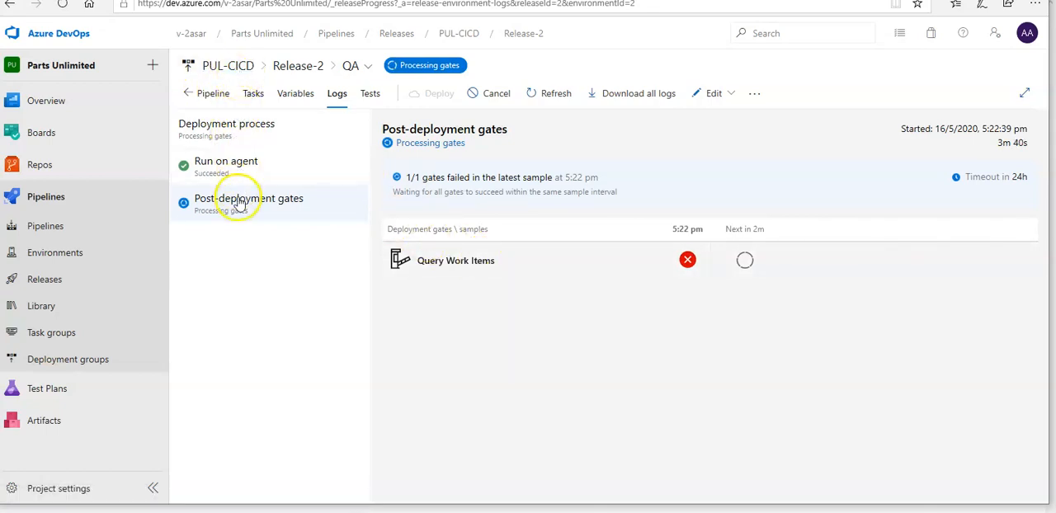
Step: Return to the release pipeline view and inspect the QA stage's Query Work Items gate evaluation
{"action": "left_click", "coordinate": [218, 96]}
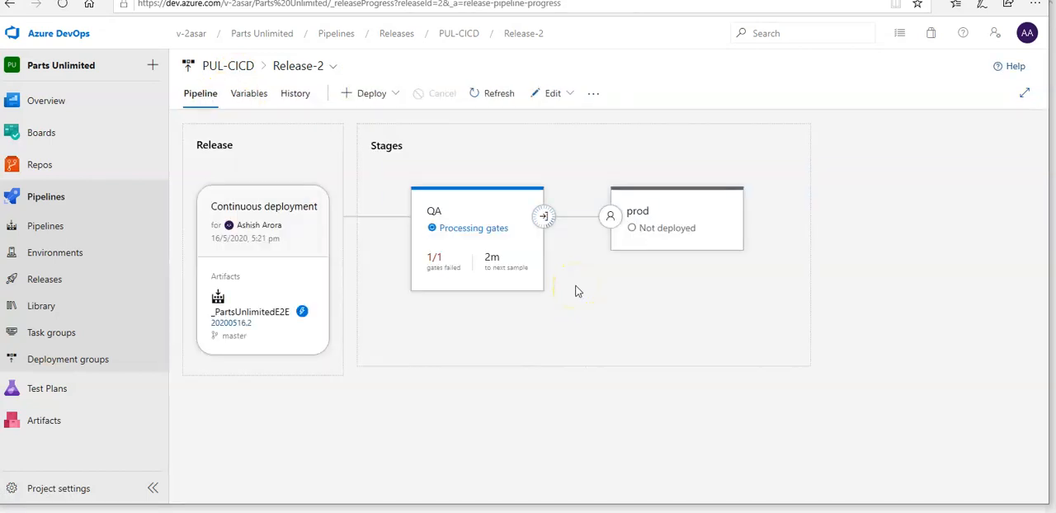
{"action": "mouse_move", "coordinate": [547, 224]}
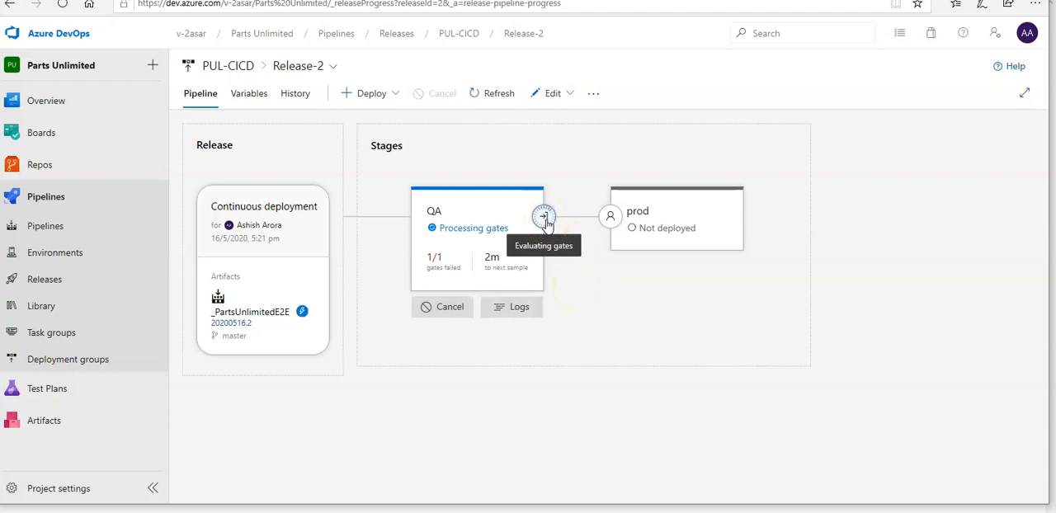
{"action": "left_click", "coordinate": [544, 218]}
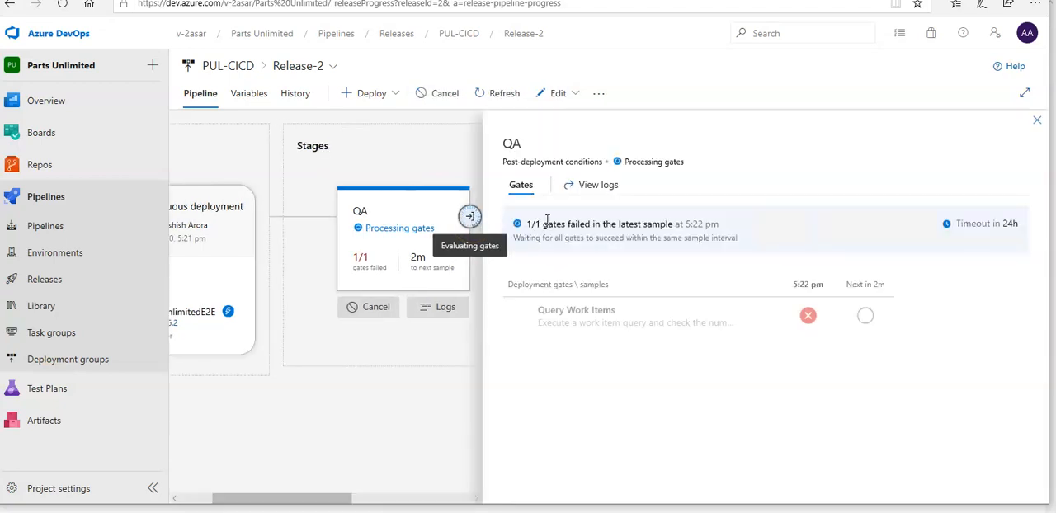
{"action": "left_click", "coordinate": [612, 322]}
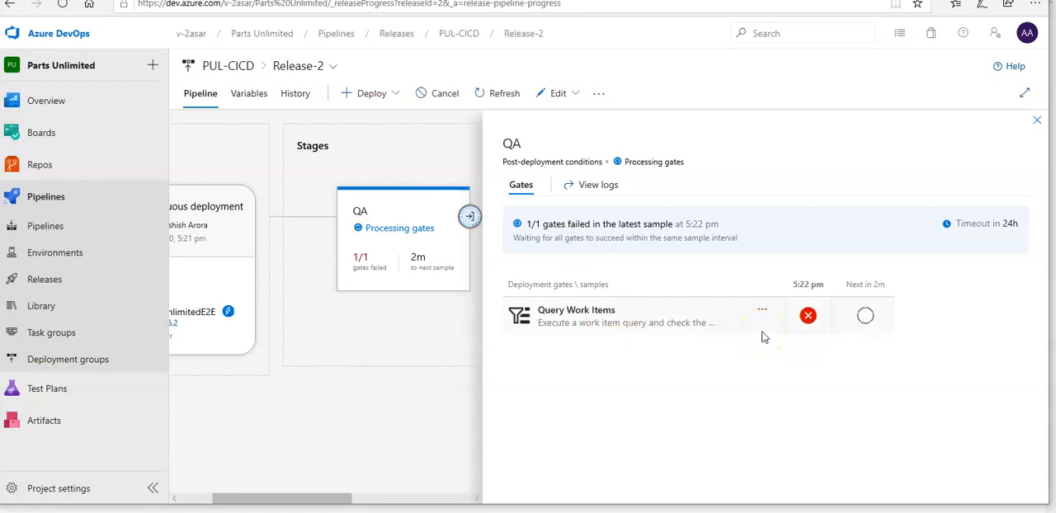
Step: Open the Critical Bugs shared query from Boards Queries in a new browser tab
{"action": "left_click", "coordinate": [727, 331]}
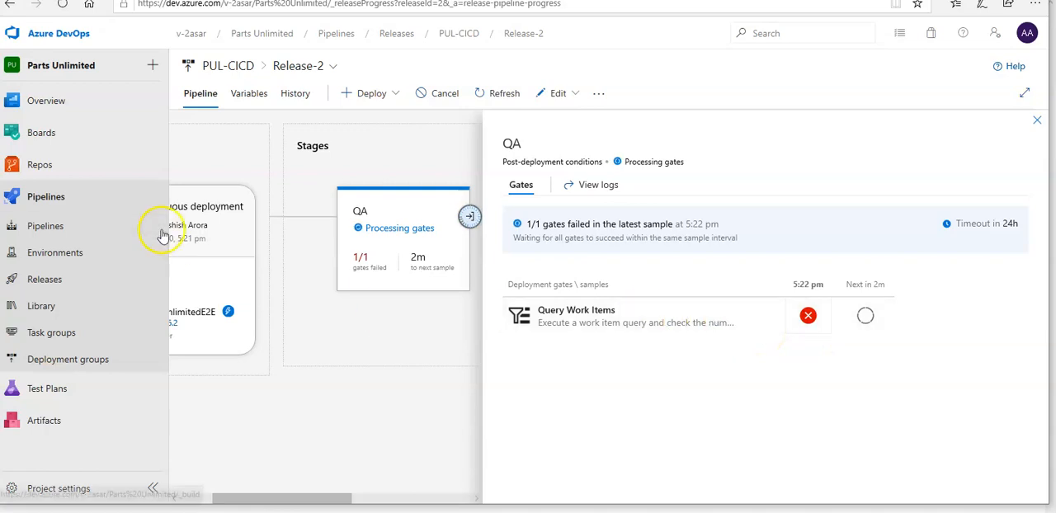
{"action": "mouse_move", "coordinate": [26, 134]}
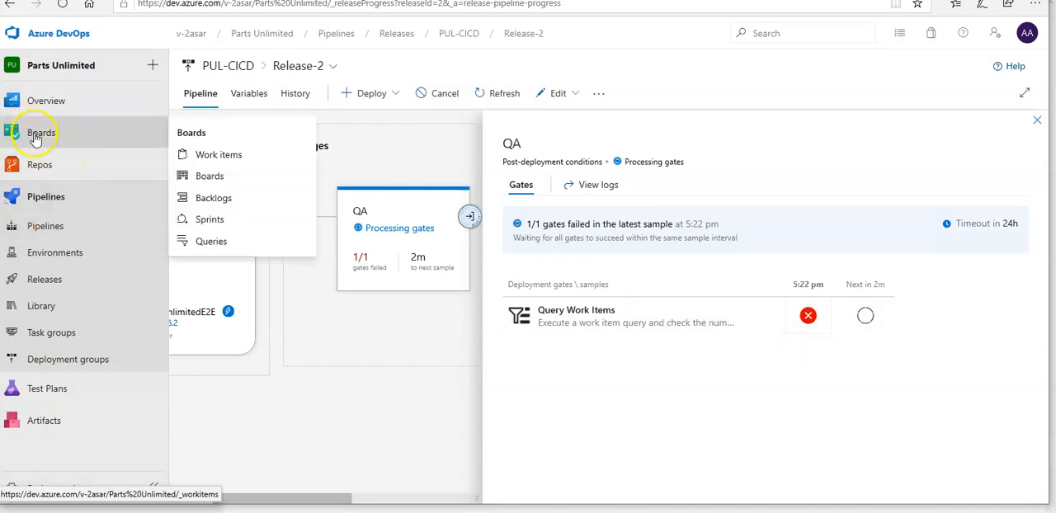
{"action": "right_click", "coordinate": [217, 246]}
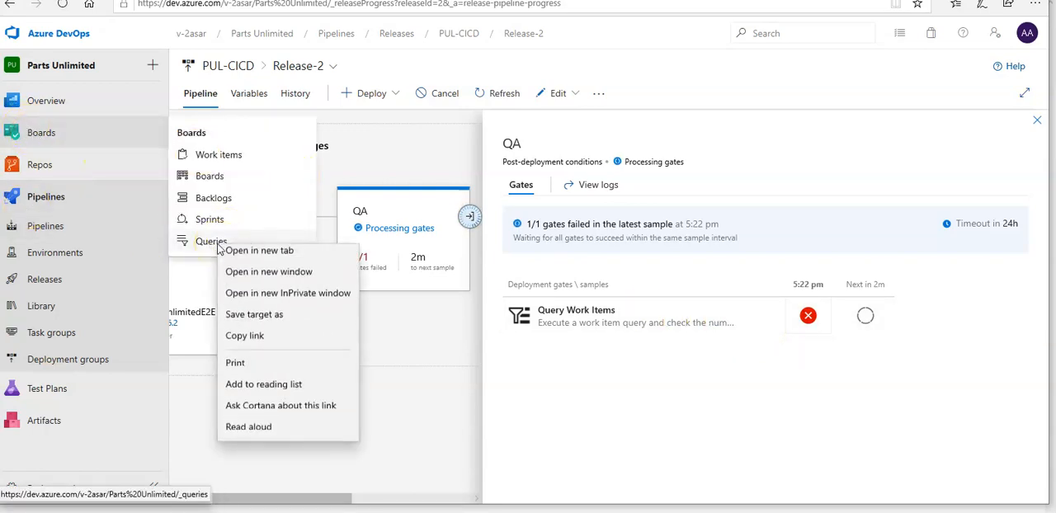
{"action": "left_click", "coordinate": [259, 263]}
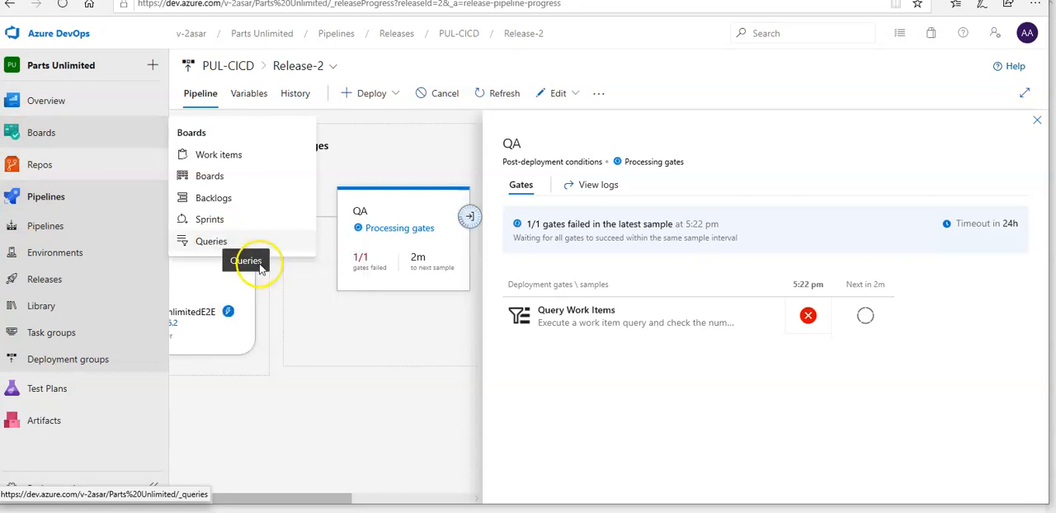
{"action": "key", "text": "ctrl+Tab"}
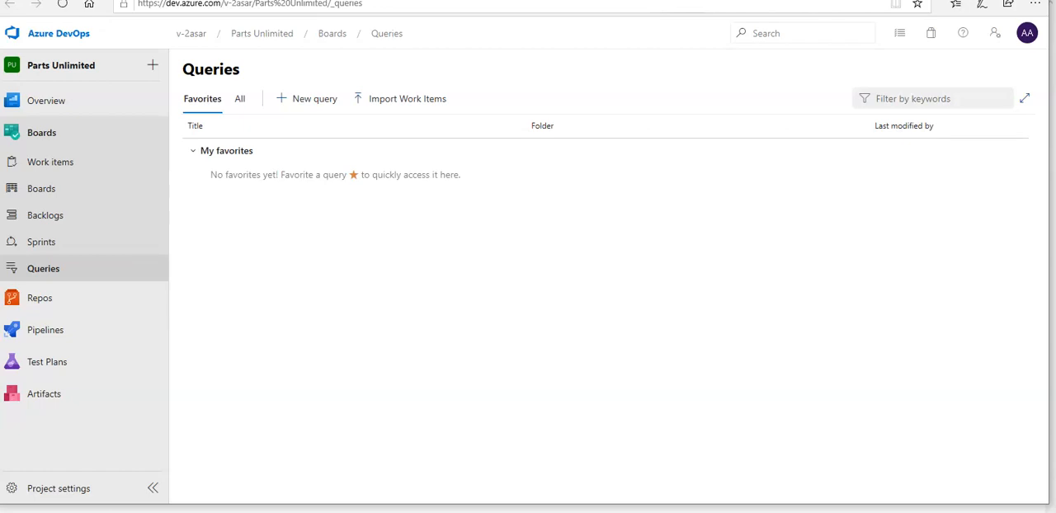
{"action": "left_click", "coordinate": [238, 100]}
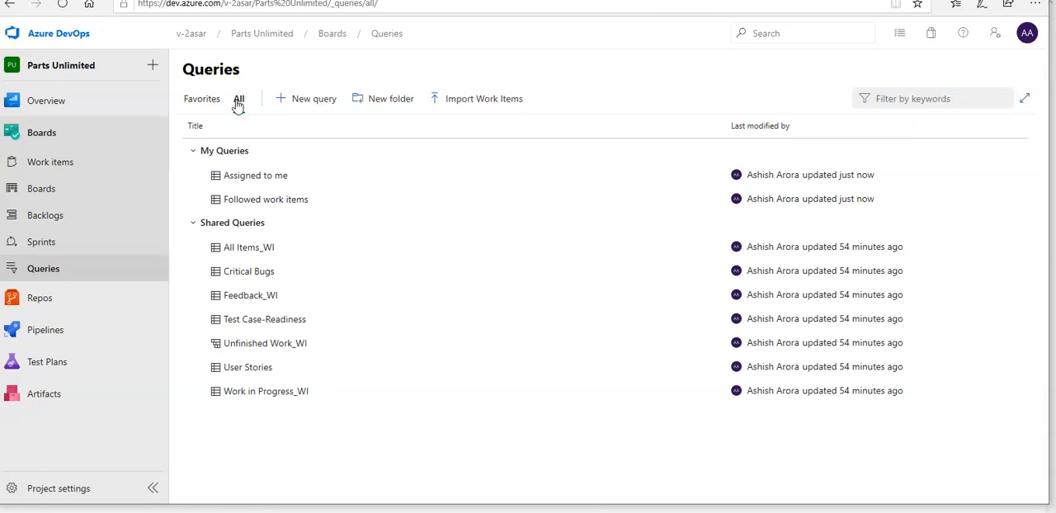
{"action": "left_click", "coordinate": [264, 278]}
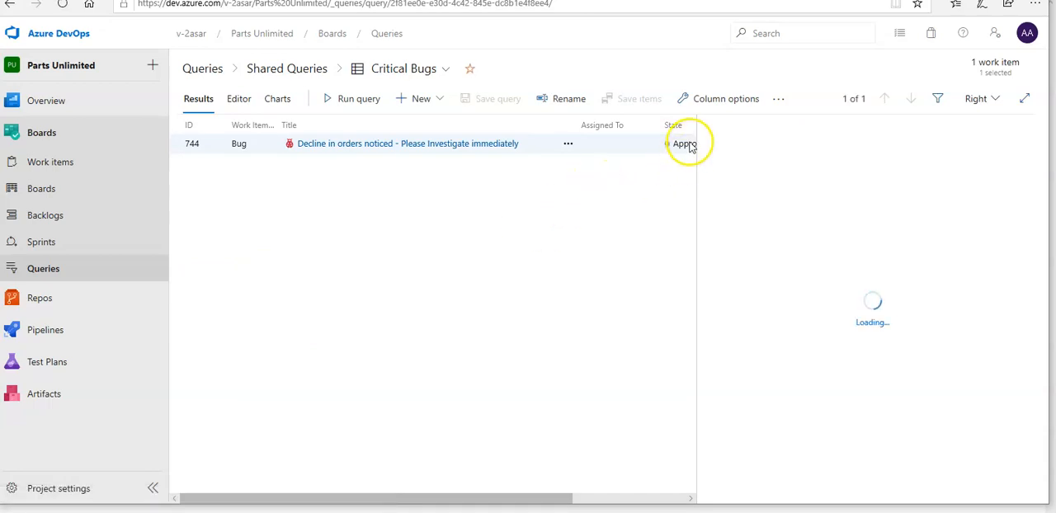
Step: Open bug 744 from the query results, set its state to Done, and save the work item
{"action": "left_click", "coordinate": [663, 497]}
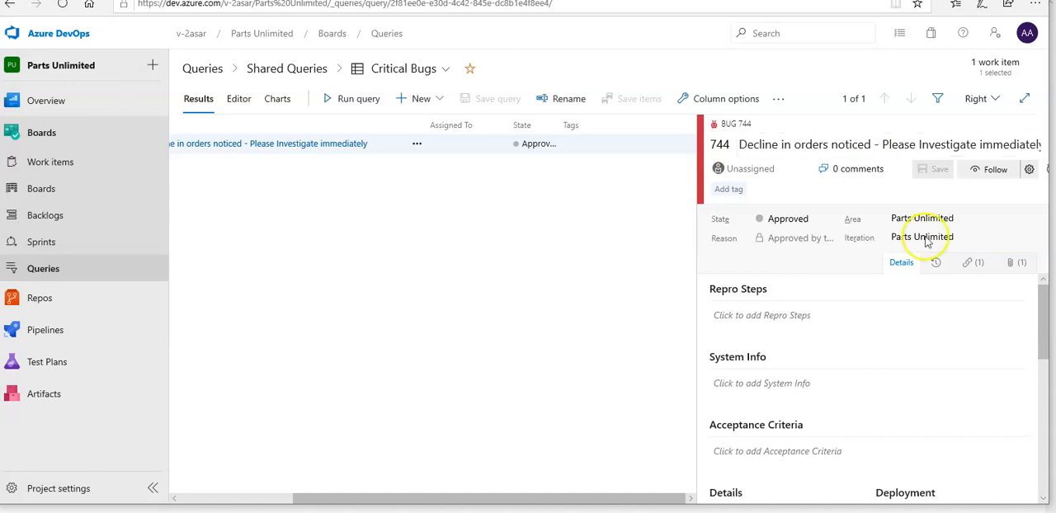
{"action": "scroll", "coordinate": [856, 333], "scroll_direction": "down", "scroll_amount": 3}
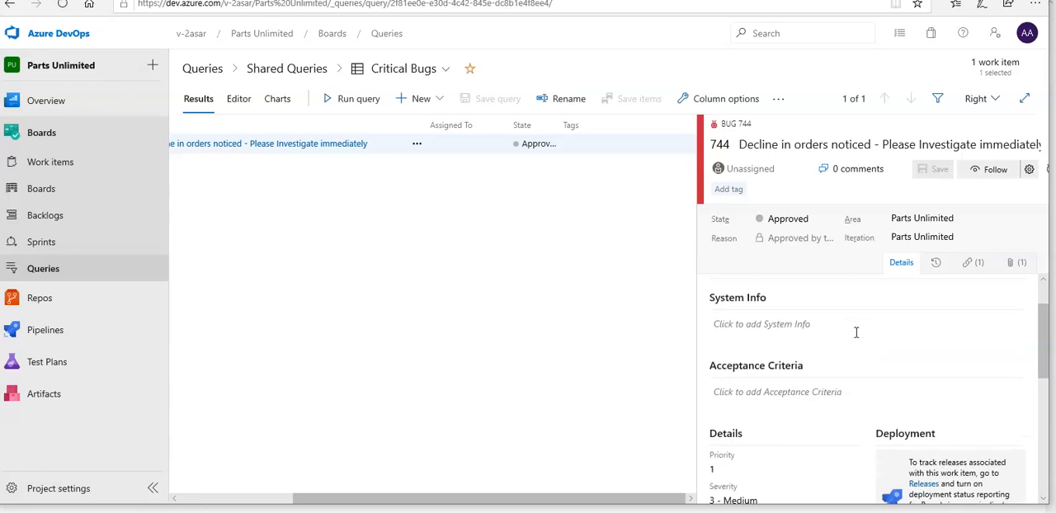
{"action": "scroll", "coordinate": [857, 333], "scroll_direction": "up", "scroll_amount": 3}
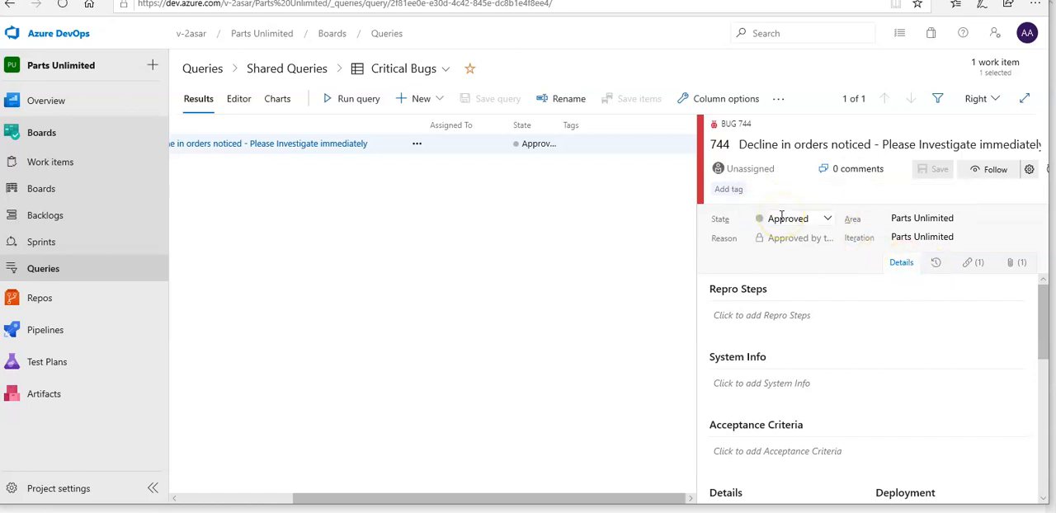
{"action": "left_click", "coordinate": [828, 222]}
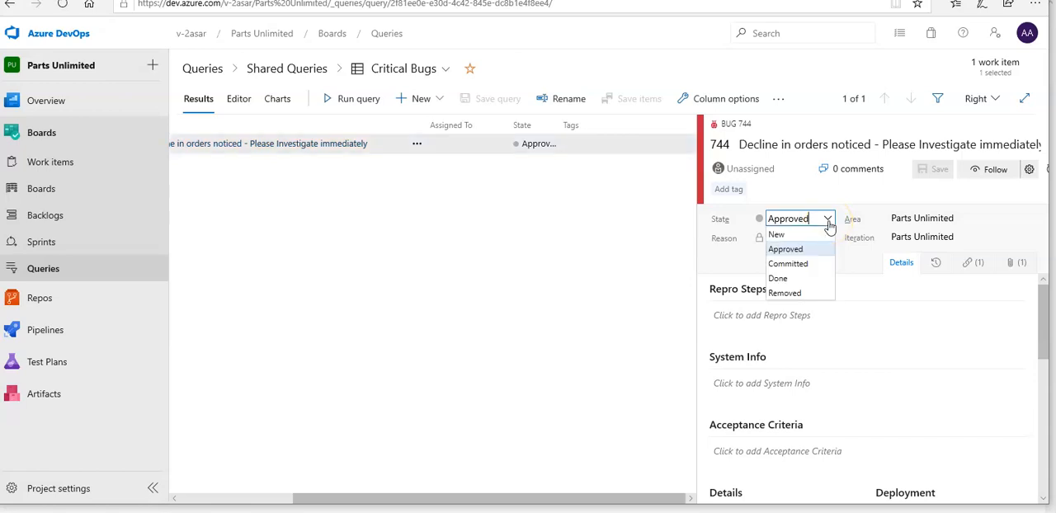
{"action": "left_click", "coordinate": [796, 279]}
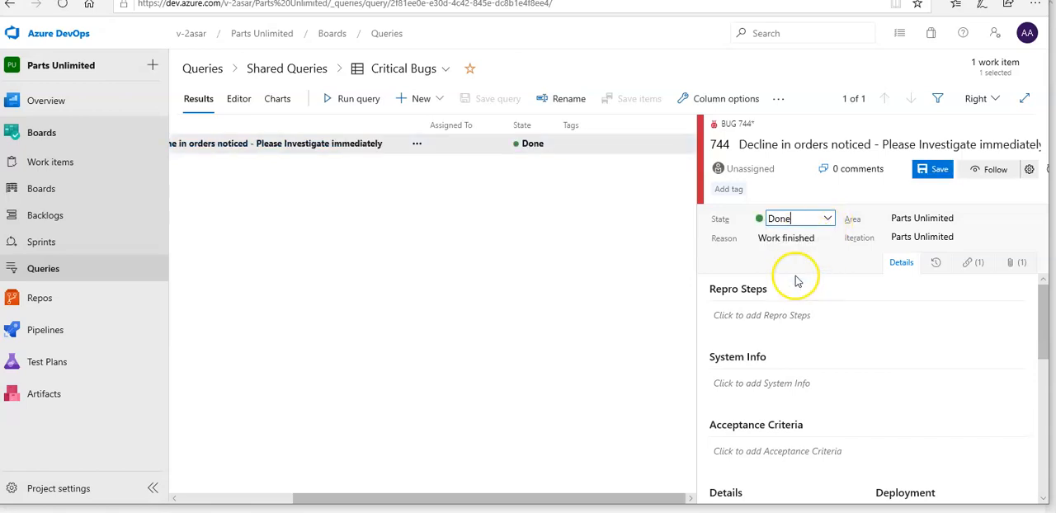
{"action": "left_click", "coordinate": [940, 173]}
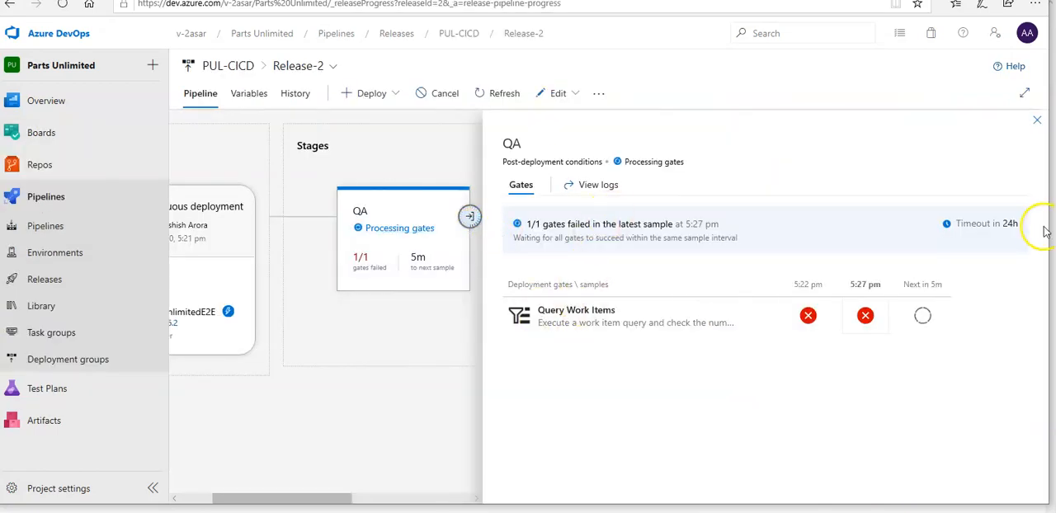
Step: Close the QA gates panel and monitor the release pipeline until the QA stage's gates are re-evaluated
{"action": "left_click", "coordinate": [1036, 123]}
{"action": "mouse_move", "coordinate": [536, 264]}
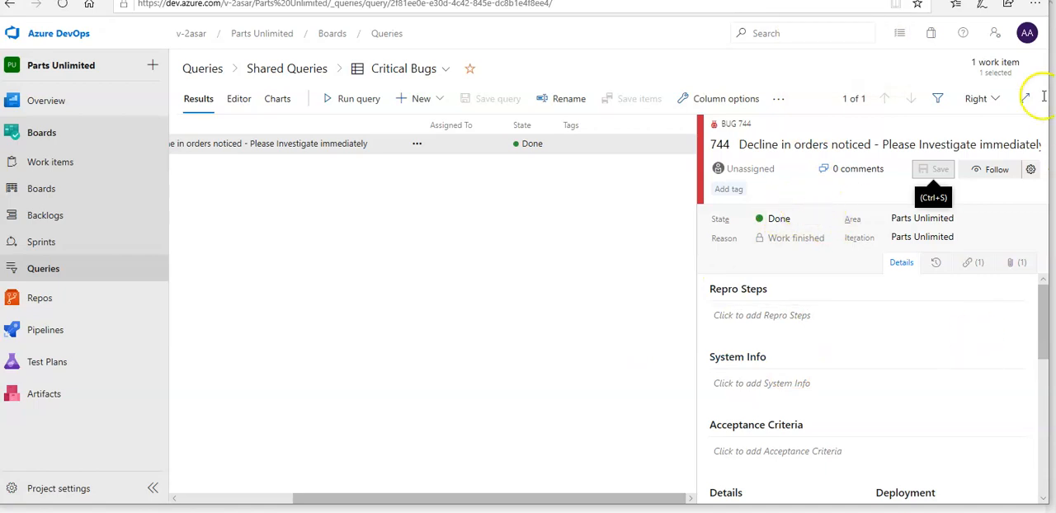
{"action": "left_click", "coordinate": [289, 73]}
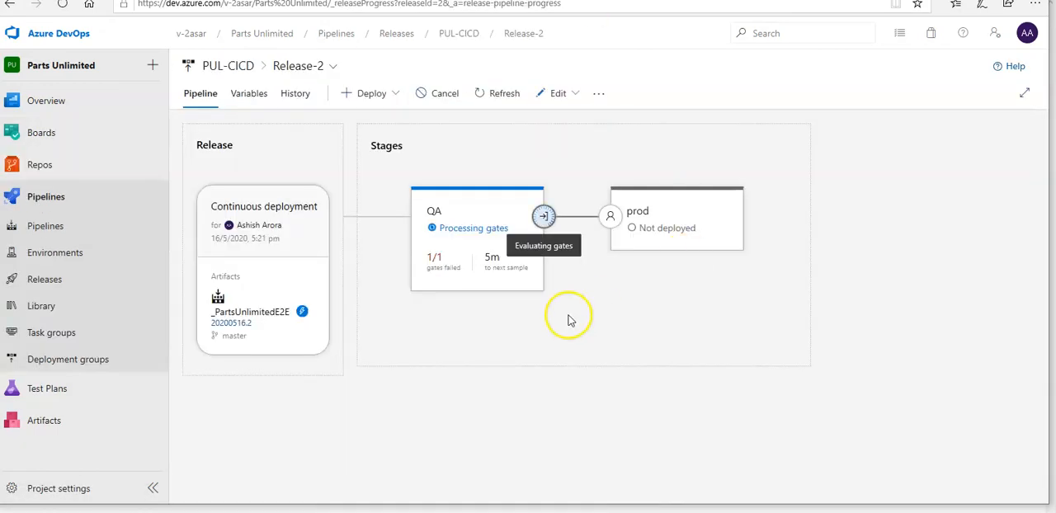
{"action": "mouse_move", "coordinate": [527, 322]}
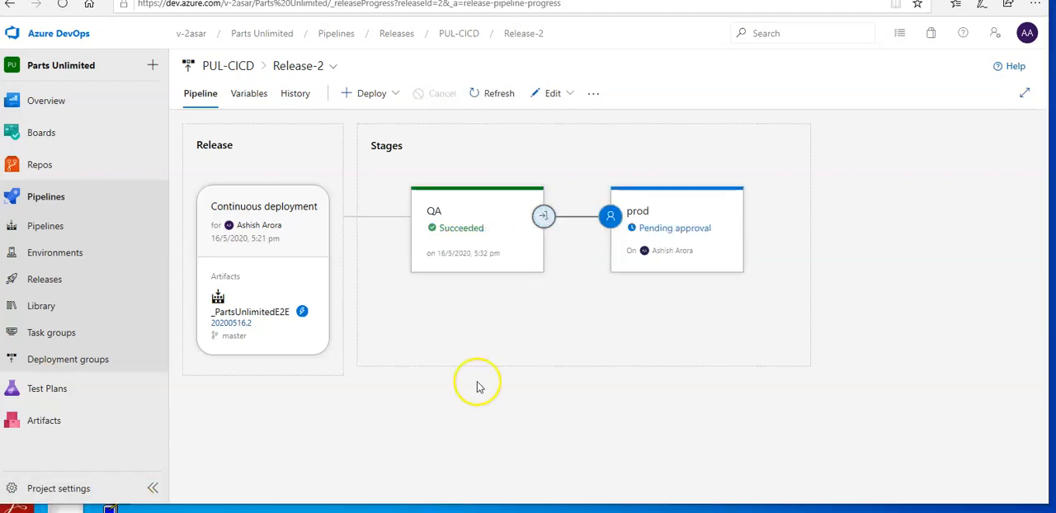
{"action": "mouse_move", "coordinate": [472, 236]}
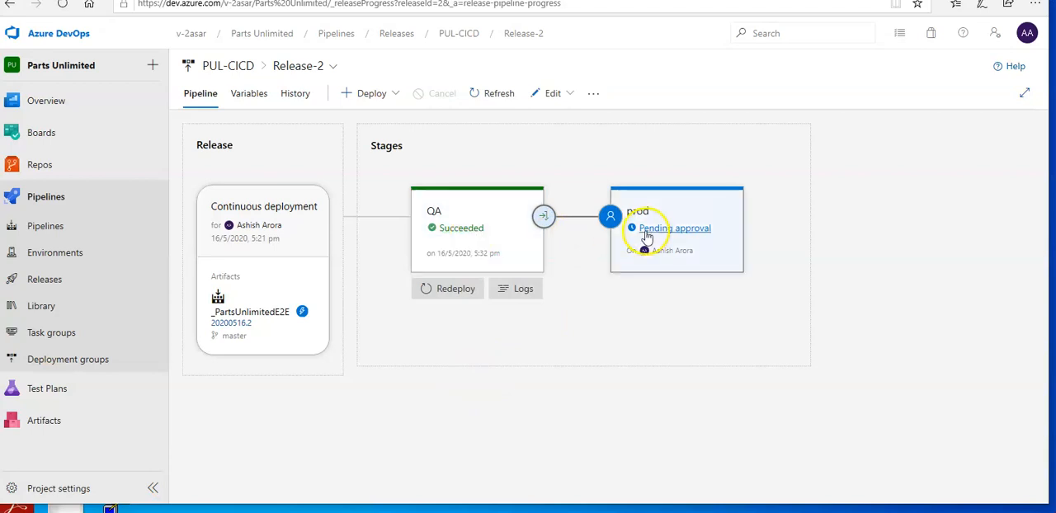
{"action": "mouse_move", "coordinate": [653, 234]}
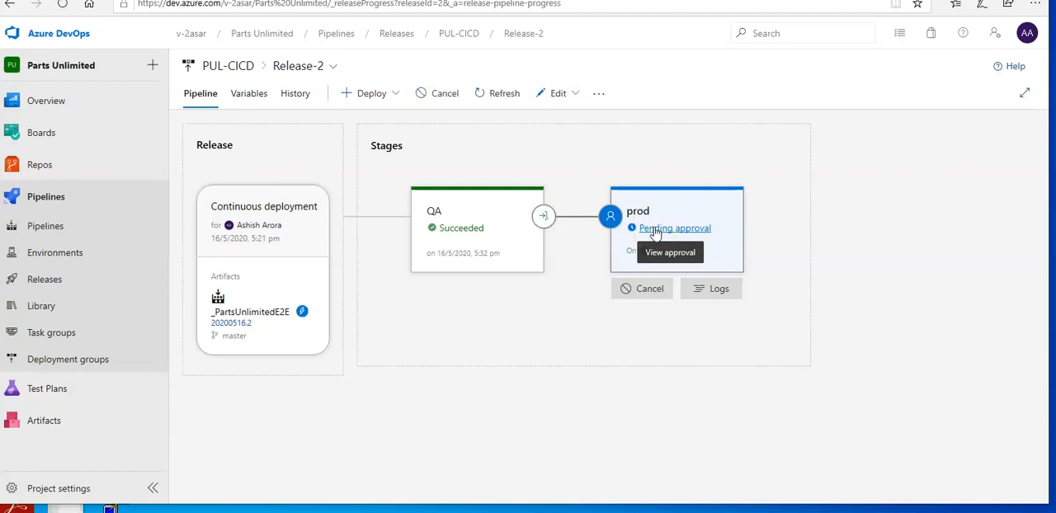
Step: Open the prod stage's pending approval, view its pre-deployment approval logs, and close the approval panel
{"action": "left_click", "coordinate": [654, 232]}
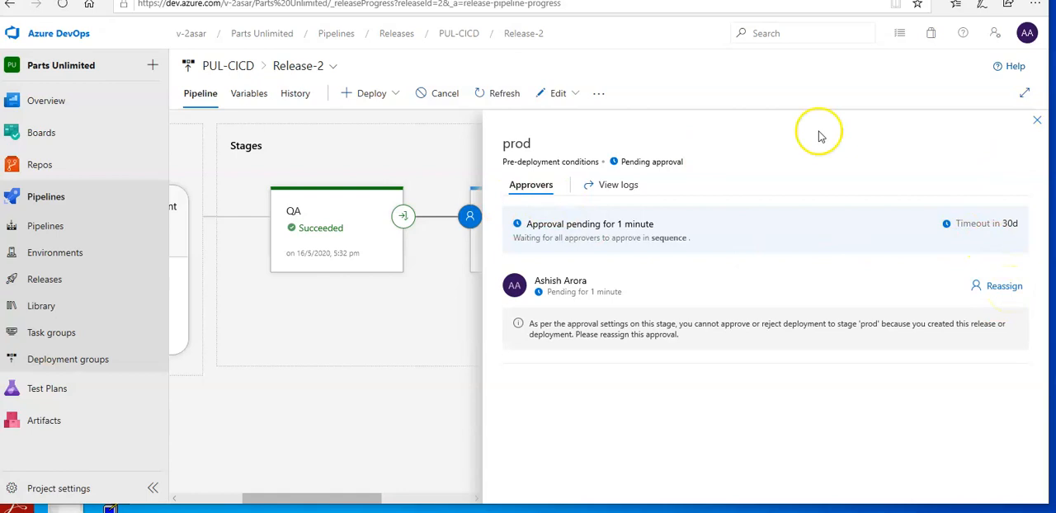
{"action": "left_click", "coordinate": [1038, 122]}
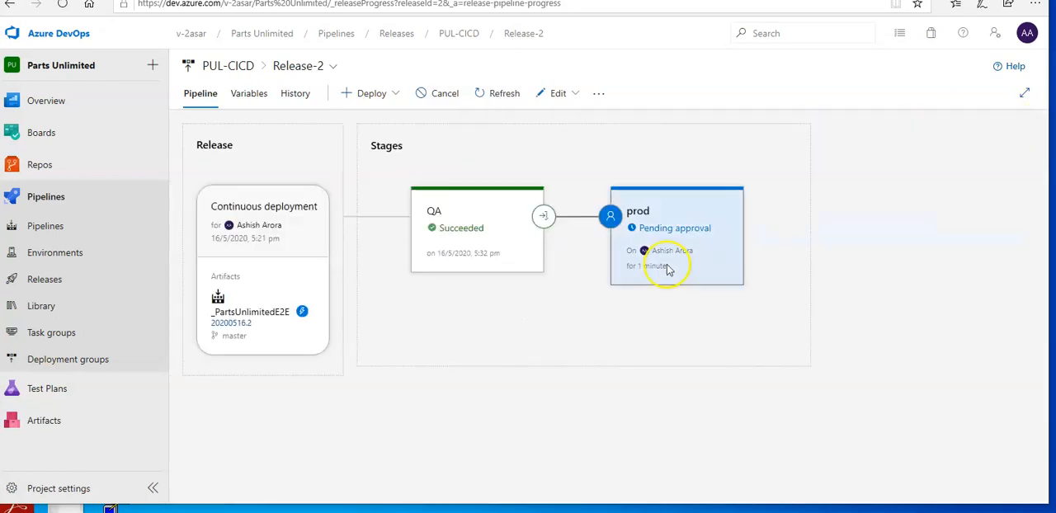
{"action": "mouse_move", "coordinate": [637, 264]}
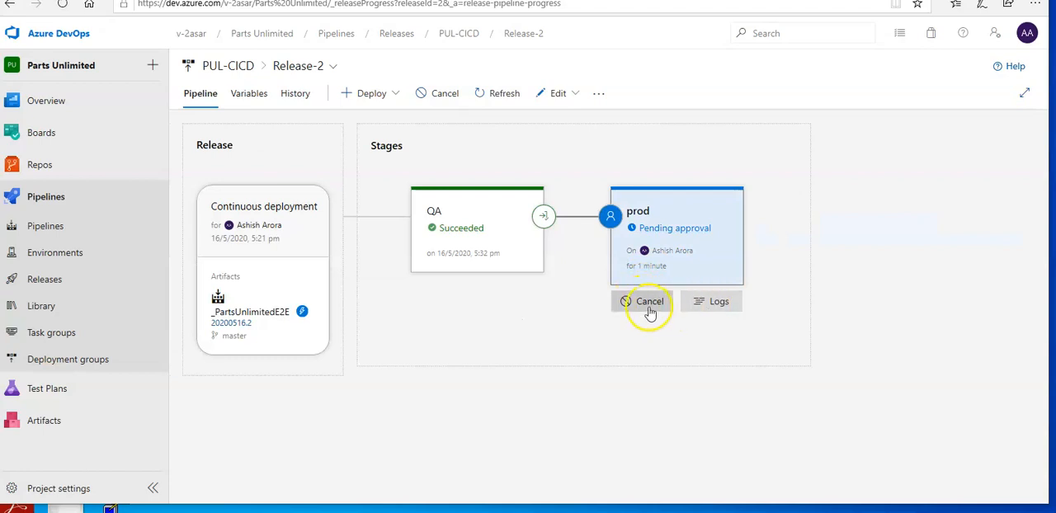
{"action": "left_click", "coordinate": [675, 229]}
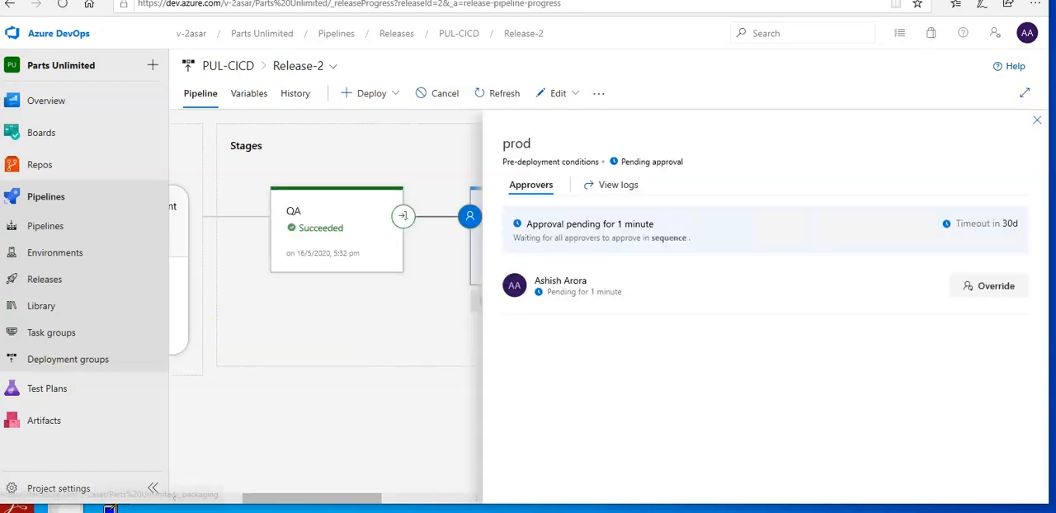
{"action": "left_click", "coordinate": [608, 181]}
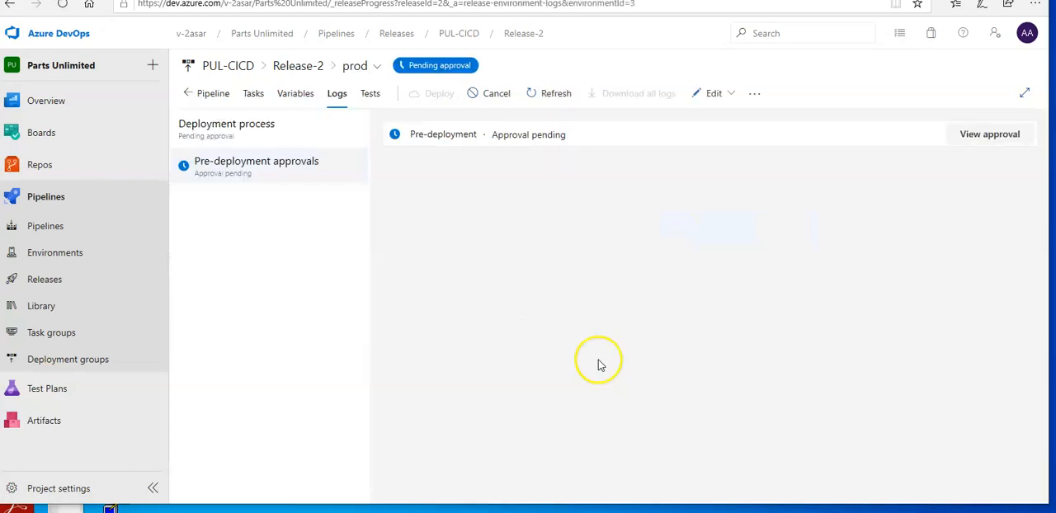
{"action": "left_click", "coordinate": [980, 149]}
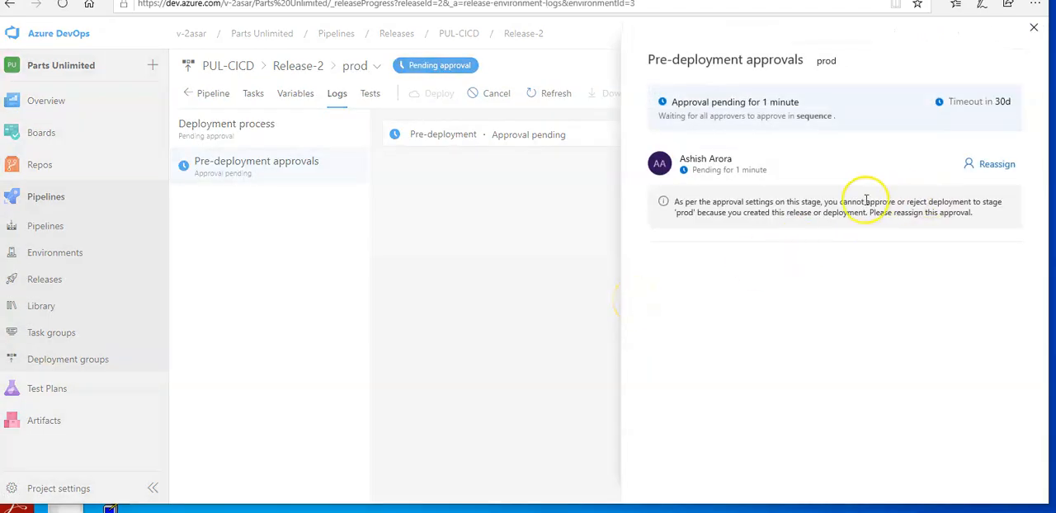
{"action": "left_click", "coordinate": [243, 415]}
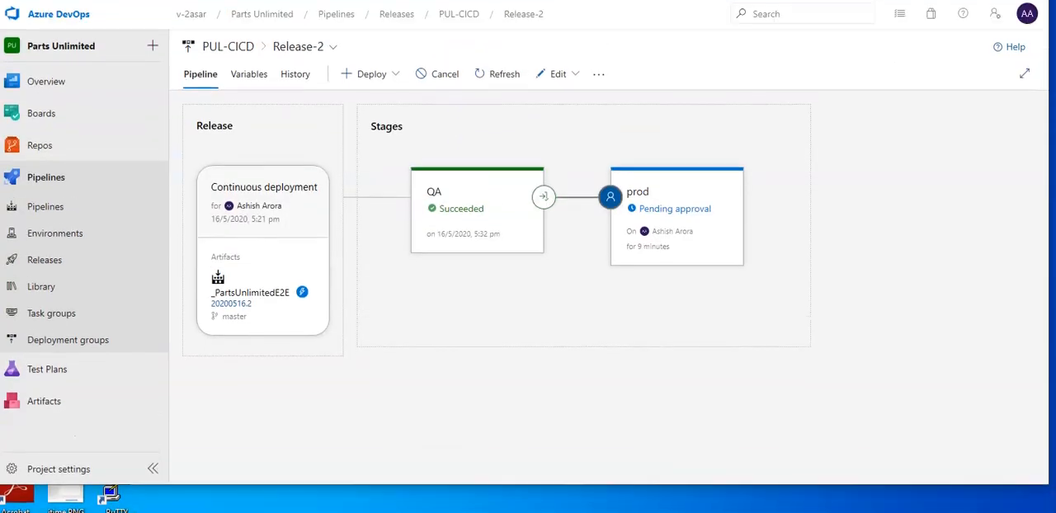
{"action": "mouse_move", "coordinate": [625, 245]}
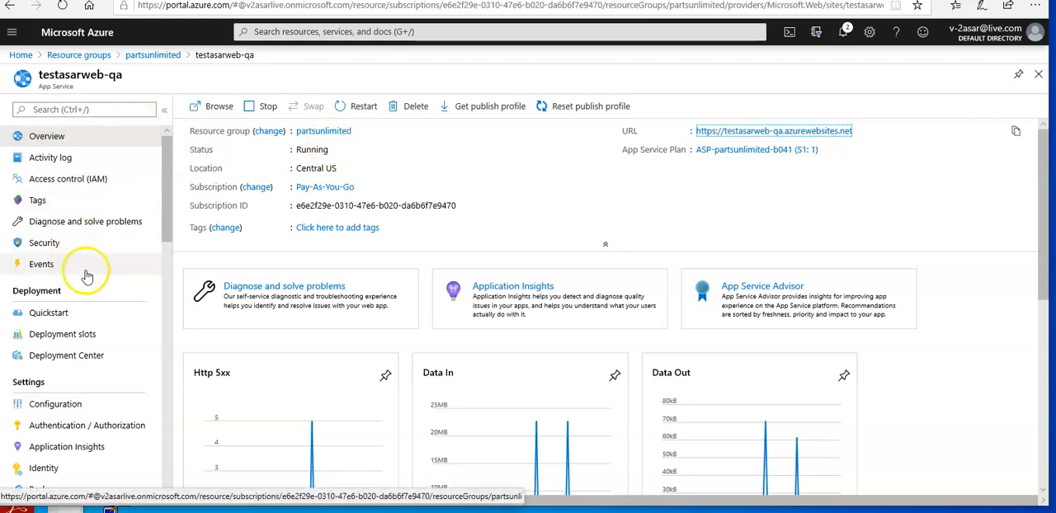
Step: In the Azure portal, add a deployment slot named stg to testasarweb-qa, cloning settings from testasarweb-qa
{"action": "left_click", "coordinate": [88, 345]}
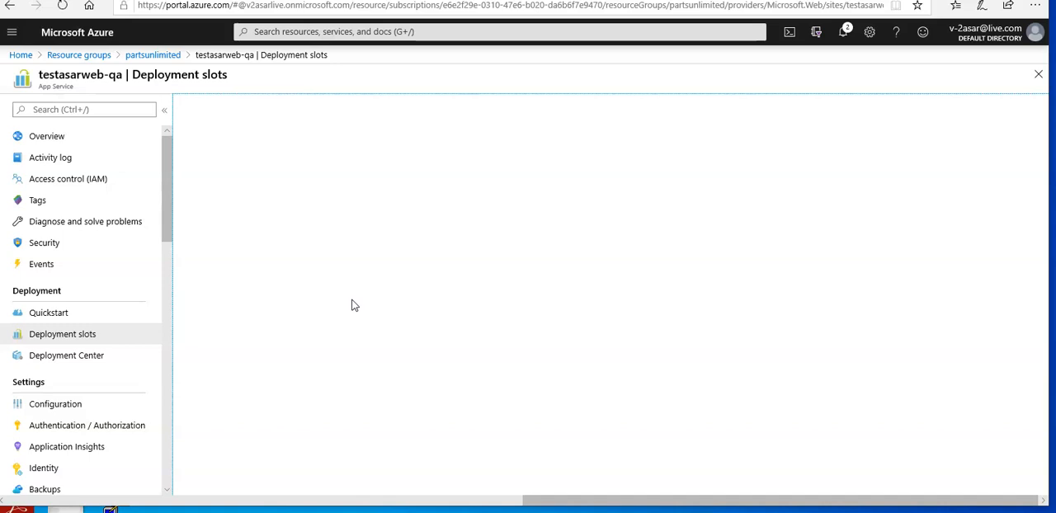
{"action": "left_click", "coordinate": [390, 265]}
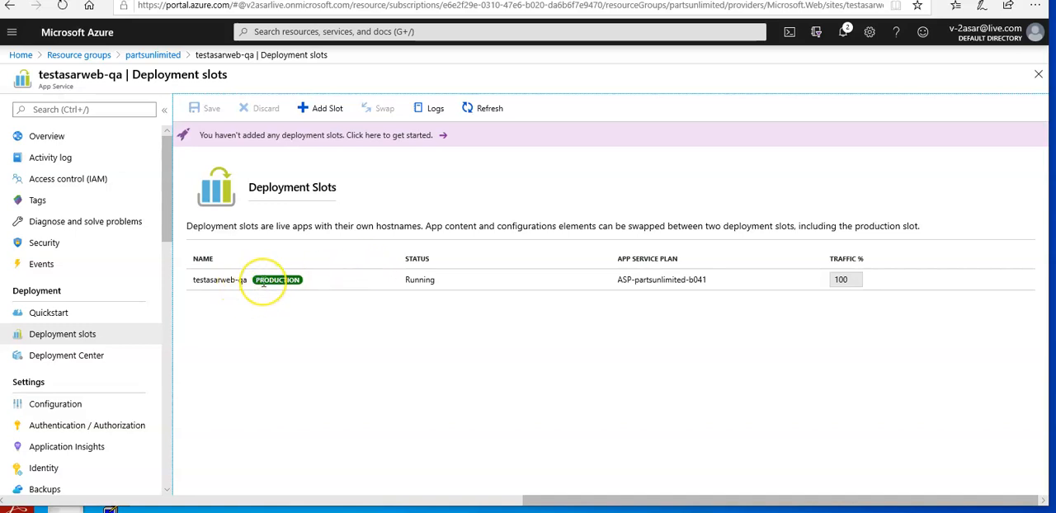
{"action": "left_click", "coordinate": [316, 113]}
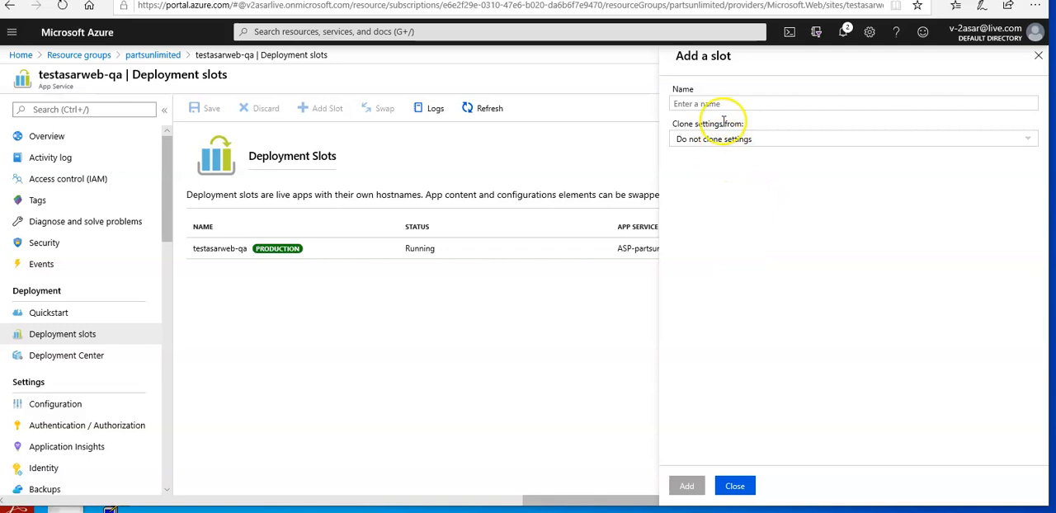
{"action": "left_click", "coordinate": [715, 104]}
{"action": "type", "text": "stg"}
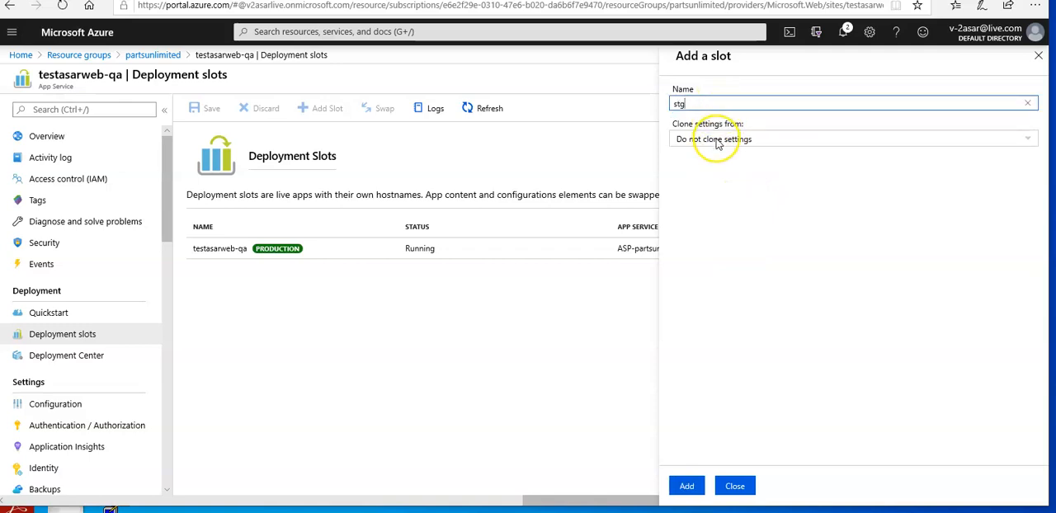
{"action": "left_click", "coordinate": [716, 139]}
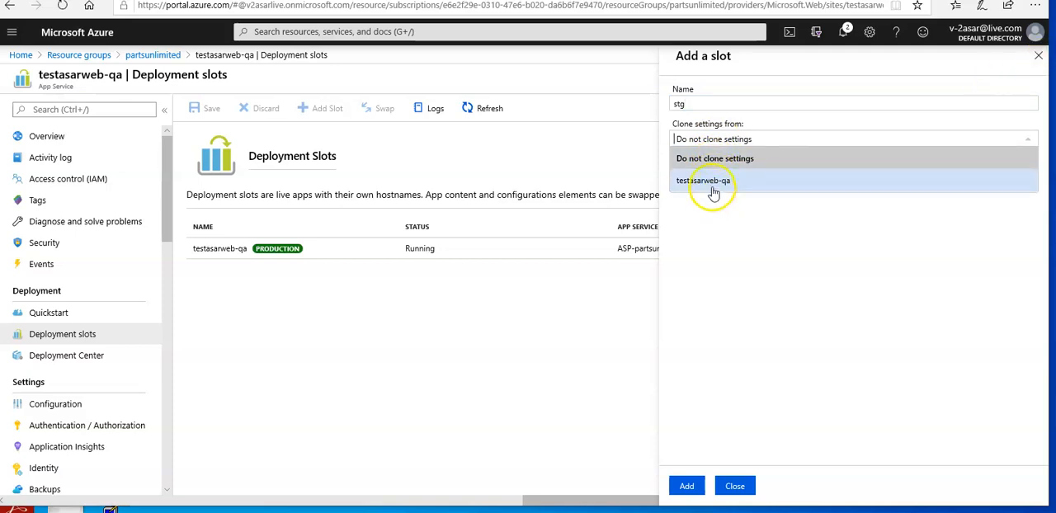
{"action": "left_click", "coordinate": [714, 181]}
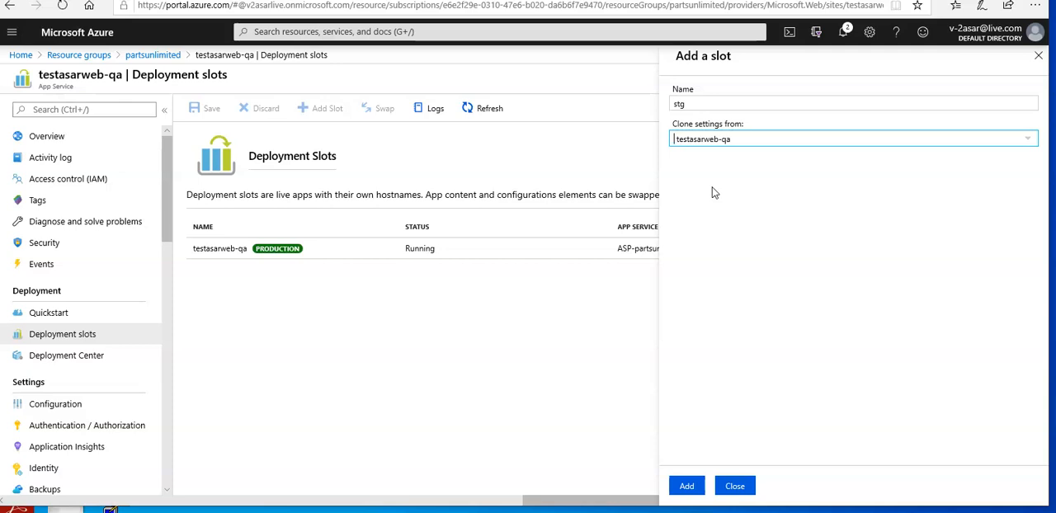
{"action": "left_click", "coordinate": [686, 486]}
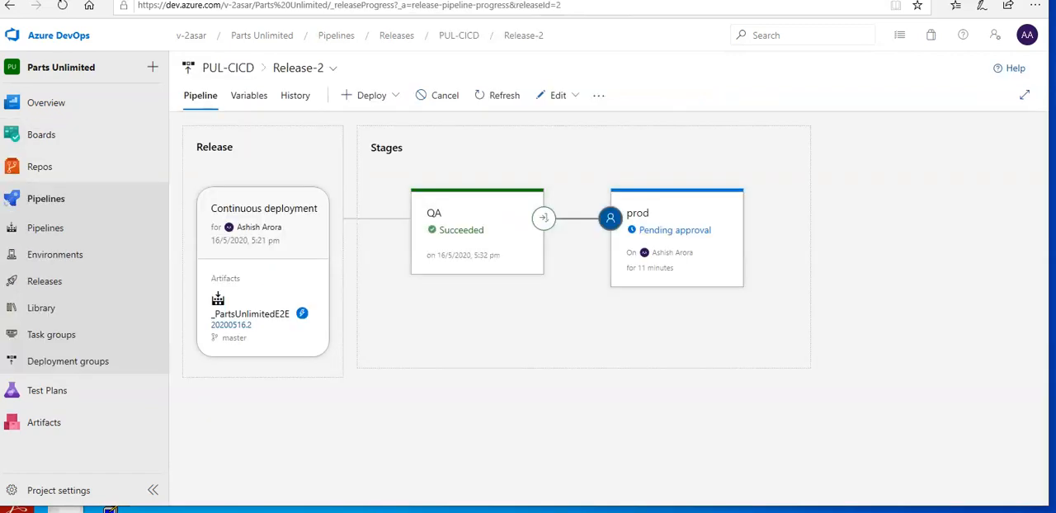
{"action": "mouse_move", "coordinate": [457, 245]}
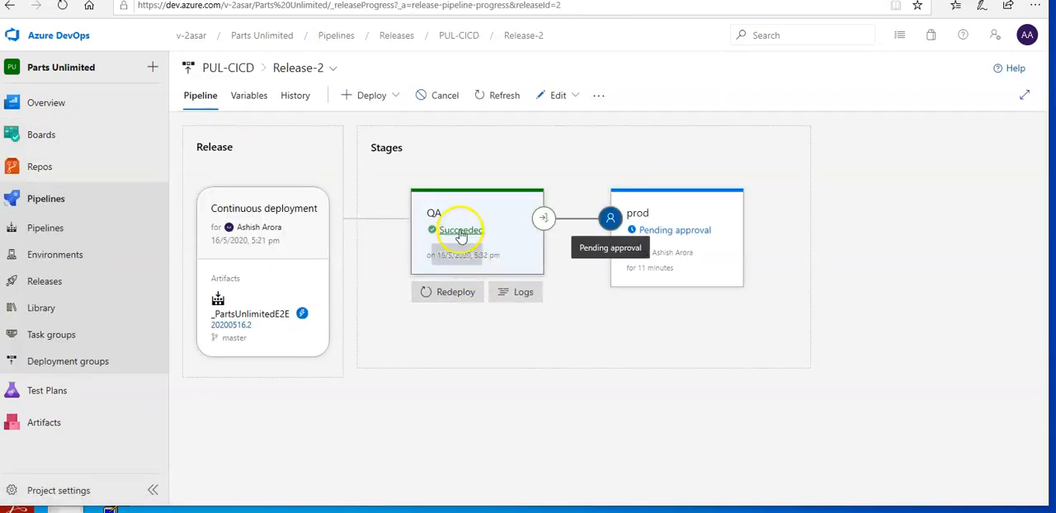
{"action": "mouse_move", "coordinate": [640, 280]}
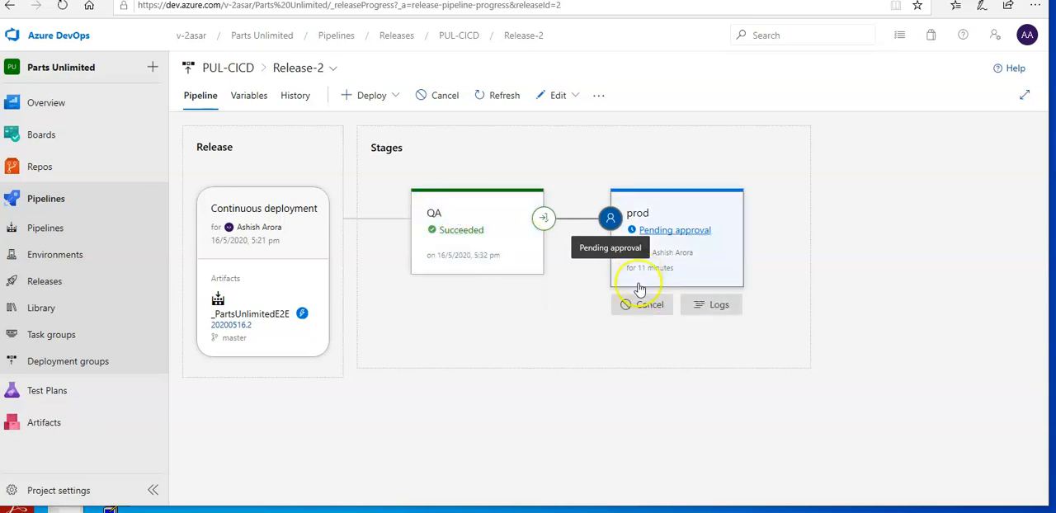
Step: Cancel the pending prod stage deployment of Release-2, entering the comment "cancrel"
{"action": "left_click", "coordinate": [641, 306]}
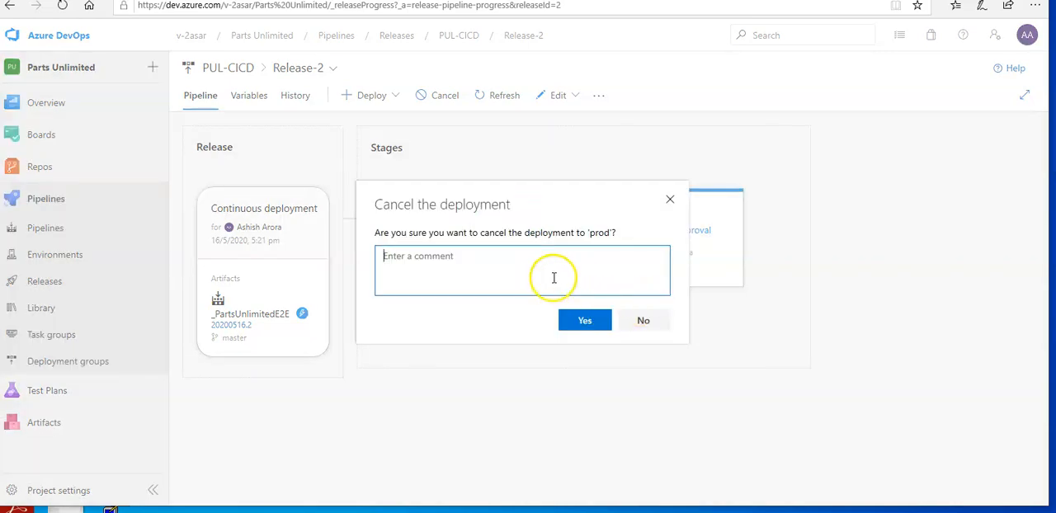
{"action": "type", "text": "cancrel"}
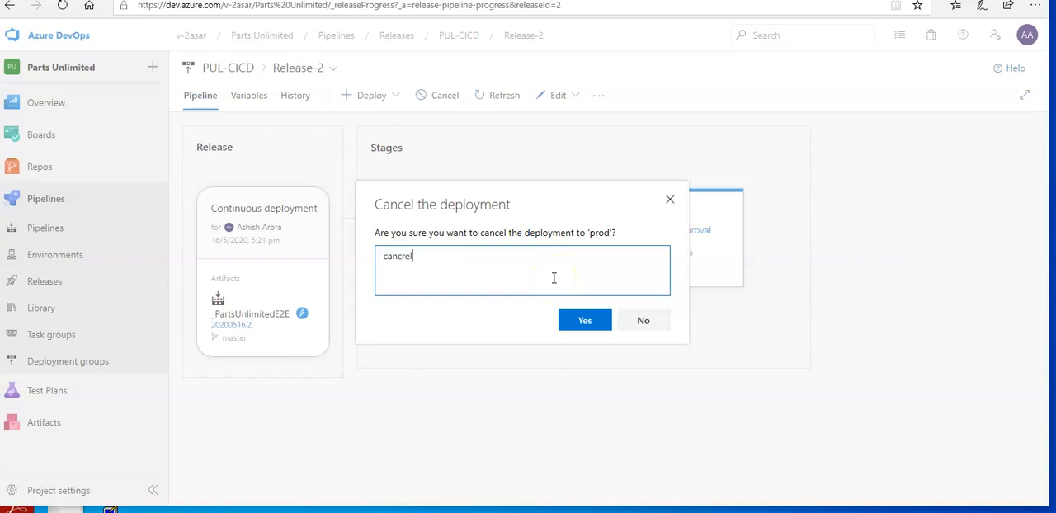
{"action": "left_click", "coordinate": [584, 324]}
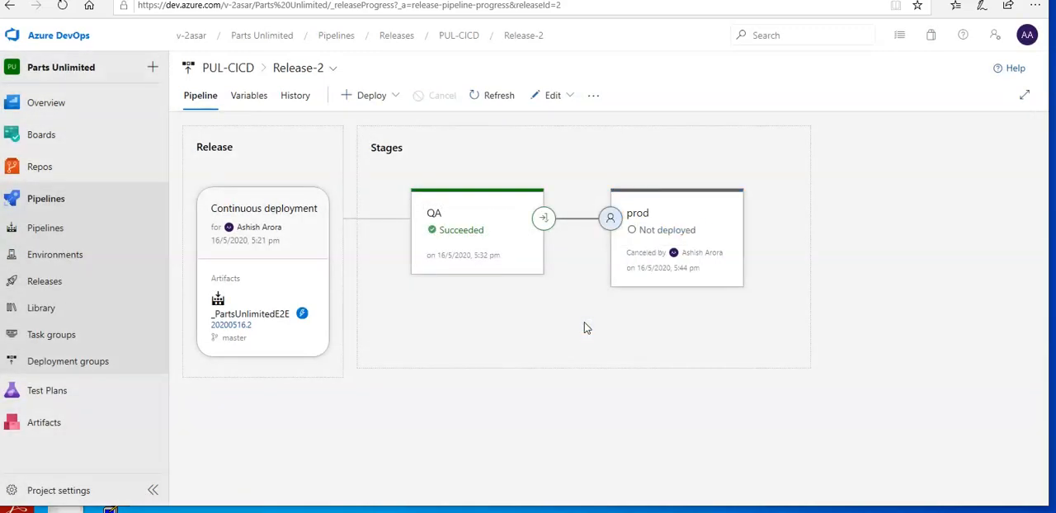
Step: Edit the PUL-CICD pipeline and enable Deploy to Slot or App Service Environment in the QA stage's Deploy Azure App Service task
{"action": "left_click", "coordinate": [434, 219]}
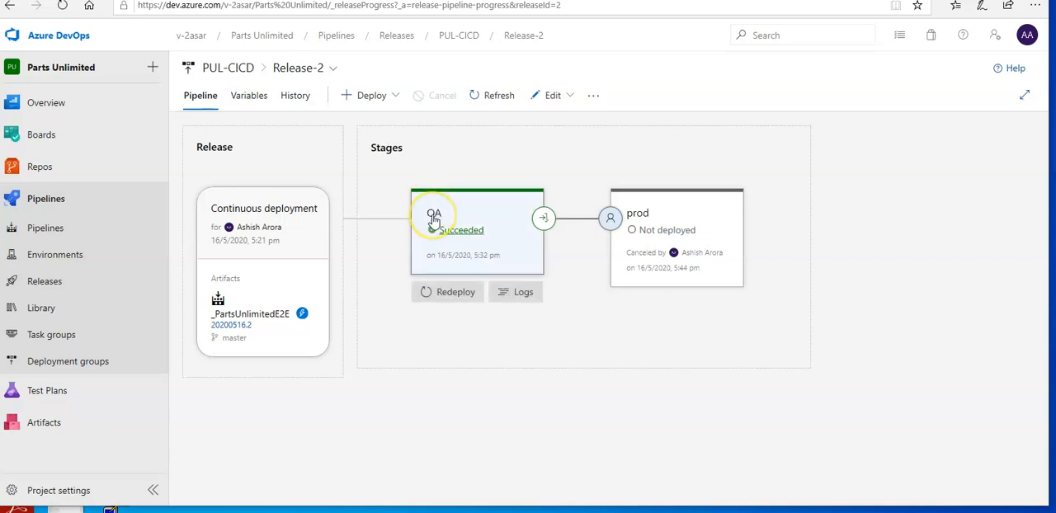
{"action": "left_click", "coordinate": [239, 69]}
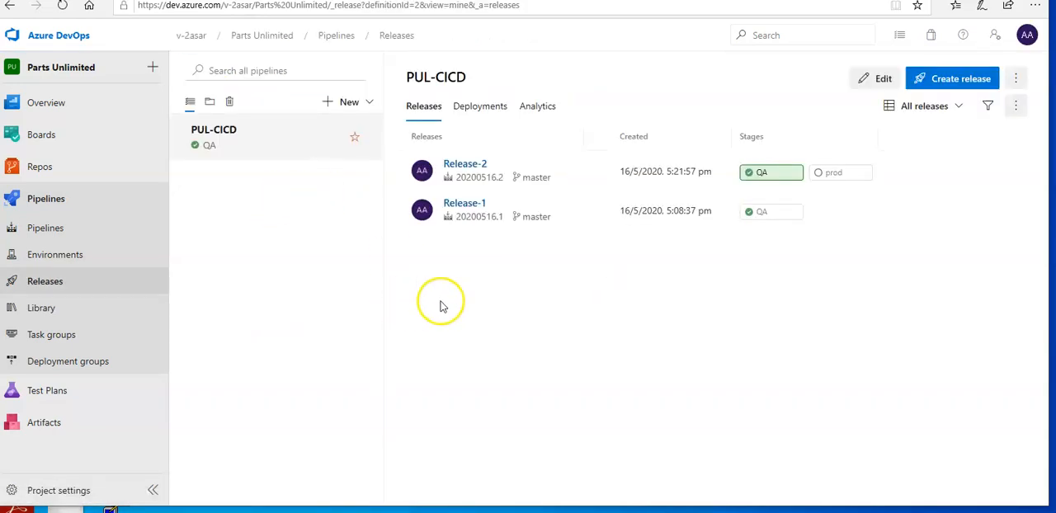
{"action": "left_click", "coordinate": [882, 80]}
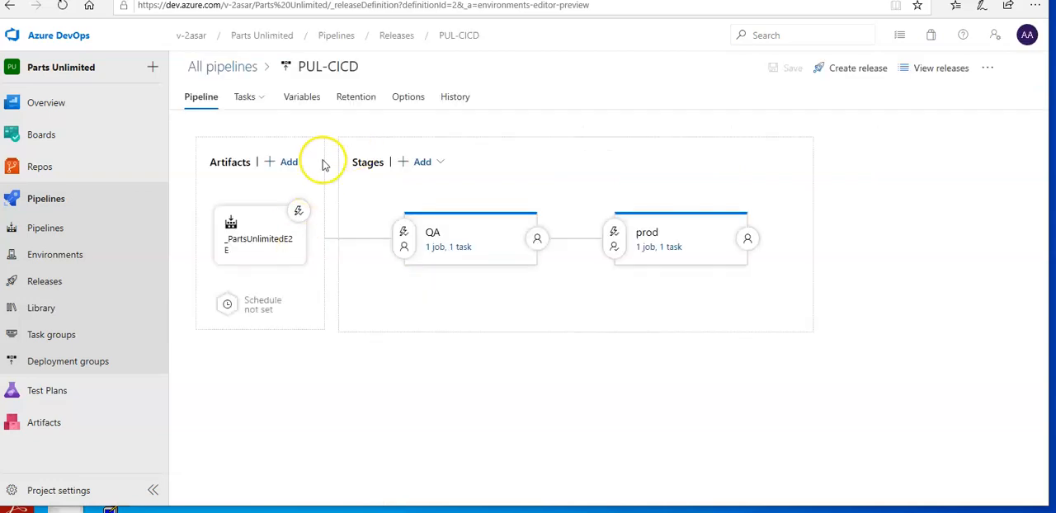
{"action": "left_click", "coordinate": [252, 105]}
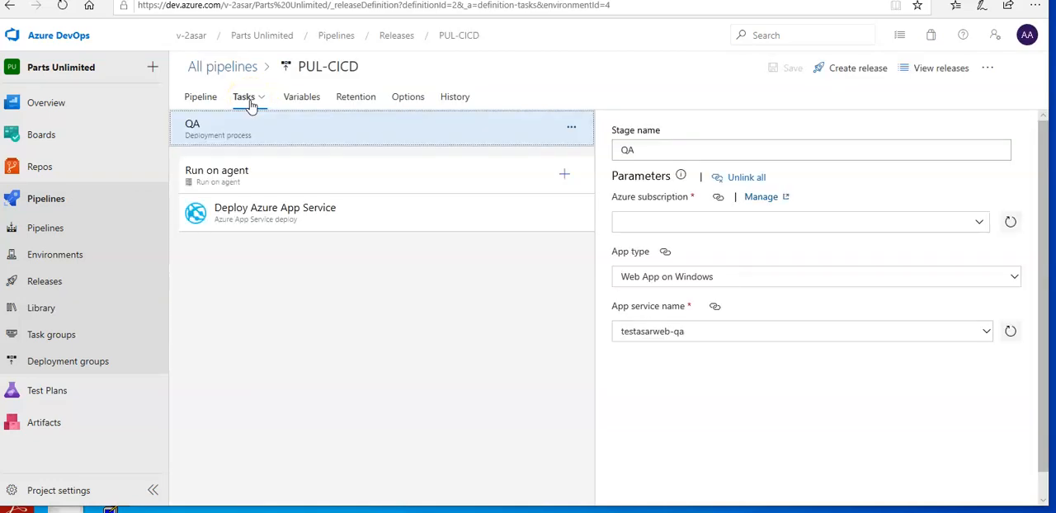
{"action": "left_click", "coordinate": [301, 227]}
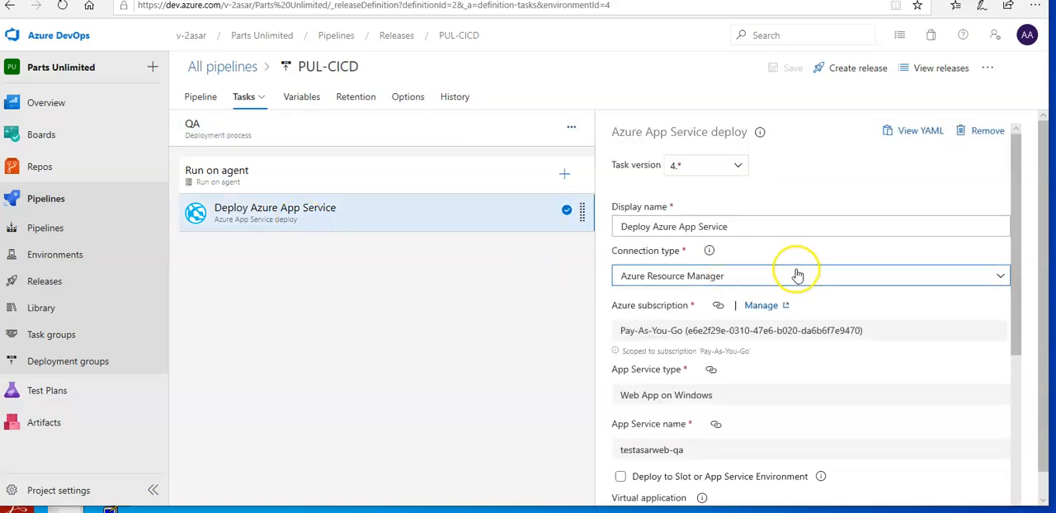
{"action": "scroll", "coordinate": [797, 275], "scroll_direction": "down", "scroll_amount": 3}
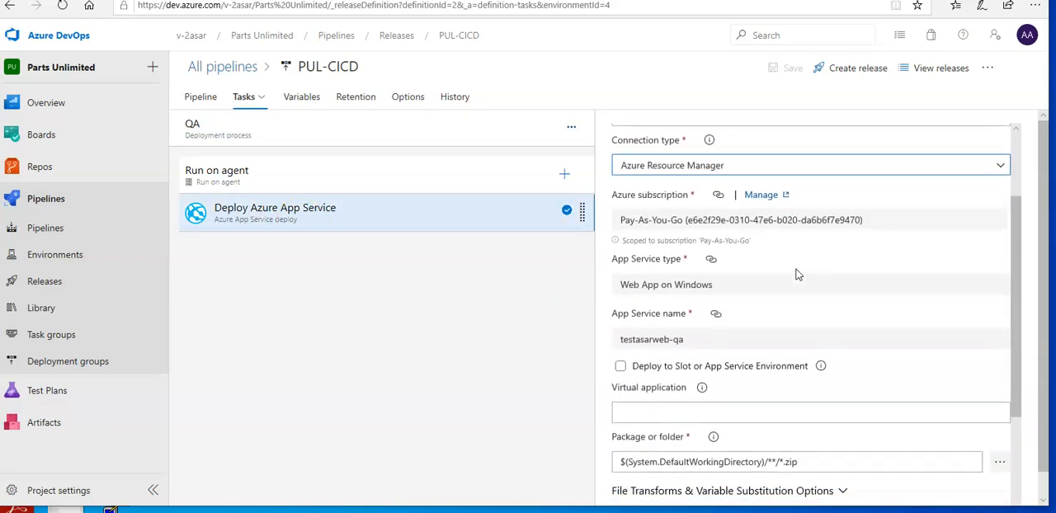
{"action": "scroll", "coordinate": [797, 275], "scroll_direction": "down", "scroll_amount": 1}
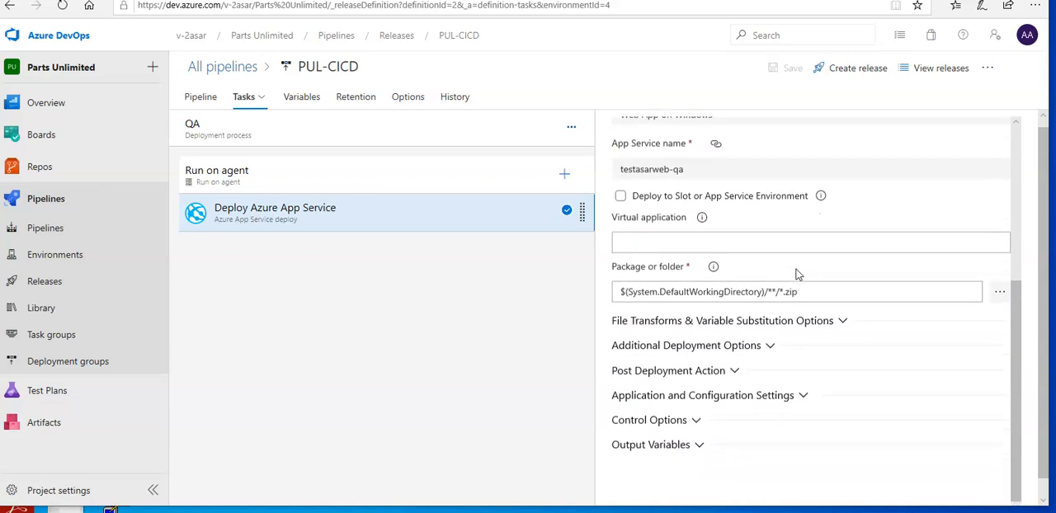
{"action": "scroll", "coordinate": [797, 274], "scroll_direction": "up", "scroll_amount": 4}
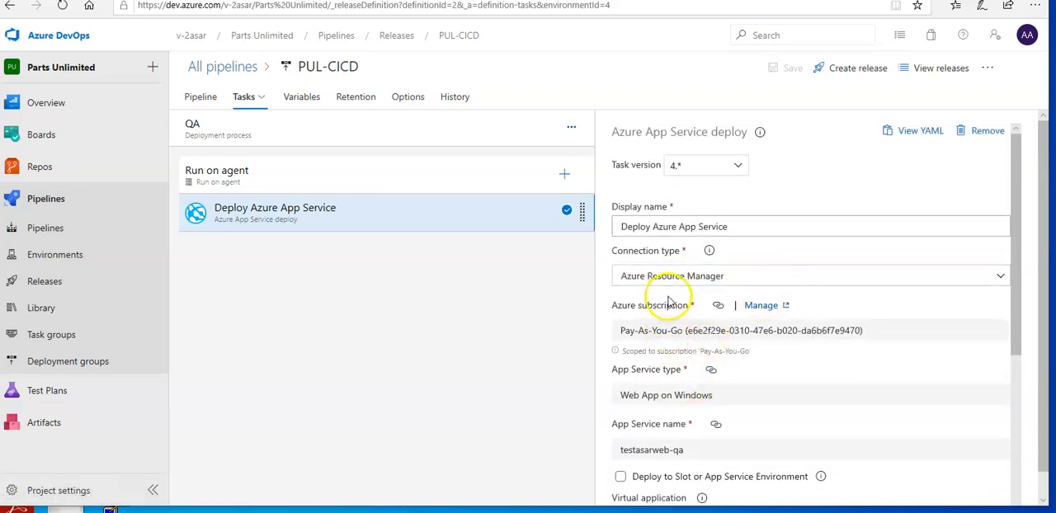
{"action": "scroll", "coordinate": [668, 294], "scroll_direction": "down", "scroll_amount": 1}
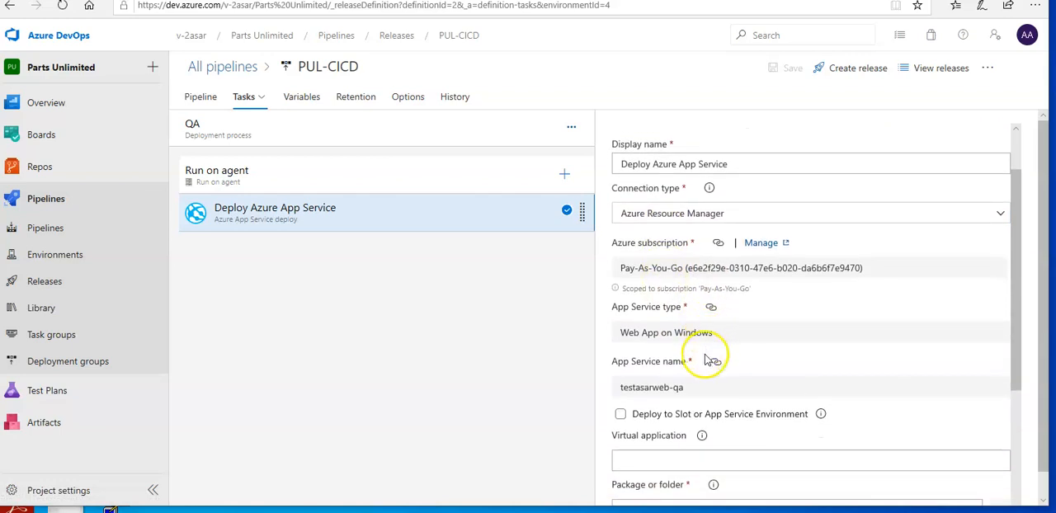
{"action": "left_click", "coordinate": [695, 417]}
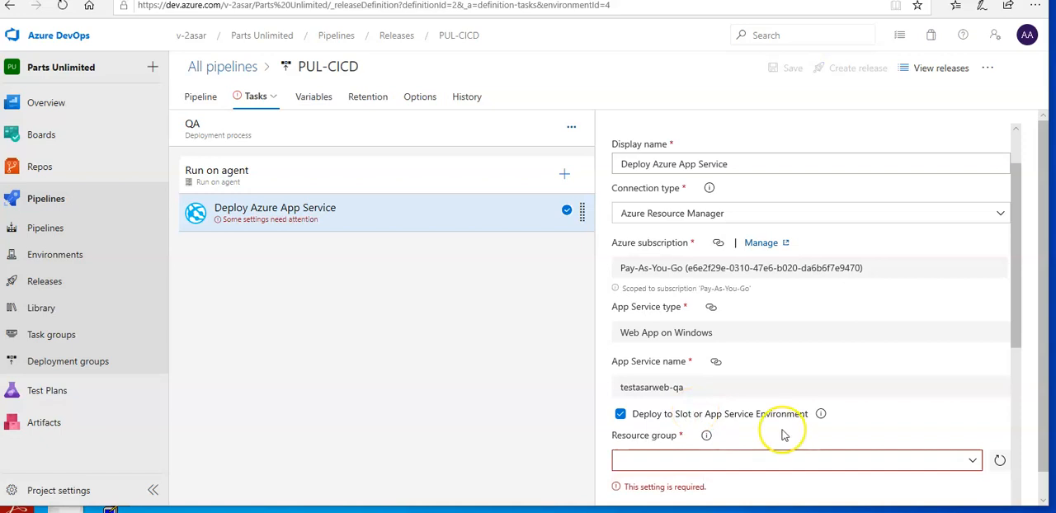
Step: Set the task's resource group to partsunlimited and its deployment slot to stg
{"action": "scroll", "coordinate": [788, 425], "scroll_direction": "down", "scroll_amount": 1}
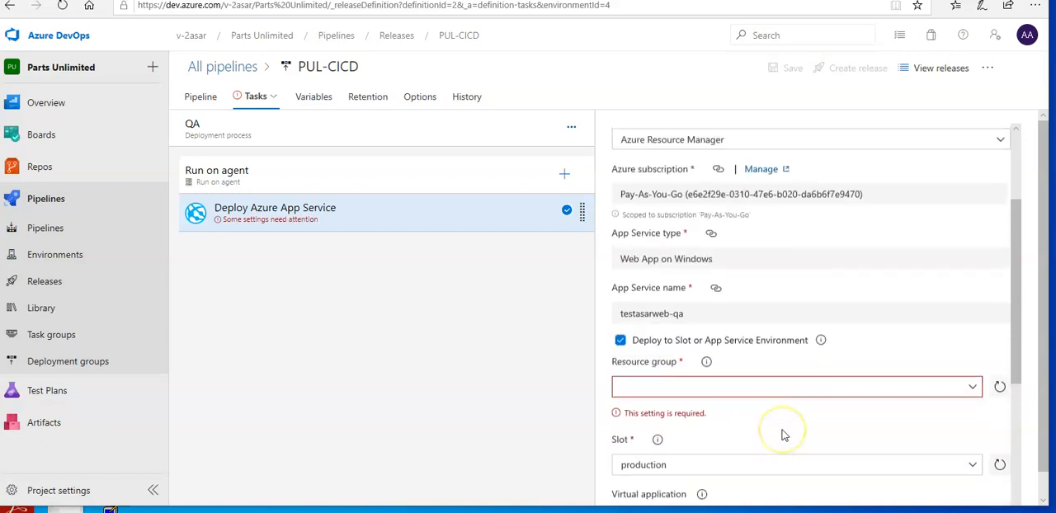
{"action": "left_click", "coordinate": [976, 390]}
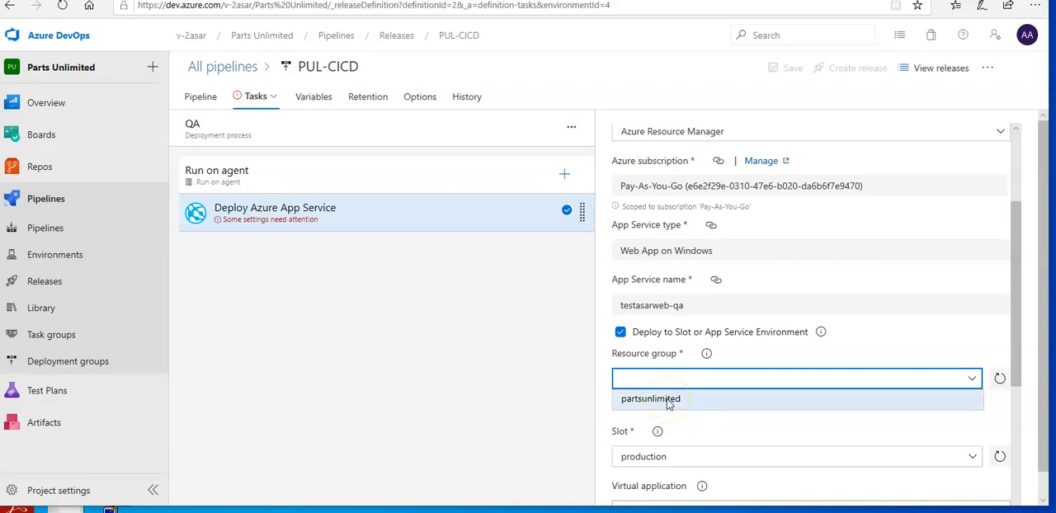
{"action": "left_click", "coordinate": [668, 402]}
{"action": "scroll", "coordinate": [953, 433], "scroll_direction": "down", "scroll_amount": 1}
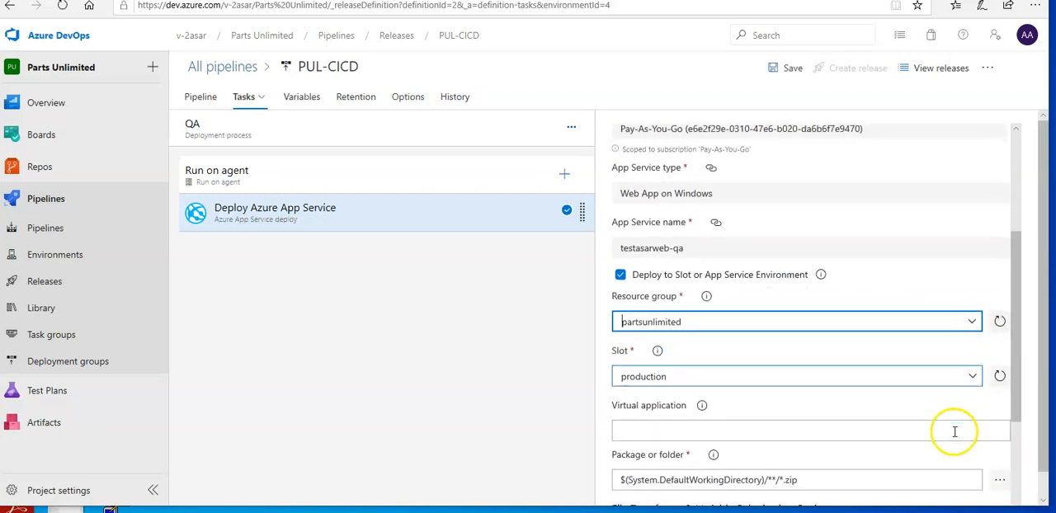
{"action": "left_click", "coordinate": [974, 378]}
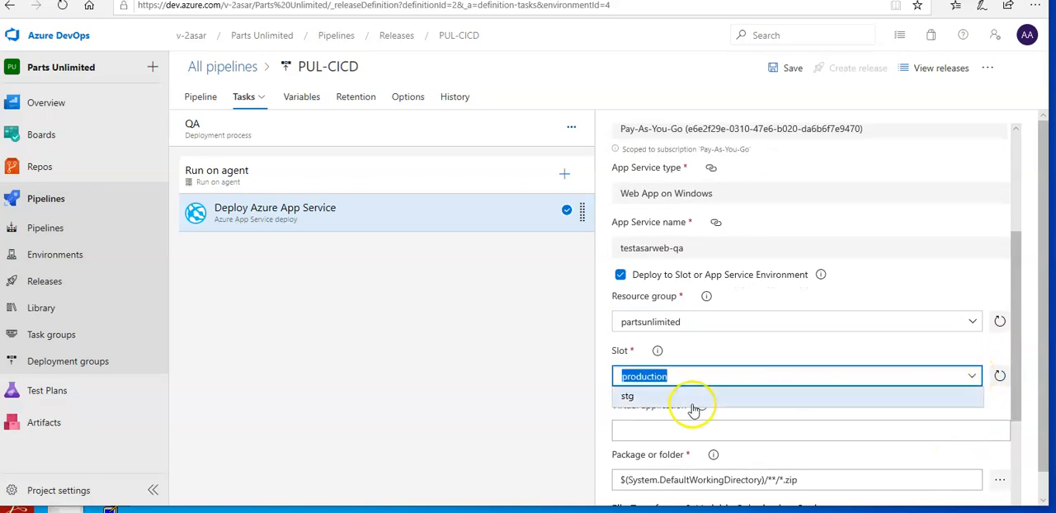
{"action": "left_click", "coordinate": [637, 400]}
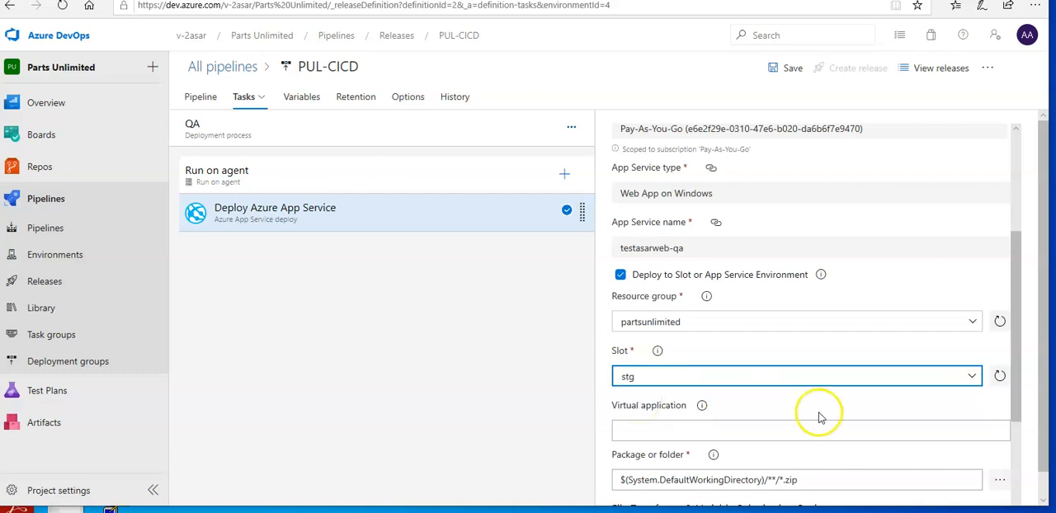
{"action": "scroll", "coordinate": [820, 419], "scroll_direction": "down", "scroll_amount": 1}
{"action": "scroll", "coordinate": [819, 419], "scroll_direction": "down", "scroll_amount": 2}
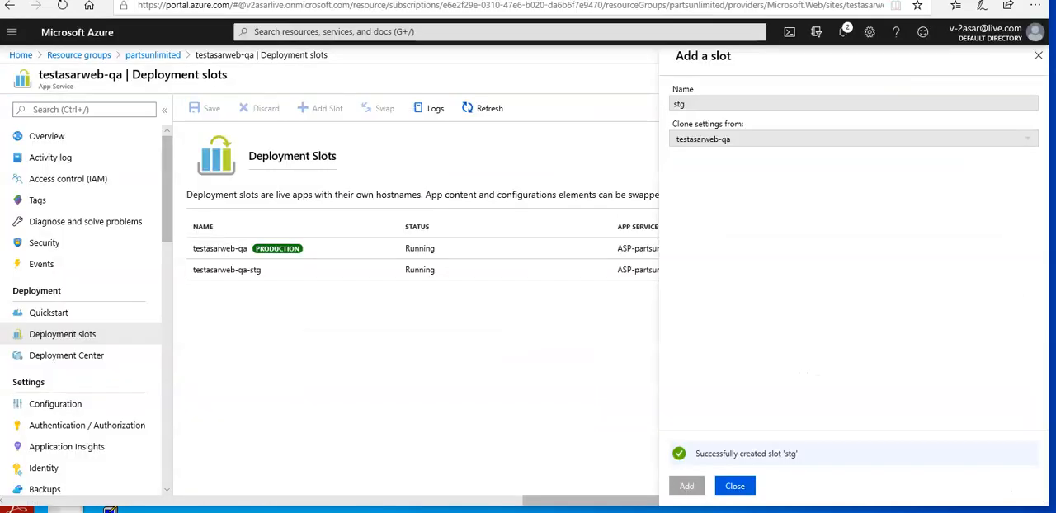
Step: In the Azure portal, close the Add a slot panel and start a slot swap for testasarweb-qa
{"action": "left_click", "coordinate": [746, 489]}
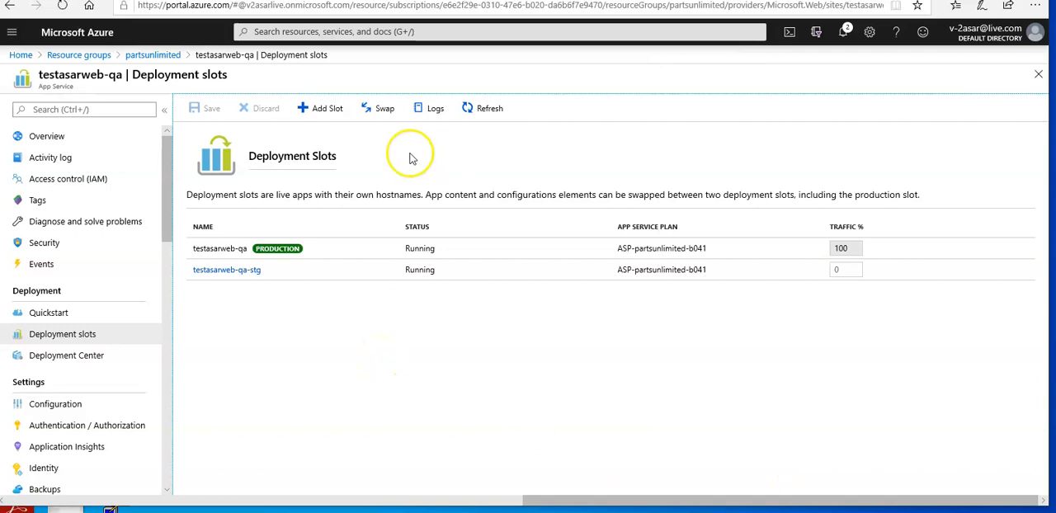
{"action": "left_click", "coordinate": [384, 111]}
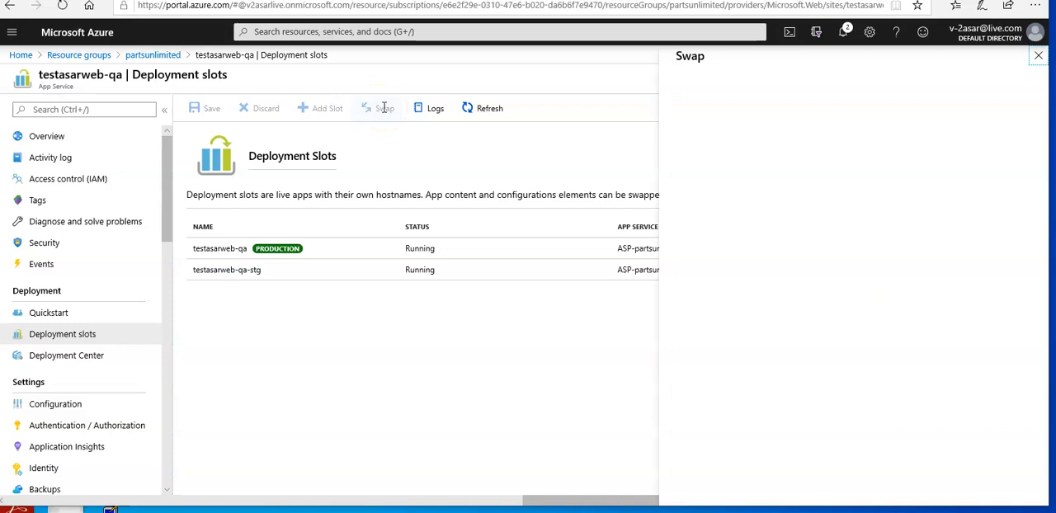